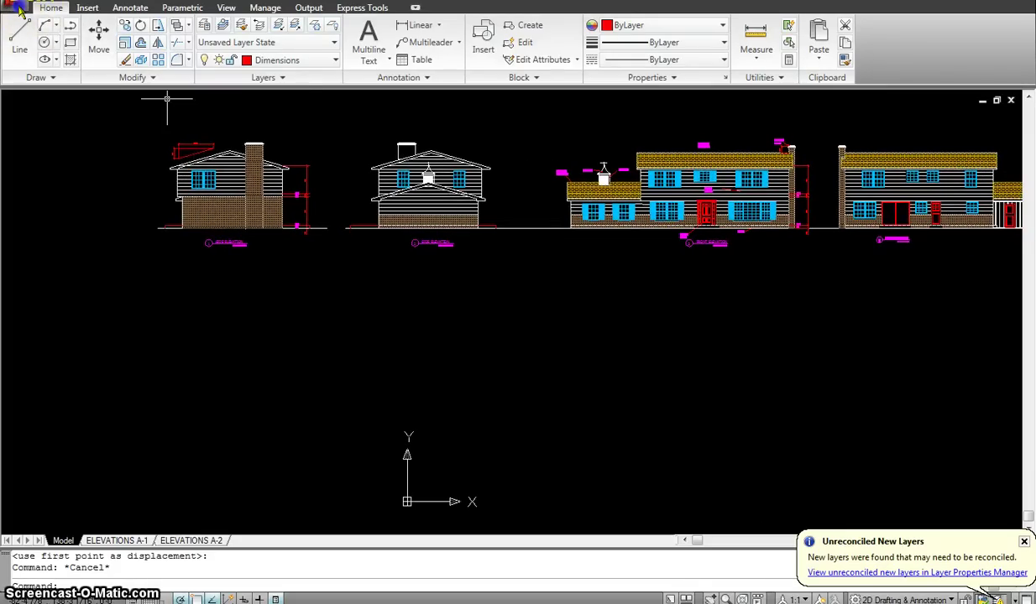
{"action": "left_click", "coordinate": [18, 10]}
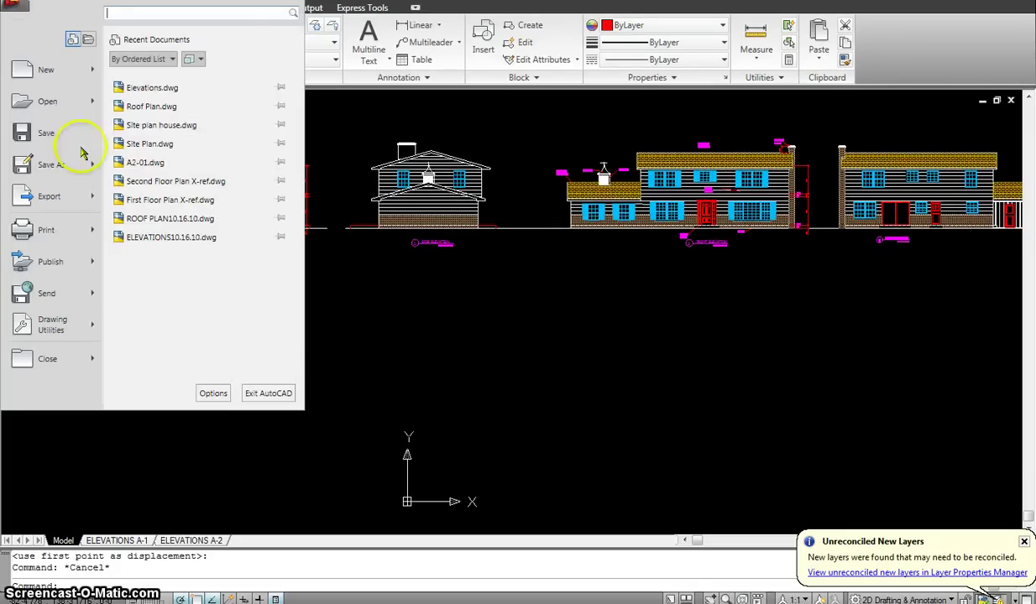
{"action": "left_click", "coordinate": [52, 70]}
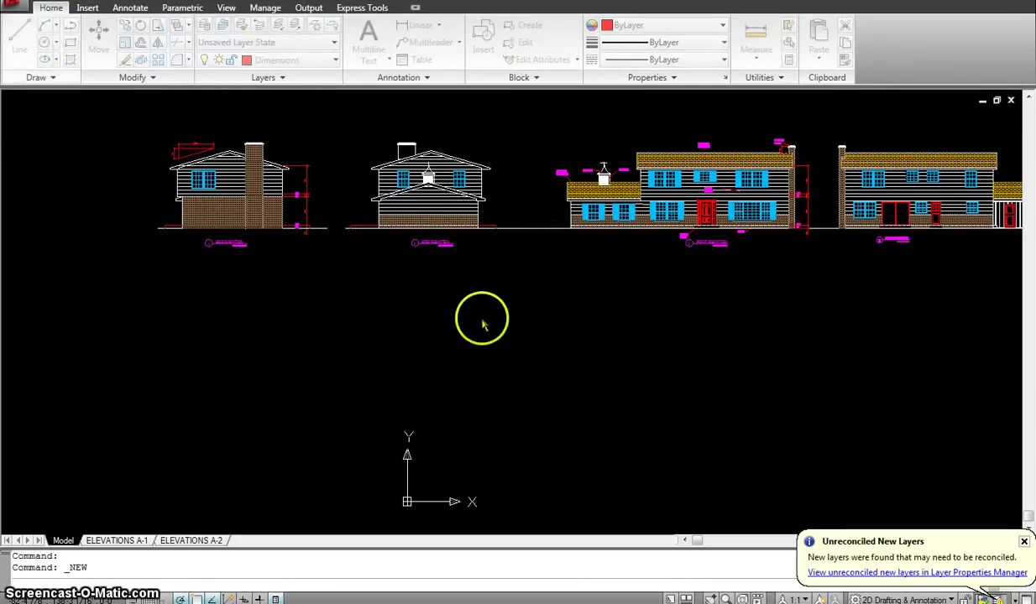
{"action": "left_click_drag", "start_coordinate": [381, 254], "coordinate": [385, 359]}
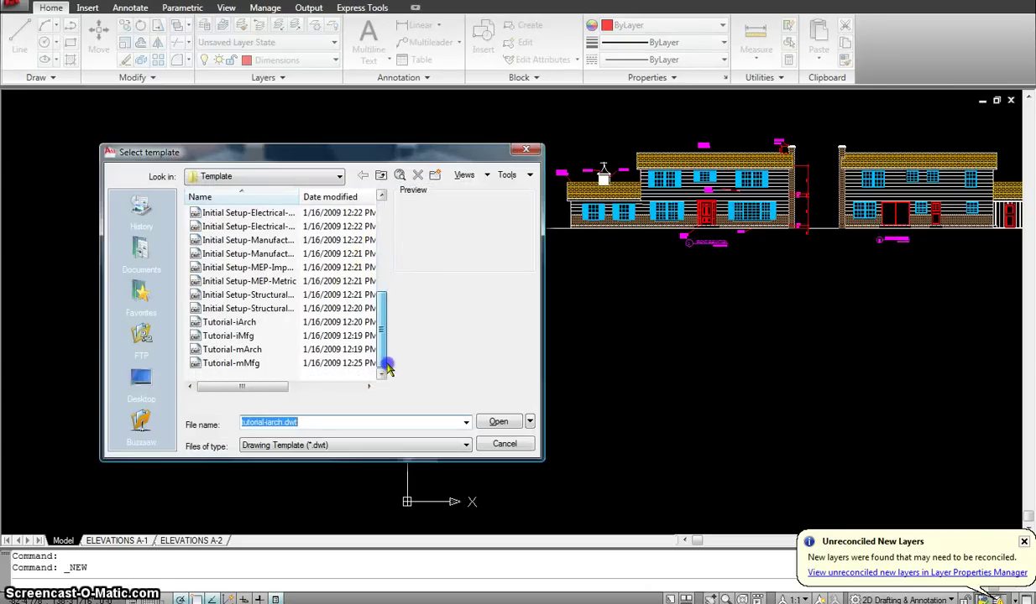
{"action": "left_click", "coordinate": [233, 324]}
{"action": "left_click", "coordinate": [508, 444]}
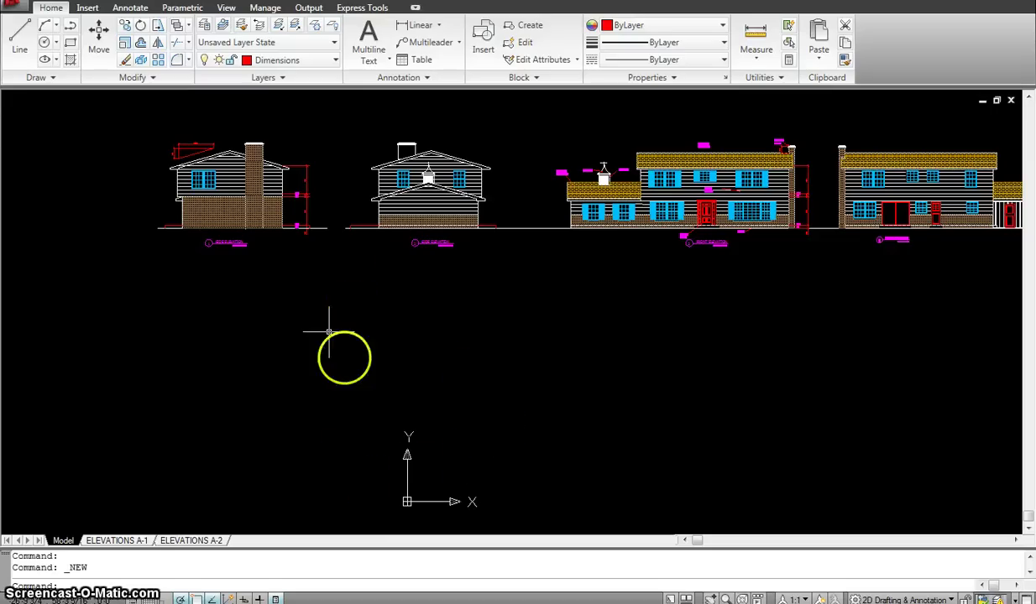
Step: Attach the First Floor Plan X-ref drawing as an external reference with its insertion point at 0,0,0
{"action": "mouse_move", "coordinate": [467, 362]}
{"action": "middle_mouse_down"}
{"action": "mouse_move", "coordinate": [497, 311]}
{"action": "mouse_move", "coordinate": [497, 327]}
{"action": "middle_mouse_up"}
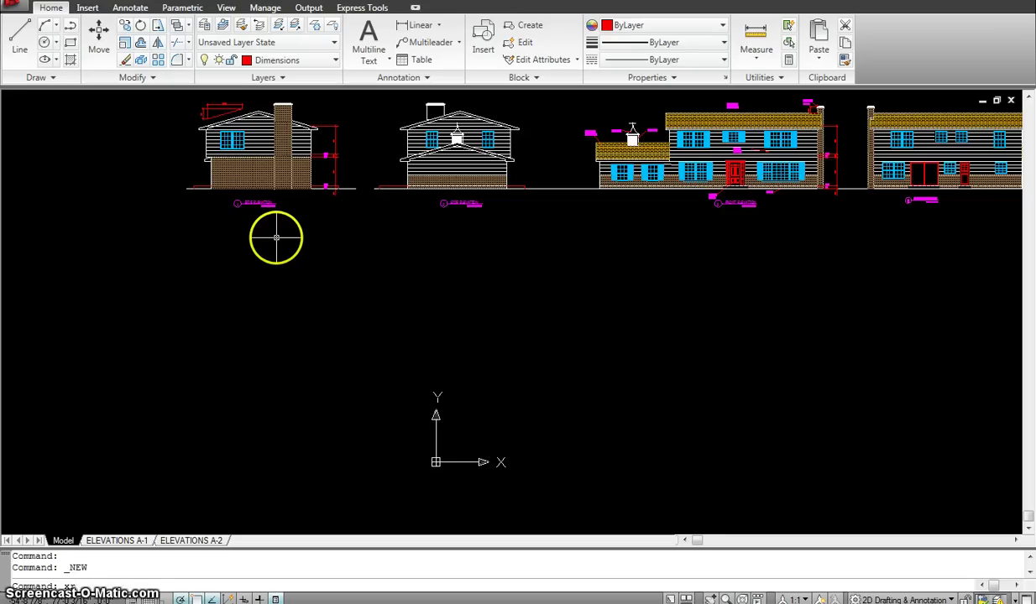
{"action": "key", "text": "Return"}
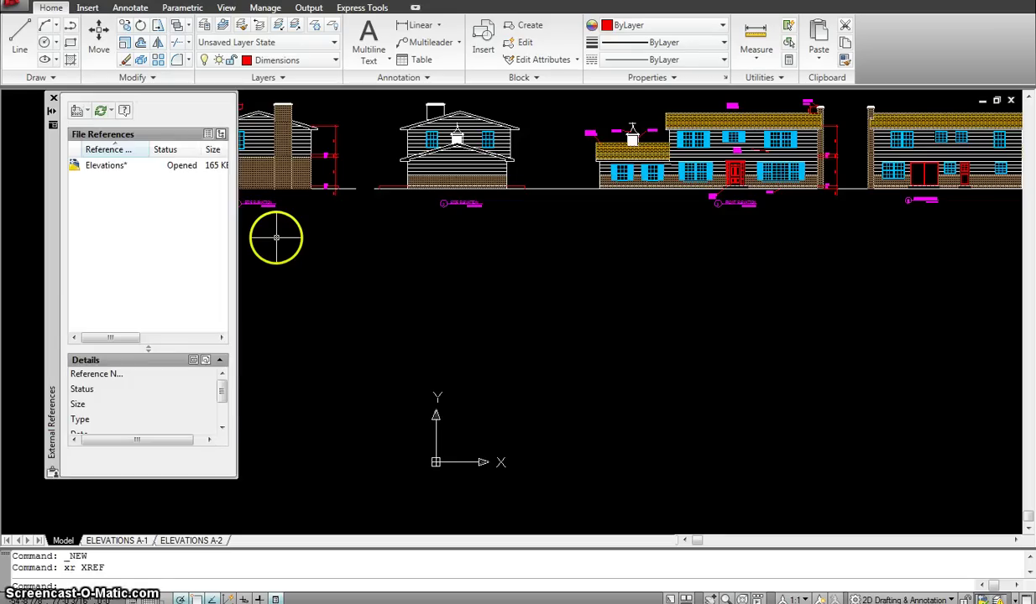
{"action": "left_click", "coordinate": [76, 110]}
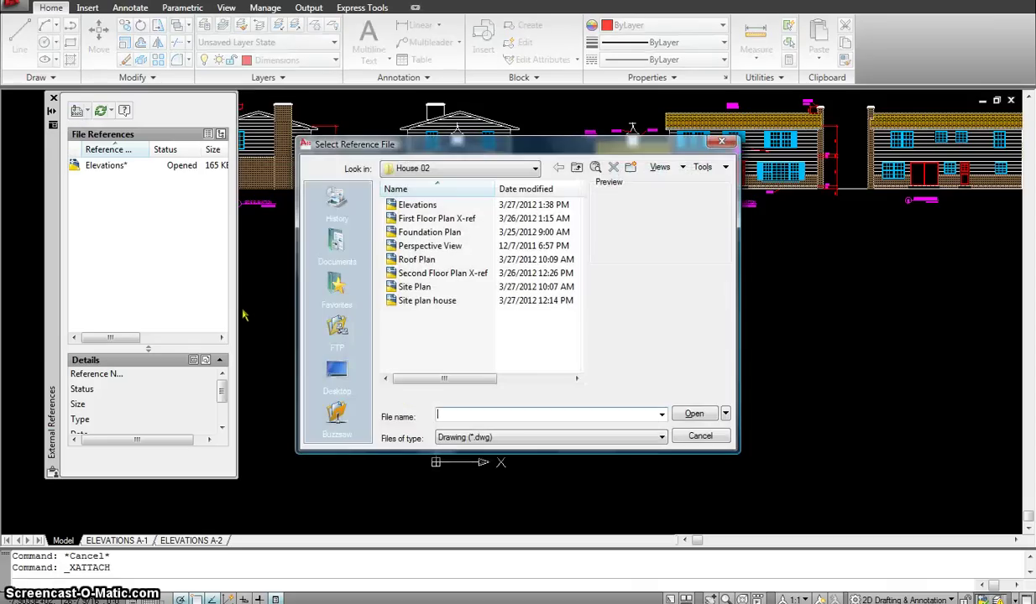
{"action": "left_click", "coordinate": [445, 218]}
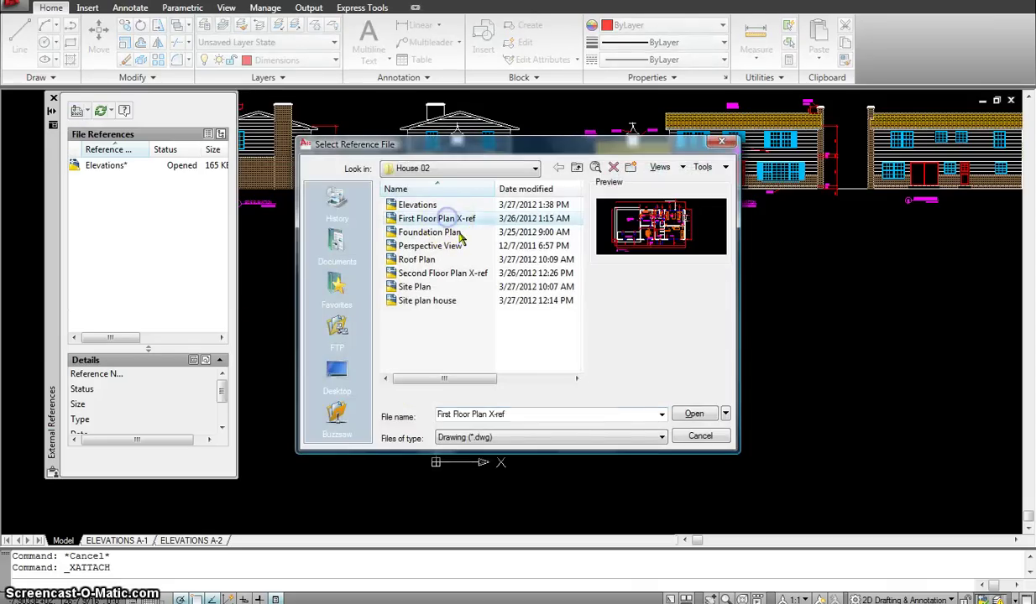
{"action": "left_click", "coordinate": [694, 416]}
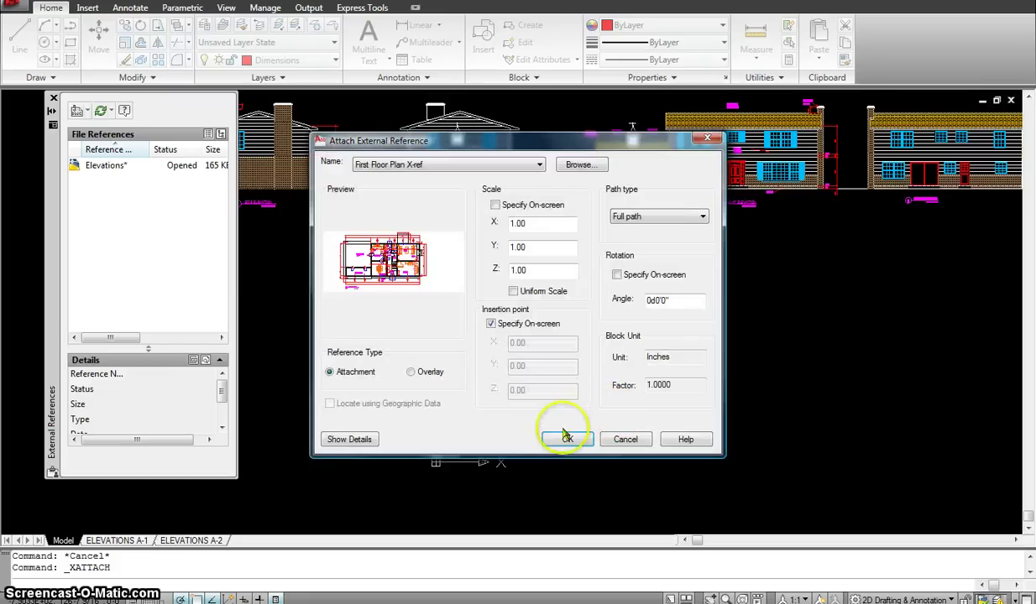
{"action": "left_click", "coordinate": [565, 441]}
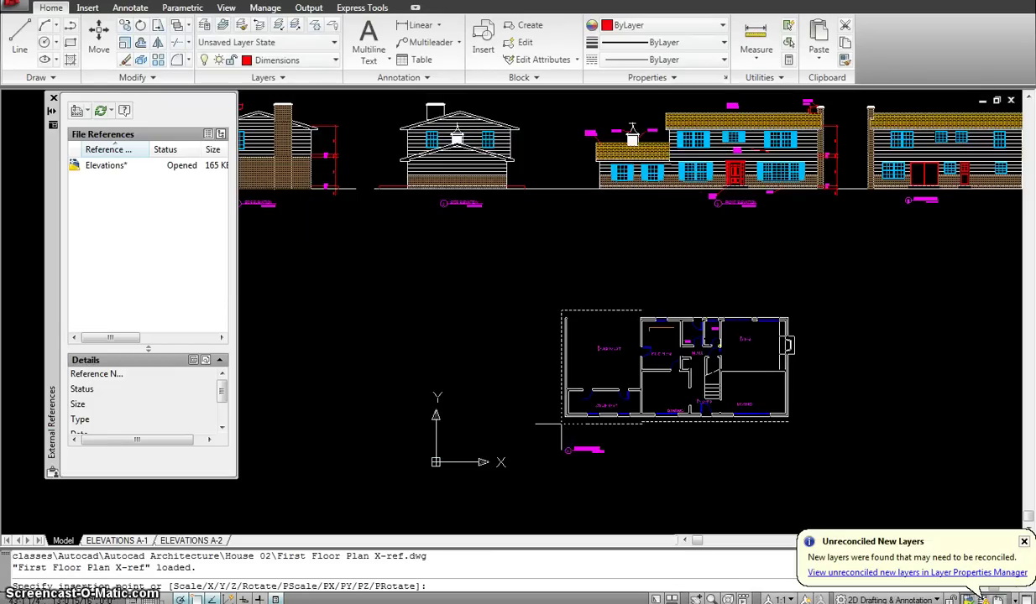
{"action": "type", "text": "0,0,"}
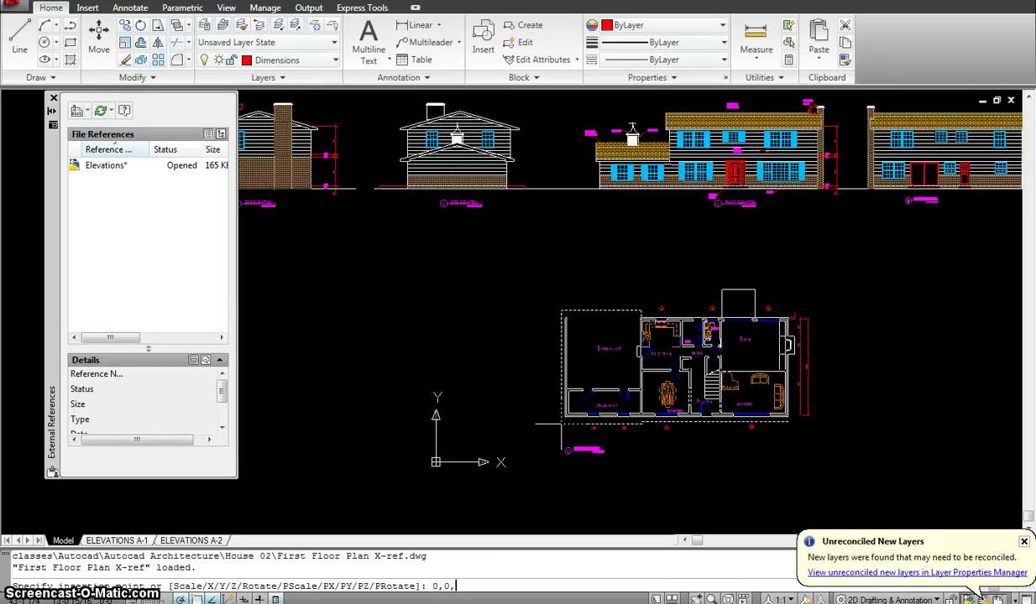
{"action": "type", "text": "0"}
{"action": "key", "text": "Return"}
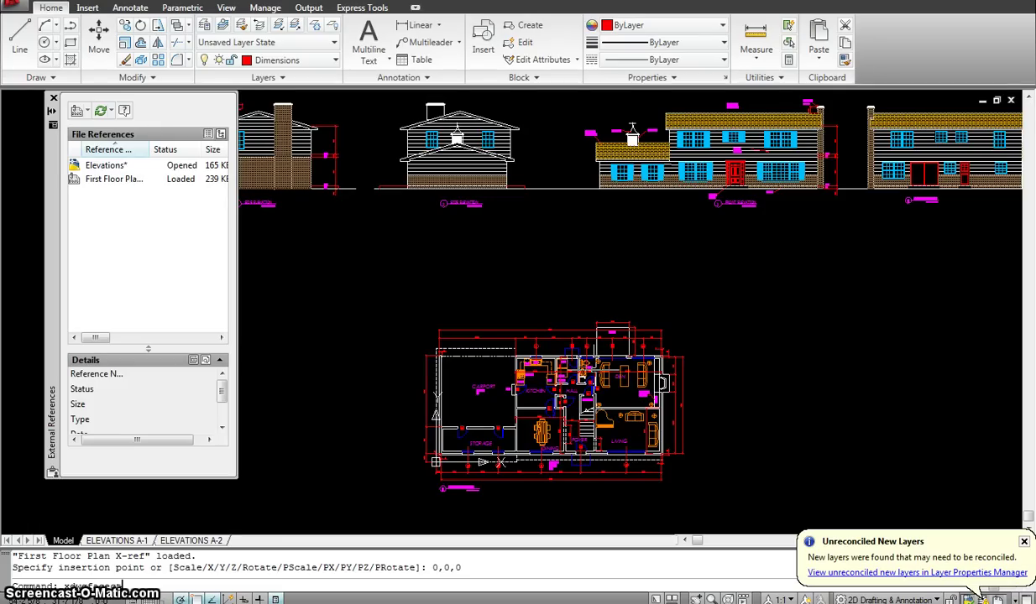
Step: Set the external reference fading variable XDWGFADECTL to 70
{"action": "key", "text": "Return"}
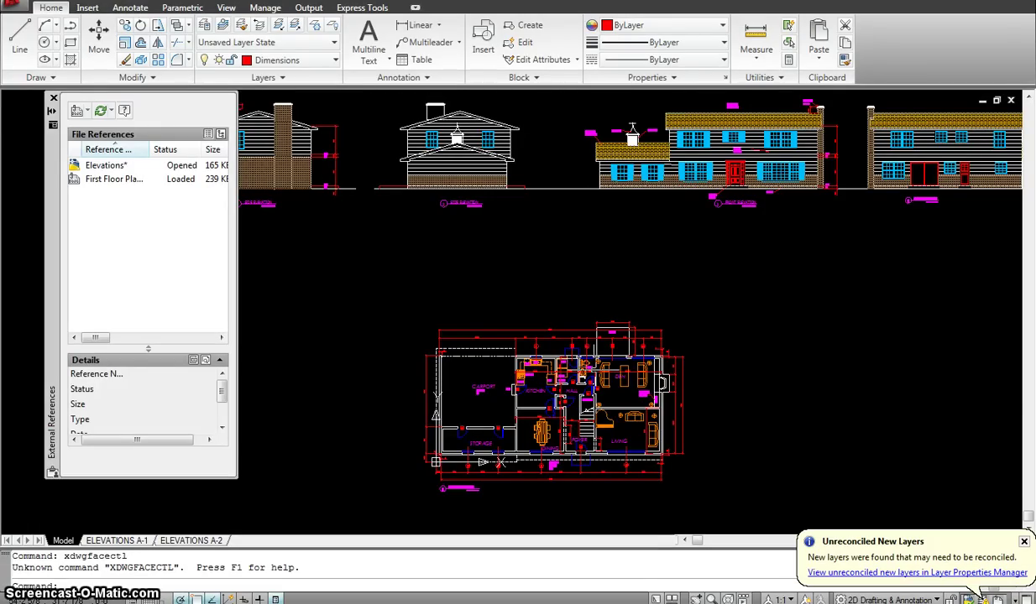
{"action": "key", "text": "Escape"}
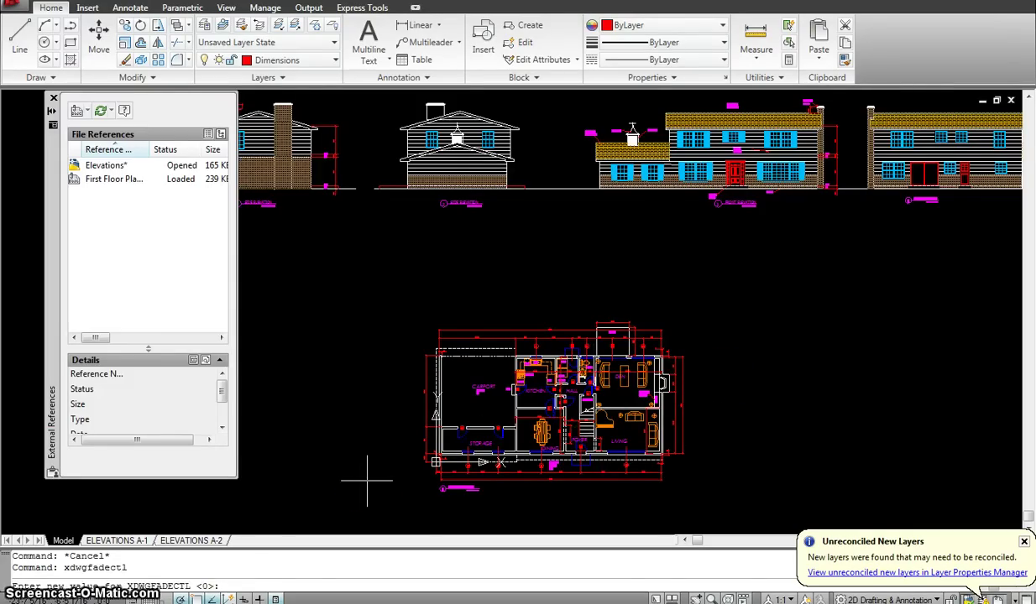
{"action": "right_click", "coordinate": [268, 477]}
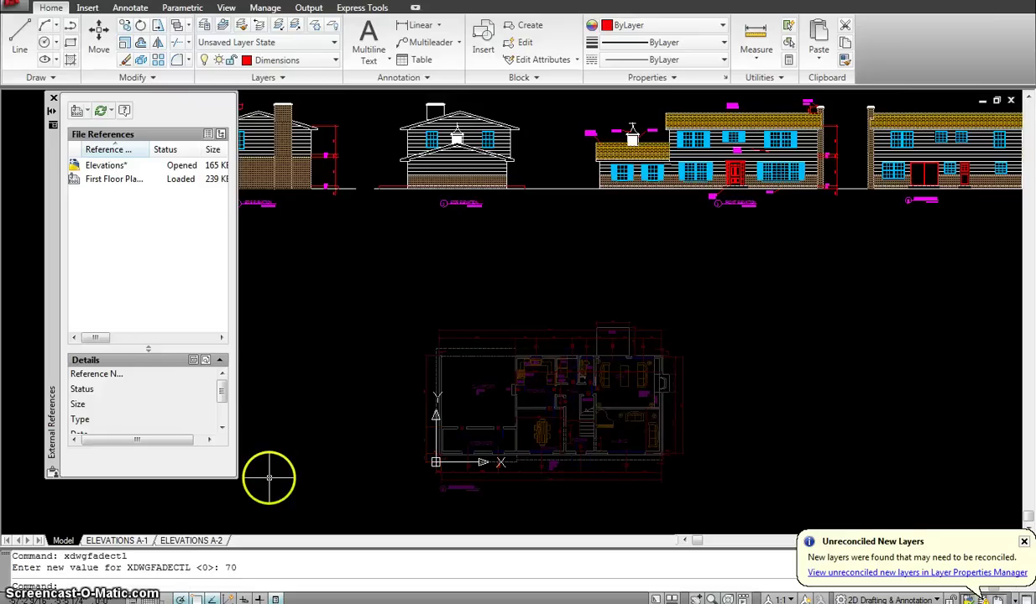
Step: Examine the faded first floor plan and its position relative to the side elevations
{"action": "scroll", "coordinate": [589, 405], "scroll_direction": "up", "scroll_amount": 2}
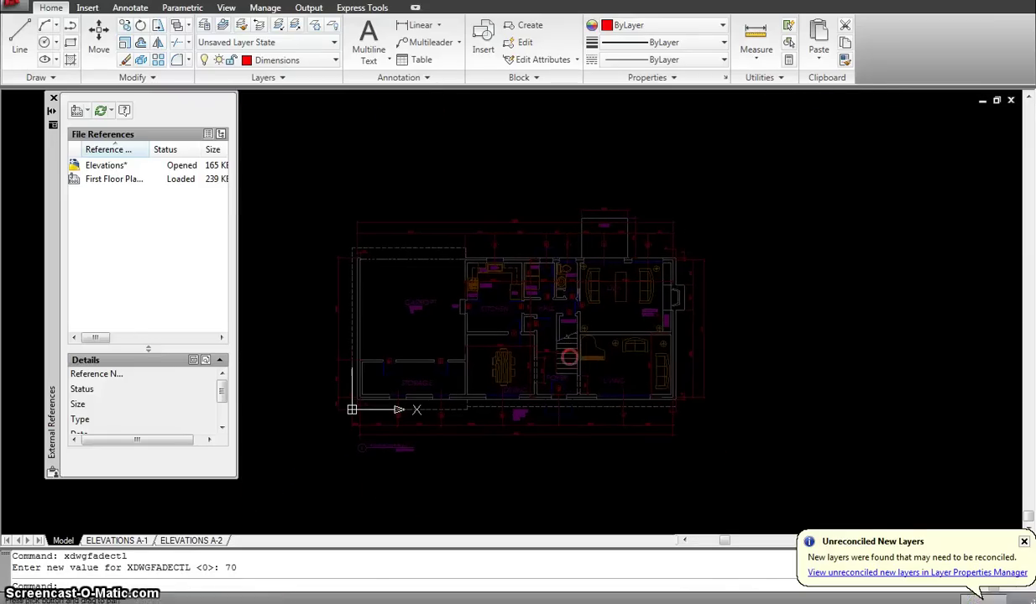
{"action": "scroll", "coordinate": [606, 332], "scroll_direction": "down", "scroll_amount": 3}
{"action": "scroll", "coordinate": [521, 277], "scroll_direction": "up", "scroll_amount": 1}
{"action": "scroll", "coordinate": [401, 199], "scroll_direction": "up", "scroll_amount": 3}
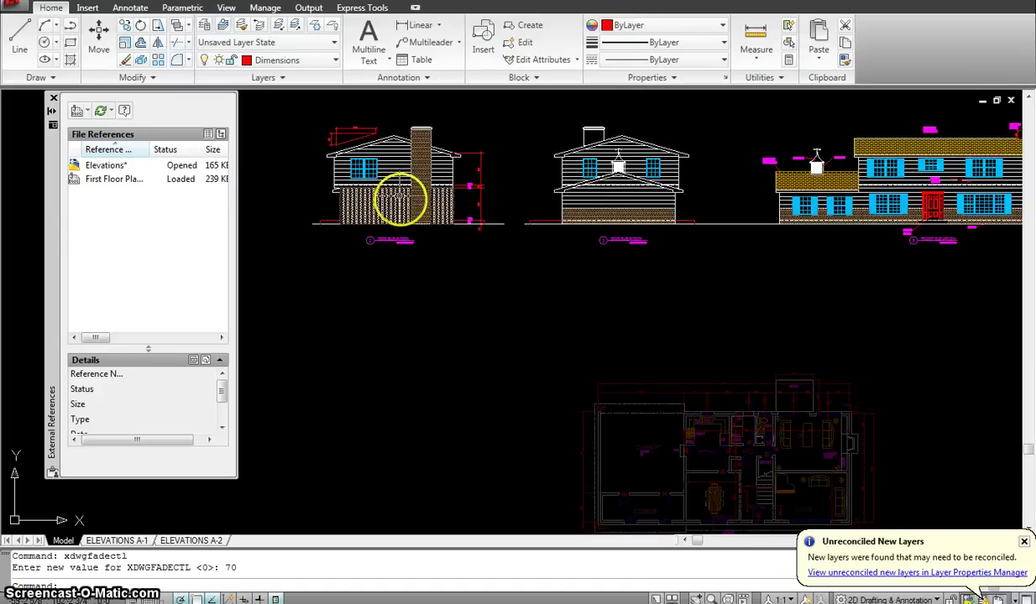
{"action": "scroll", "coordinate": [401, 200], "scroll_direction": "up", "scroll_amount": 1}
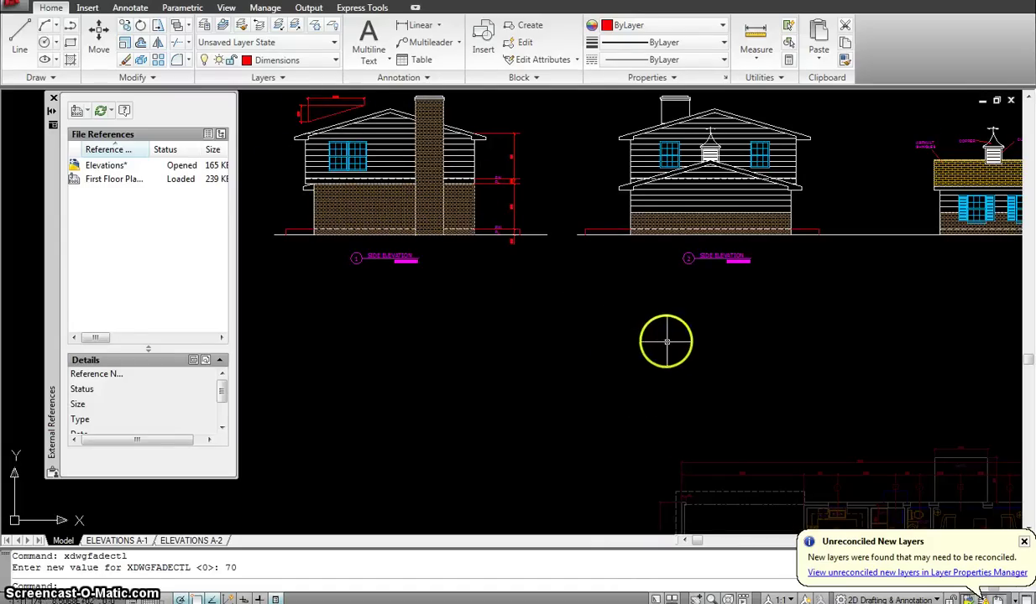
{"action": "middle_click_drag", "start_coordinate": [666, 340], "coordinate": [559, 155]}
{"action": "scroll", "coordinate": [582, 256], "scroll_direction": "down", "scroll_amount": 2}
{"action": "middle_click_drag", "start_coordinate": [582, 256], "coordinate": [546, 247]}
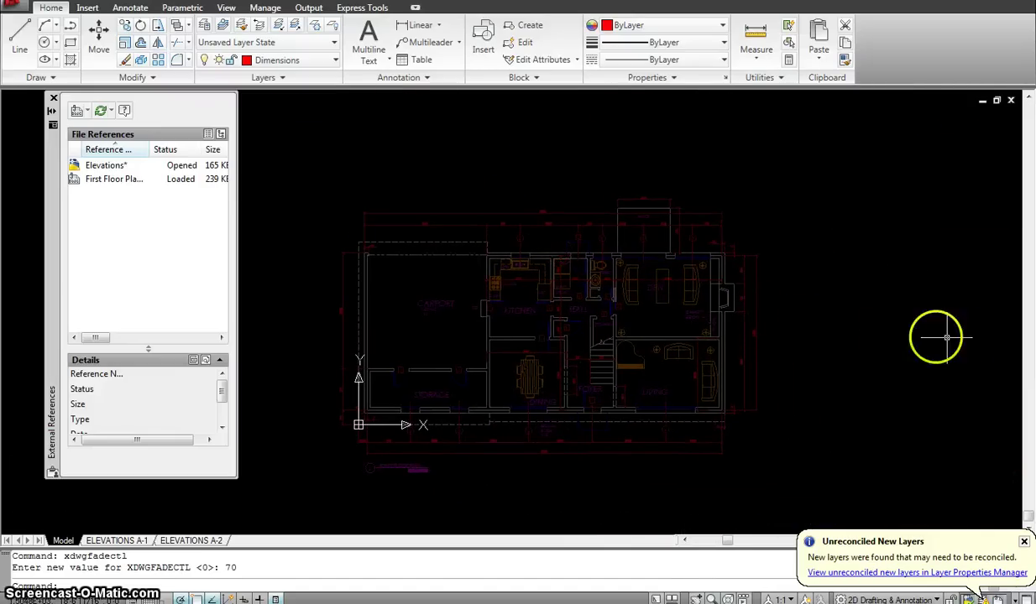
{"action": "scroll", "coordinate": [672, 322], "scroll_direction": "down", "scroll_amount": 2}
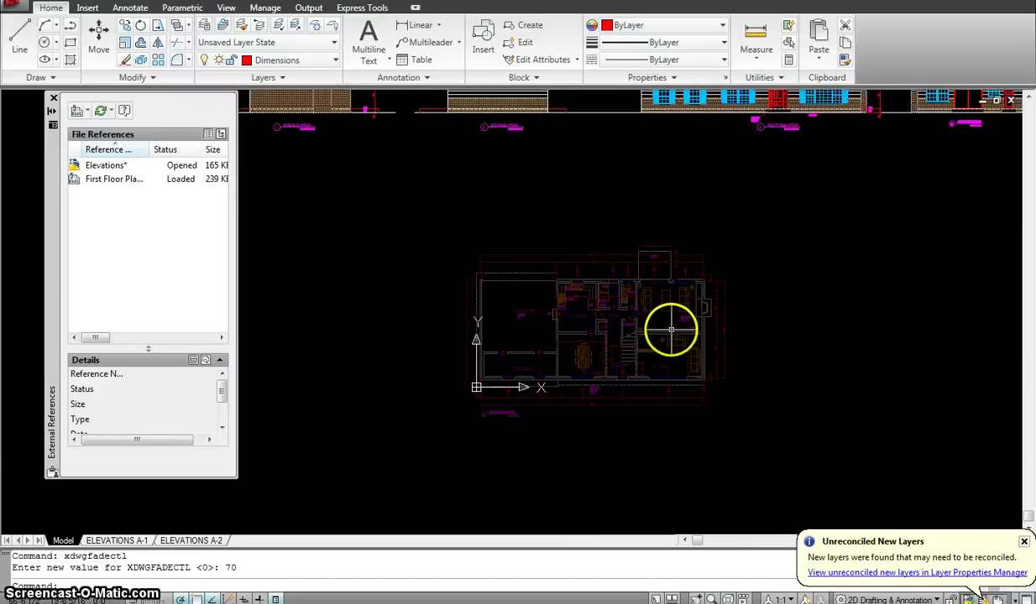
Step: Rotate the first floor plan reference 90 degrees counterclockwise about a point near its centre so the carport faces down
{"action": "key", "text": "Escape"}
{"action": "type", "text": "ro"}
{"action": "key", "text": "Return"}
{"action": "left_click", "coordinate": [686, 342]}
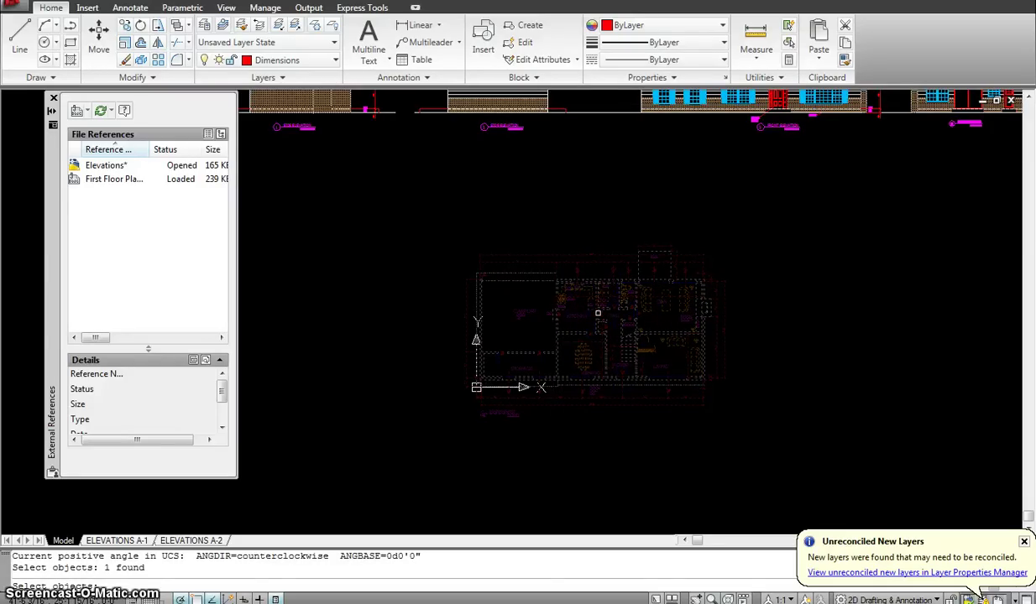
{"action": "key", "text": "Return"}
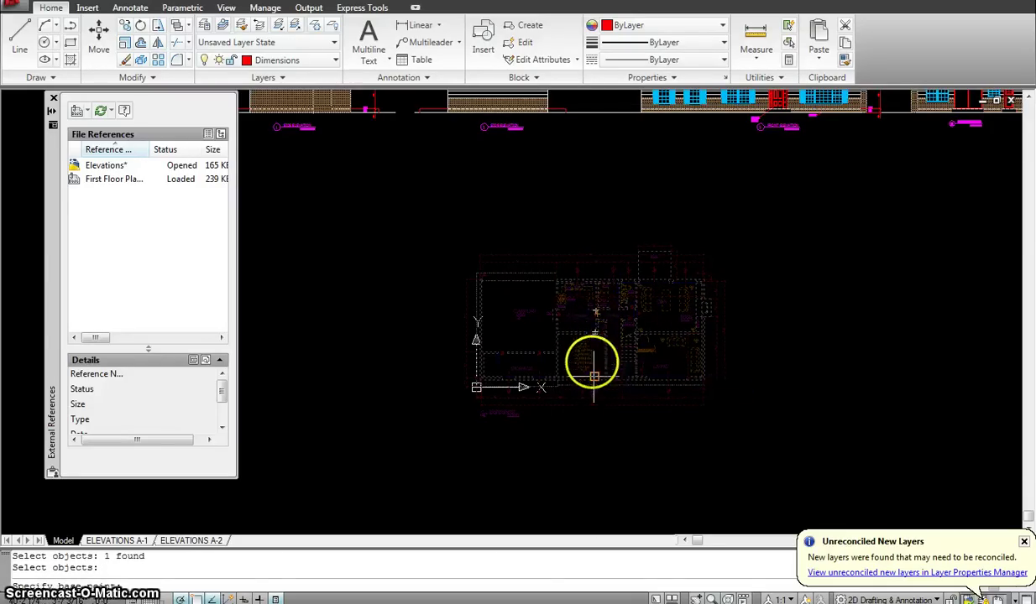
{"action": "left_click", "coordinate": [595, 332]}
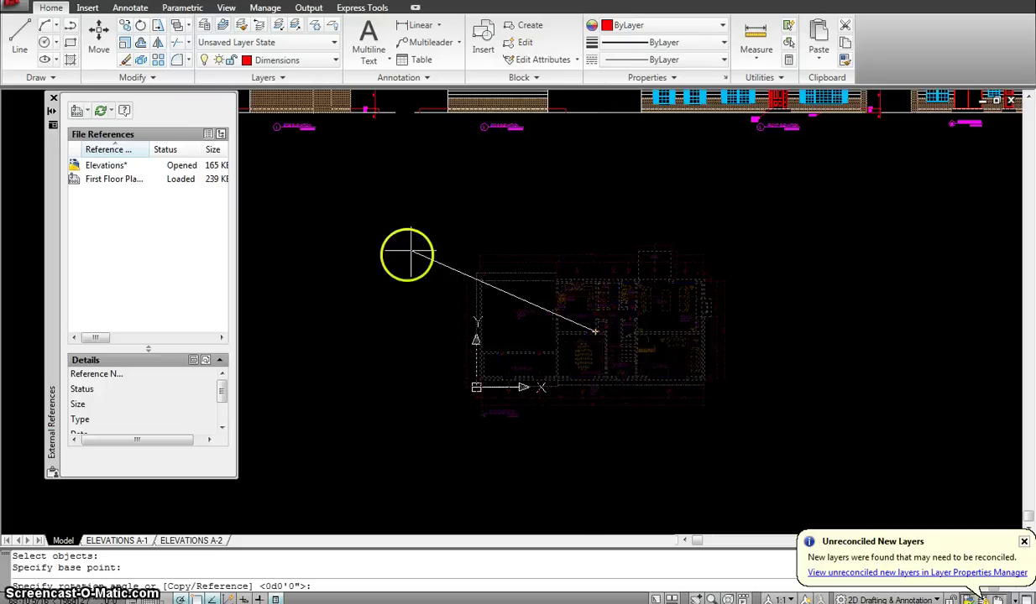
{"action": "left_click", "coordinate": [603, 182]}
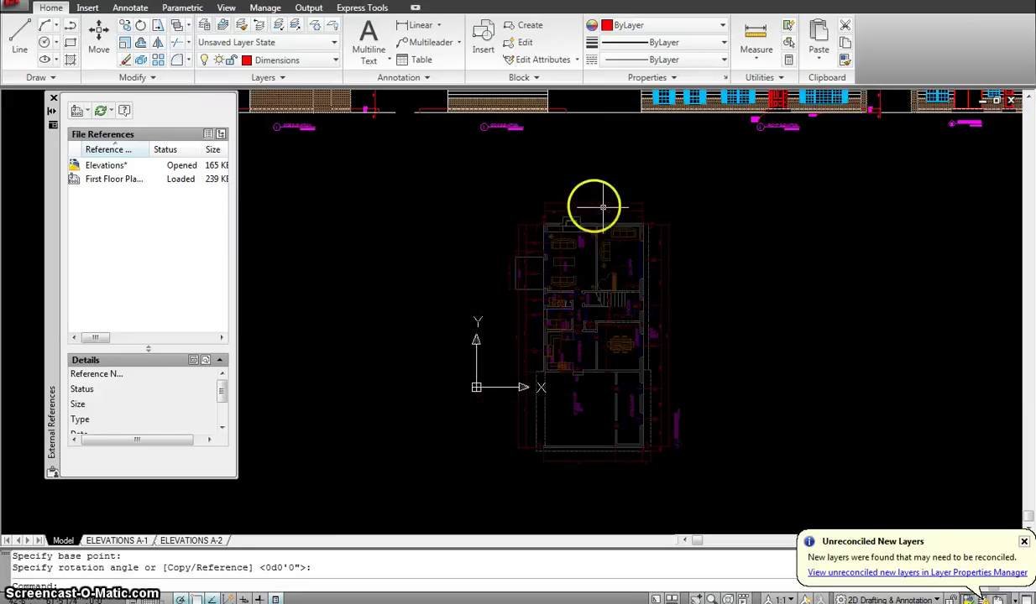
Step: Move the rotated floor plan reference to directly below the first side elevation, the one with the brick chimney in front
{"action": "scroll", "coordinate": [641, 236], "scroll_direction": "down", "scroll_amount": 2}
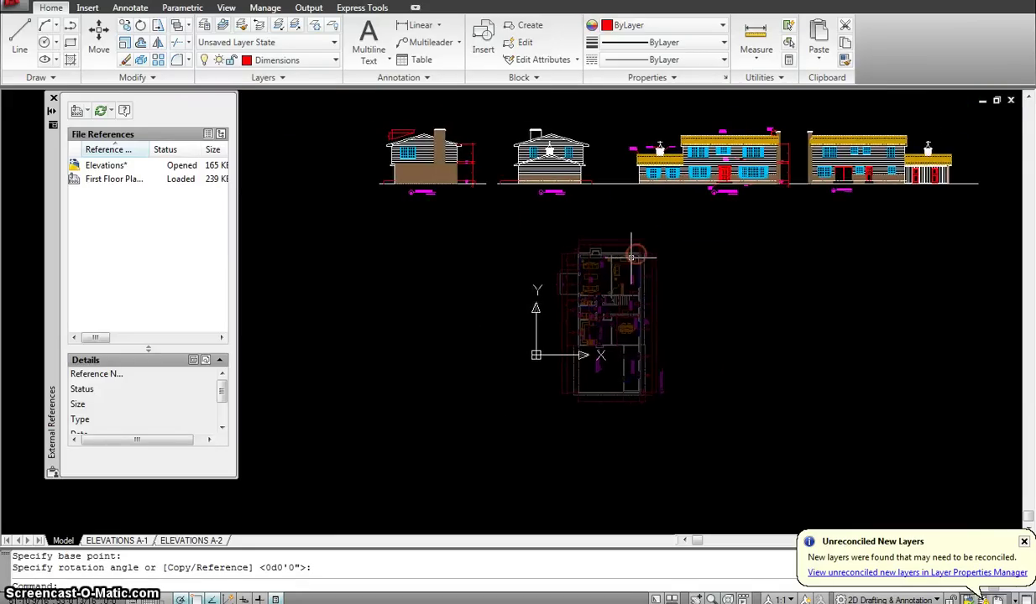
{"action": "scroll", "coordinate": [631, 256], "scroll_direction": "up", "scroll_amount": 1}
{"action": "type", "text": "m"}
{"action": "key", "text": "Return"}
{"action": "left_click", "coordinate": [672, 329]}
{"action": "left_click", "coordinate": [543, 245]}
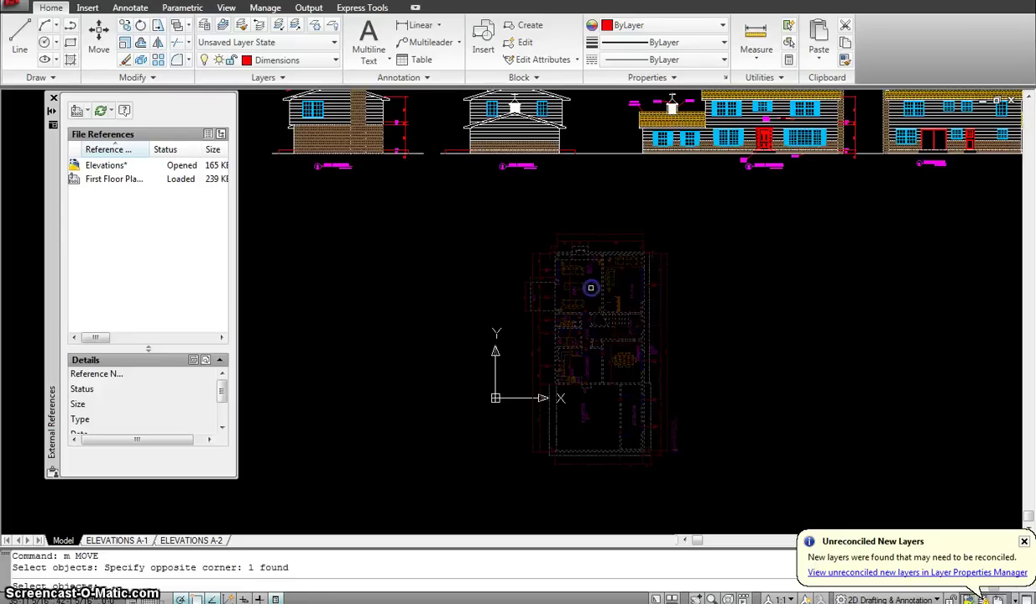
{"action": "key", "text": "Return"}
{"action": "left_click", "coordinate": [593, 272]}
{"action": "scroll", "coordinate": [587, 277], "scroll_direction": "down", "scroll_amount": 2}
{"action": "scroll", "coordinate": [573, 291], "scroll_direction": "up", "scroll_amount": 2}
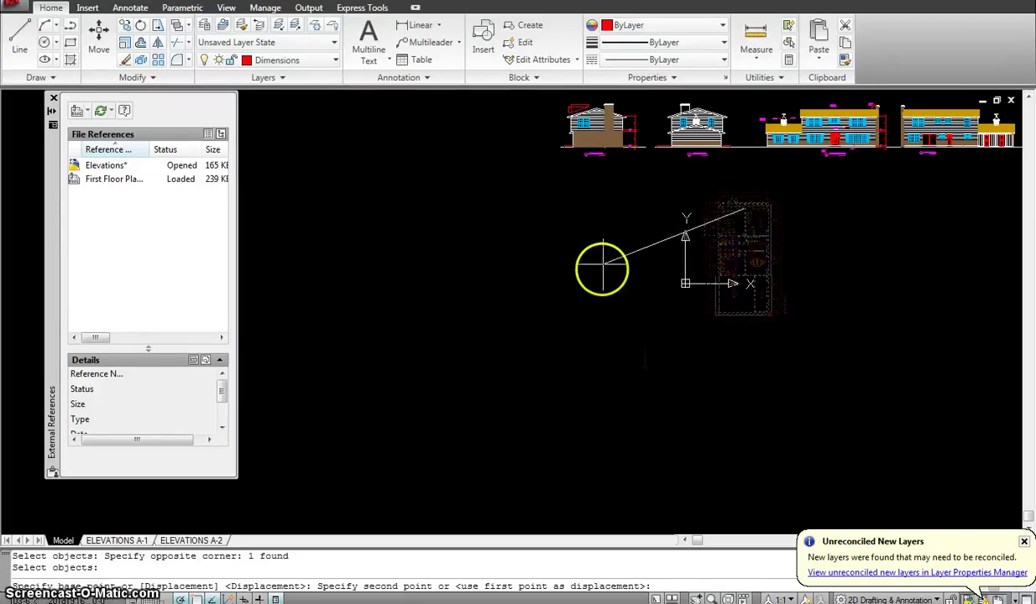
{"action": "left_click", "coordinate": [604, 256]}
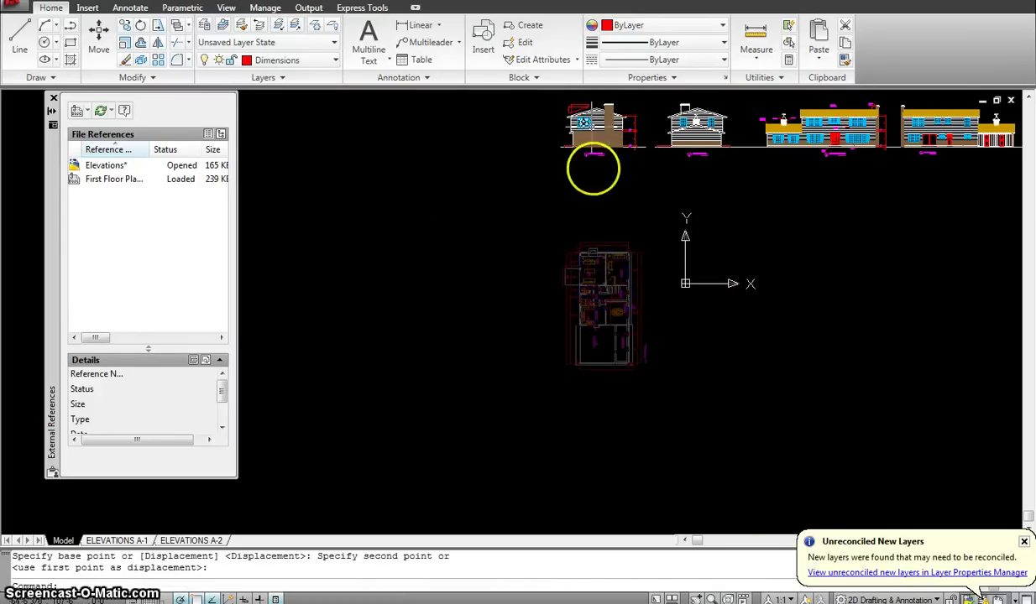
{"action": "key", "text": "Escape"}
Step: Examine the elevations and the dimensioned roof pitch triangle above the first side elevation
{"action": "scroll", "coordinate": [646, 226], "scroll_direction": "up", "scroll_amount": 3}
{"action": "mouse_move", "coordinate": [650, 222]}
{"action": "middle_mouse_down"}
{"action": "mouse_move", "coordinate": [573, 301]}
{"action": "mouse_move", "coordinate": [572, 359]}
{"action": "mouse_move", "coordinate": [585, 303]}
{"action": "mouse_move", "coordinate": [566, 362]}
{"action": "middle_mouse_up"}
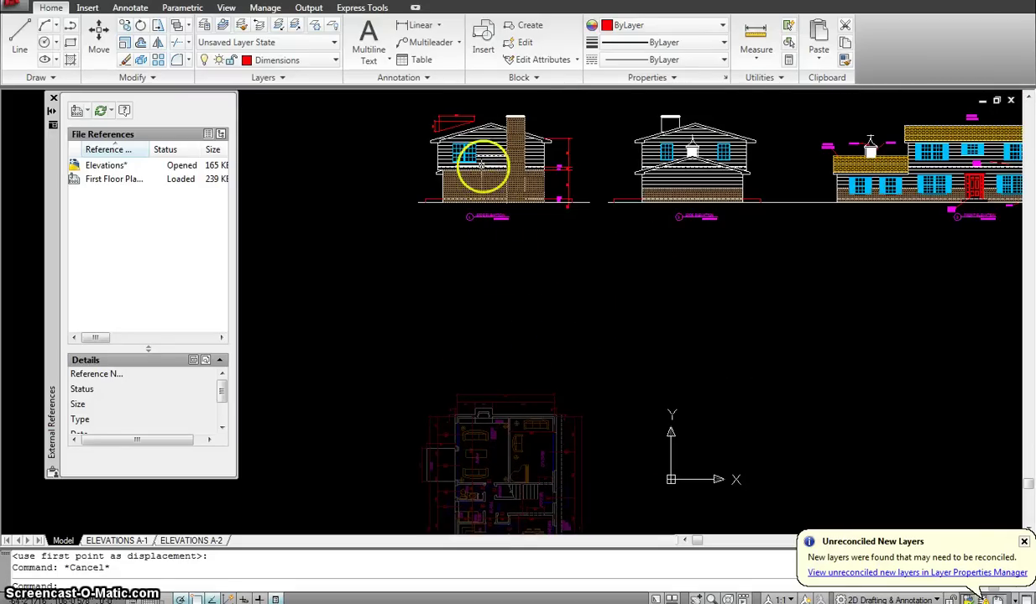
{"action": "middle_click_drag", "start_coordinate": [944, 174], "coordinate": [788, 174]}
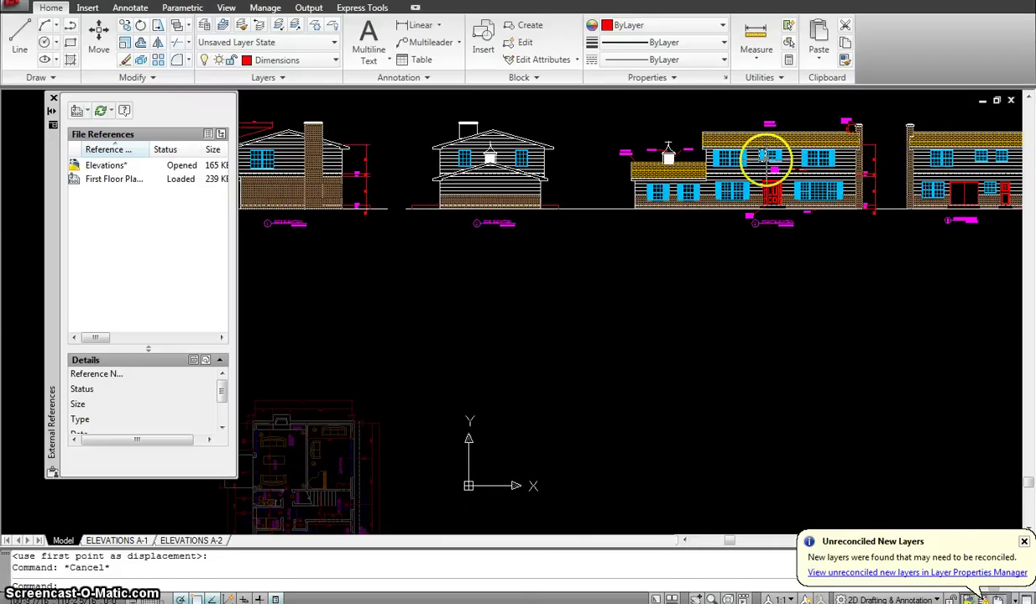
{"action": "middle_click_drag", "start_coordinate": [474, 130], "coordinate": [555, 193]}
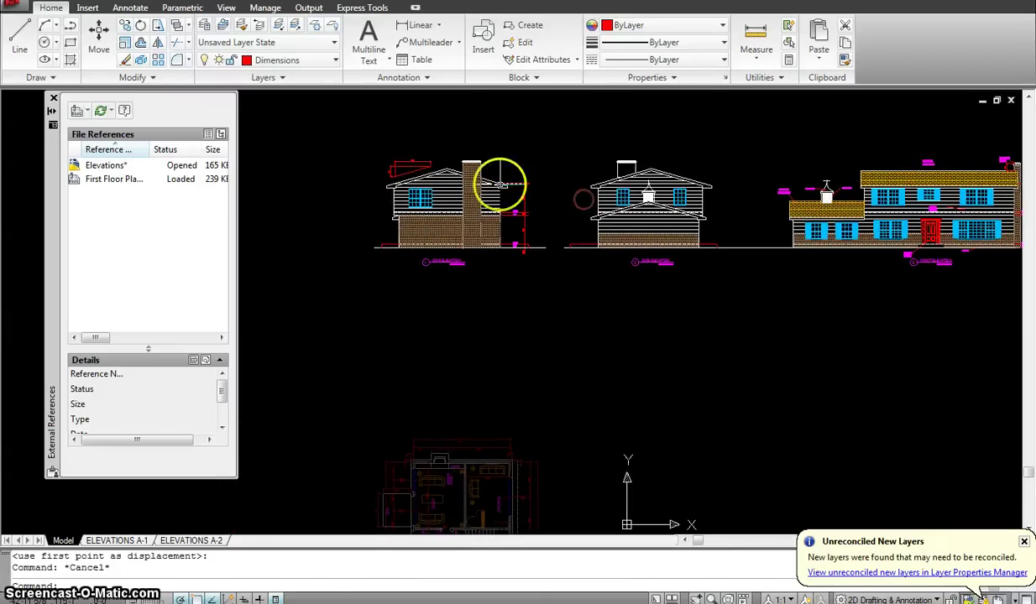
{"action": "scroll", "coordinate": [454, 168], "scroll_direction": "up", "scroll_amount": 5}
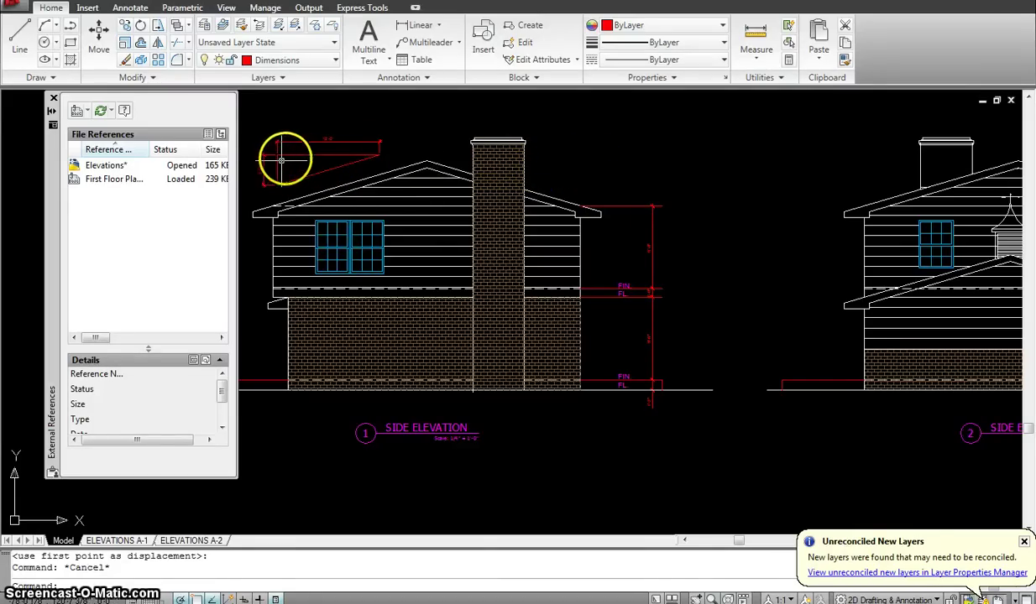
{"action": "middle_click_drag", "start_coordinate": [296, 179], "coordinate": [478, 278]}
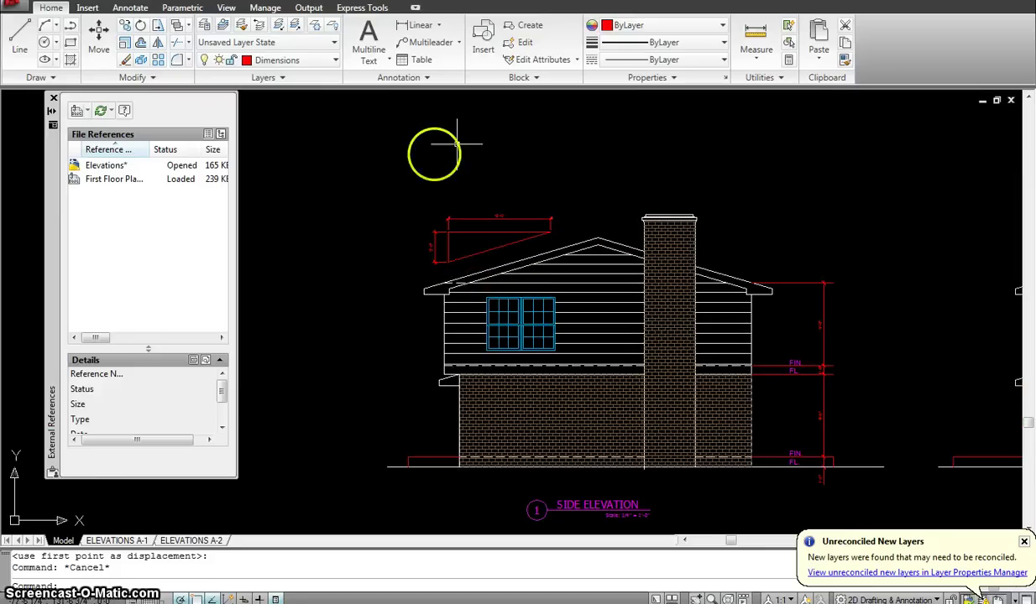
{"action": "scroll", "coordinate": [474, 266], "scroll_direction": "up", "scroll_amount": 5}
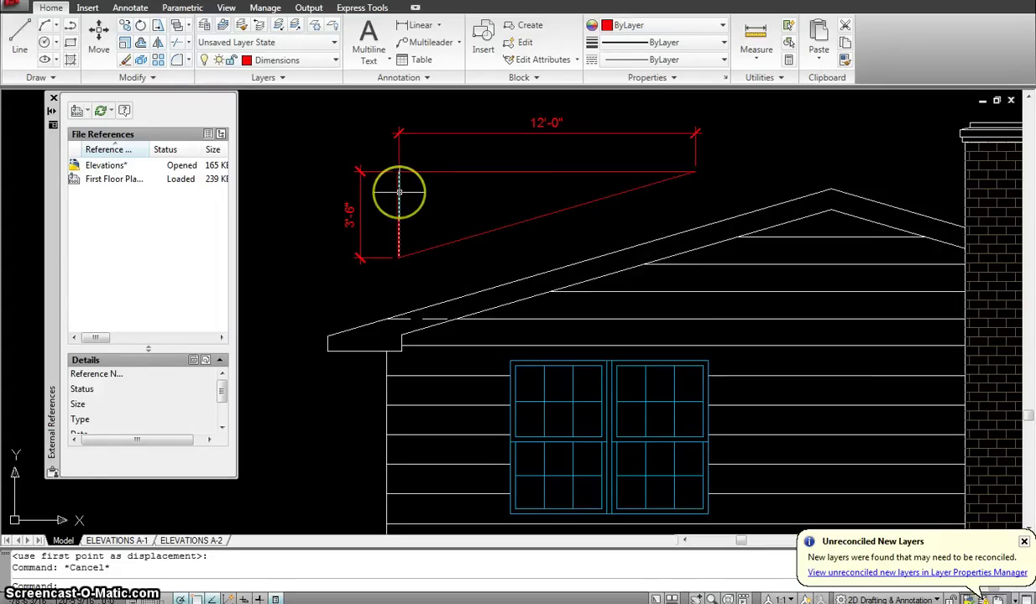
{"action": "left_click_drag", "start_coordinate": [395, 200], "coordinate": [402, 166]}
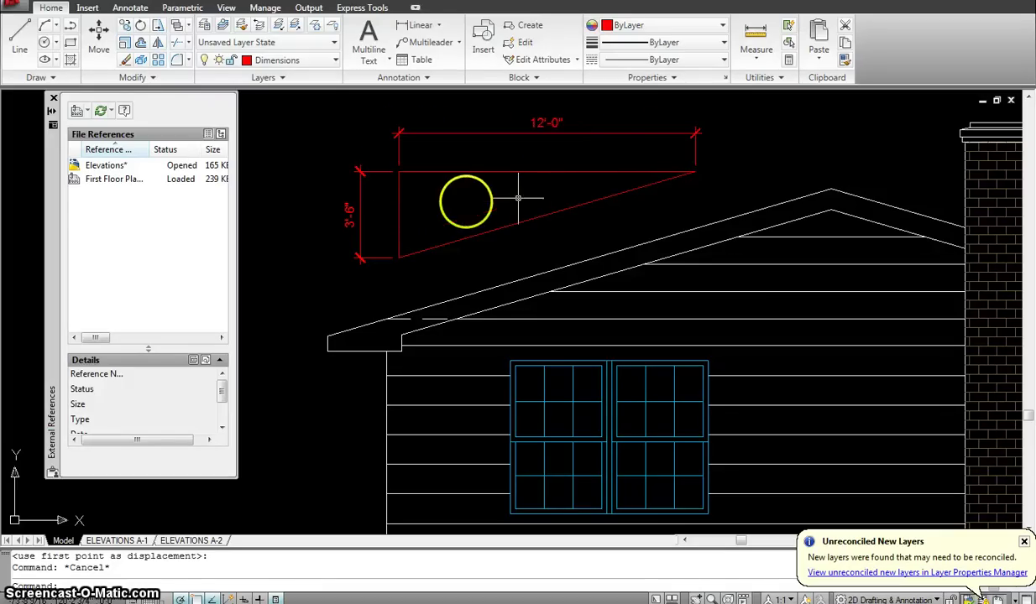
Step: Compare the first side elevation's roof slope with the pitch triangle, and examine the roofs on the front elevation
{"action": "left_click", "coordinate": [482, 233]}
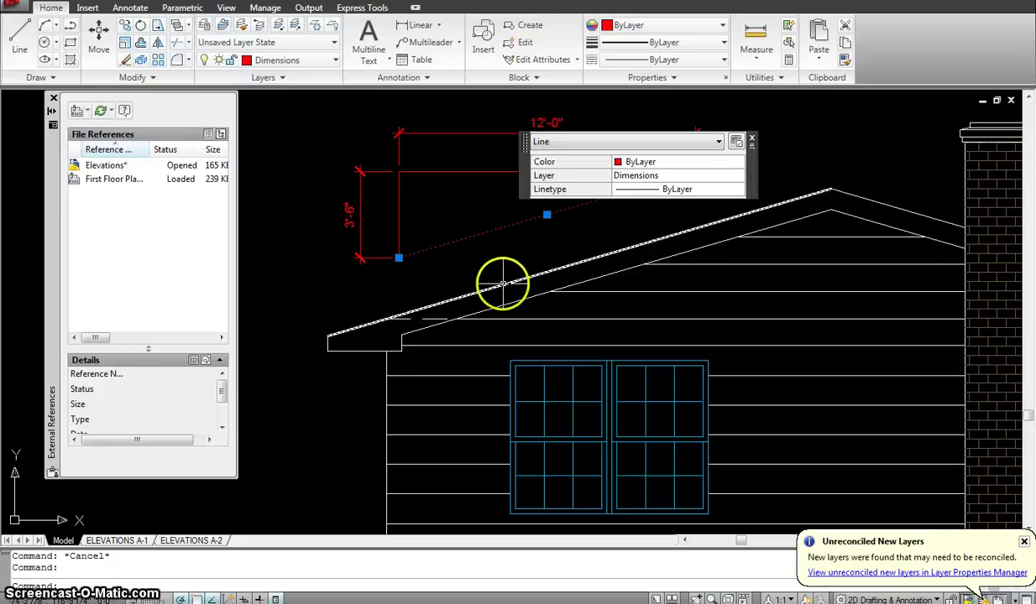
{"action": "left_click", "coordinate": [491, 272]}
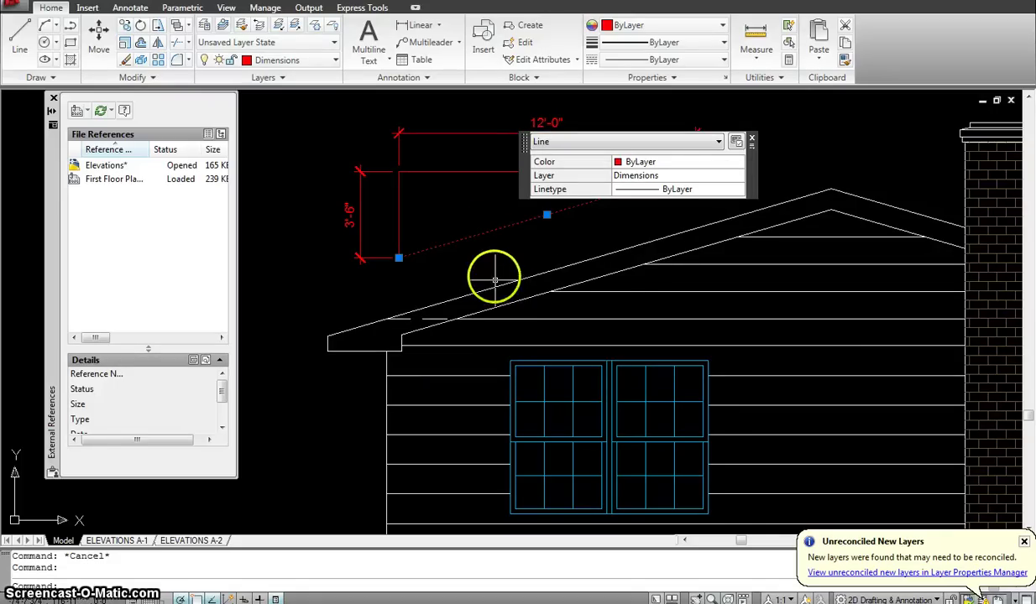
{"action": "key", "text": "Escape"}
{"action": "middle_click_drag", "start_coordinate": [560, 212], "coordinate": [468, 227]}
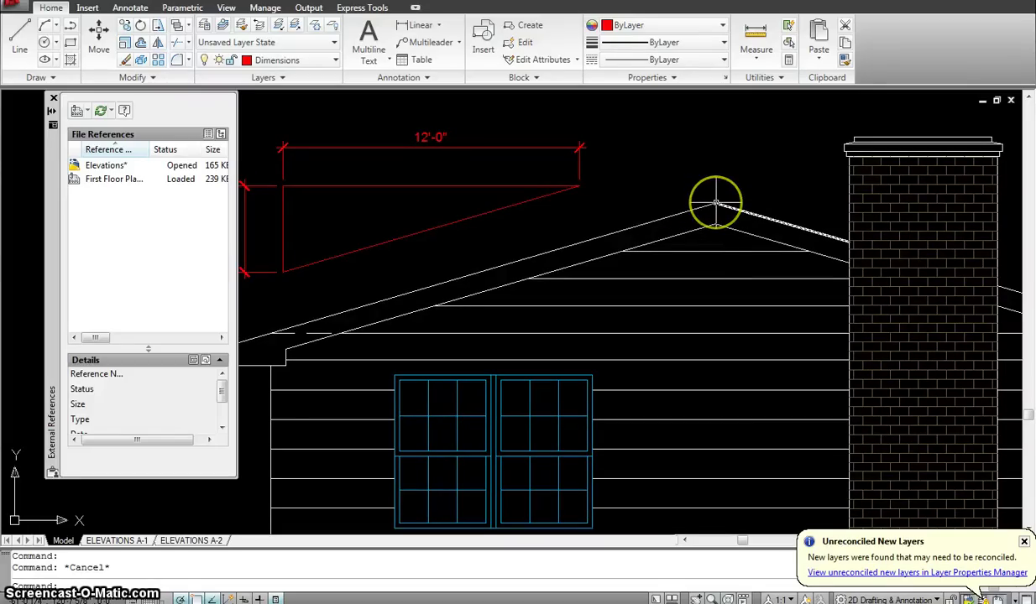
{"action": "scroll", "coordinate": [712, 187], "scroll_direction": "down", "scroll_amount": 4}
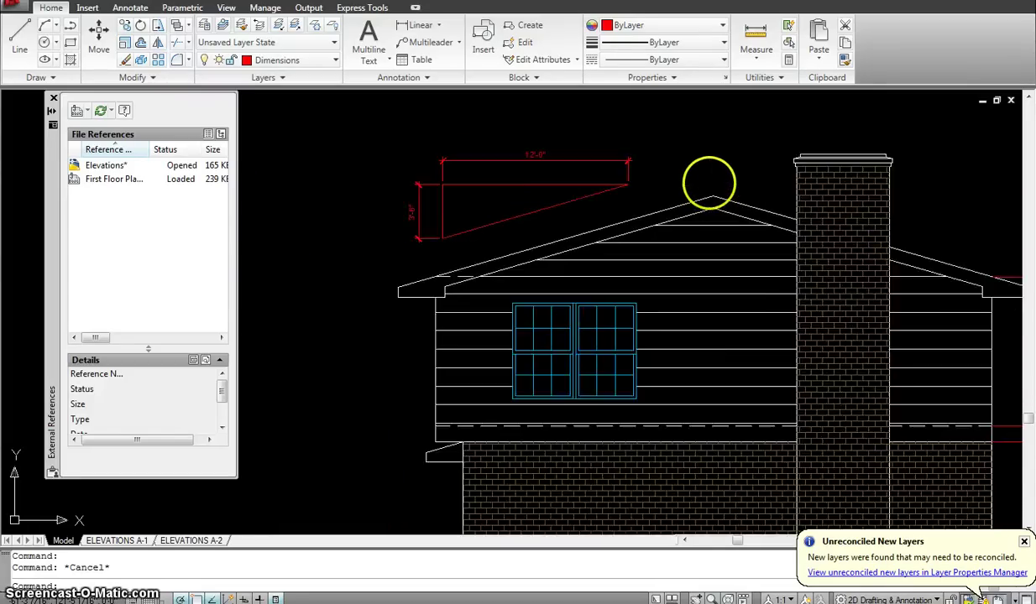
{"action": "scroll", "coordinate": [721, 166], "scroll_direction": "down", "scroll_amount": 2}
{"action": "mouse_move", "coordinate": [721, 166]}
{"action": "middle_mouse_down"}
{"action": "mouse_move", "coordinate": [617, 145]}
{"action": "mouse_move", "coordinate": [336, 168]}
{"action": "middle_mouse_up"}
{"action": "middle_click_drag", "start_coordinate": [932, 233], "coordinate": [367, 229]}
{"action": "middle_click_drag", "start_coordinate": [763, 257], "coordinate": [641, 257]}
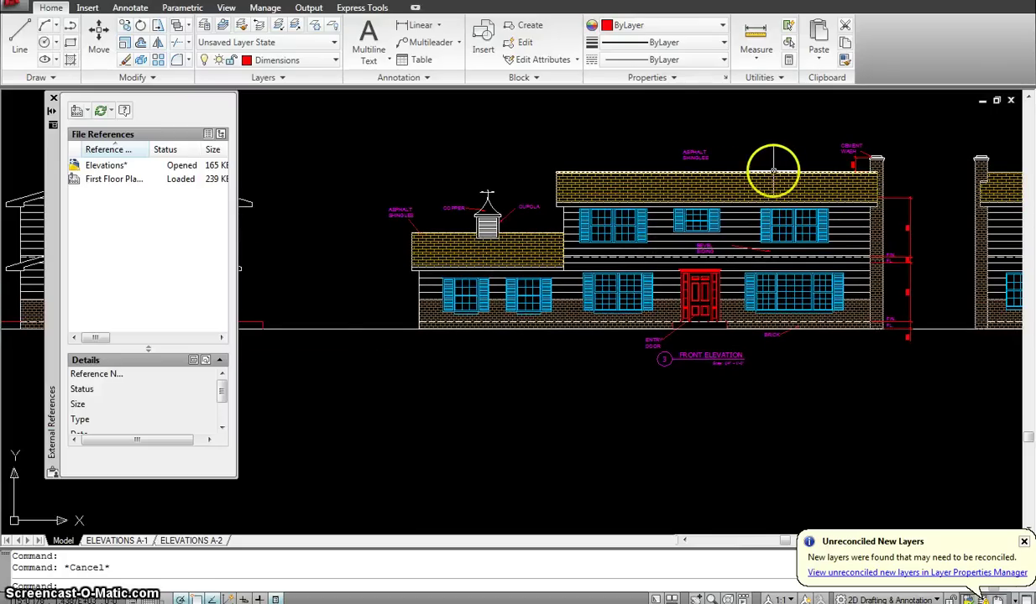
{"action": "scroll", "coordinate": [772, 167], "scroll_direction": "up", "scroll_amount": 2}
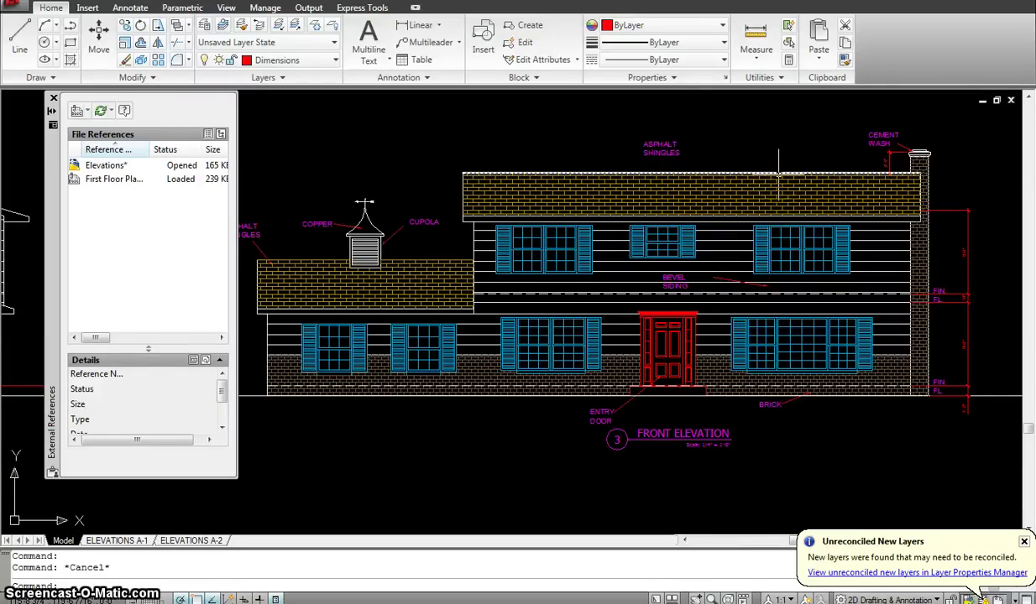
{"action": "mouse_move", "coordinate": [778, 174]}
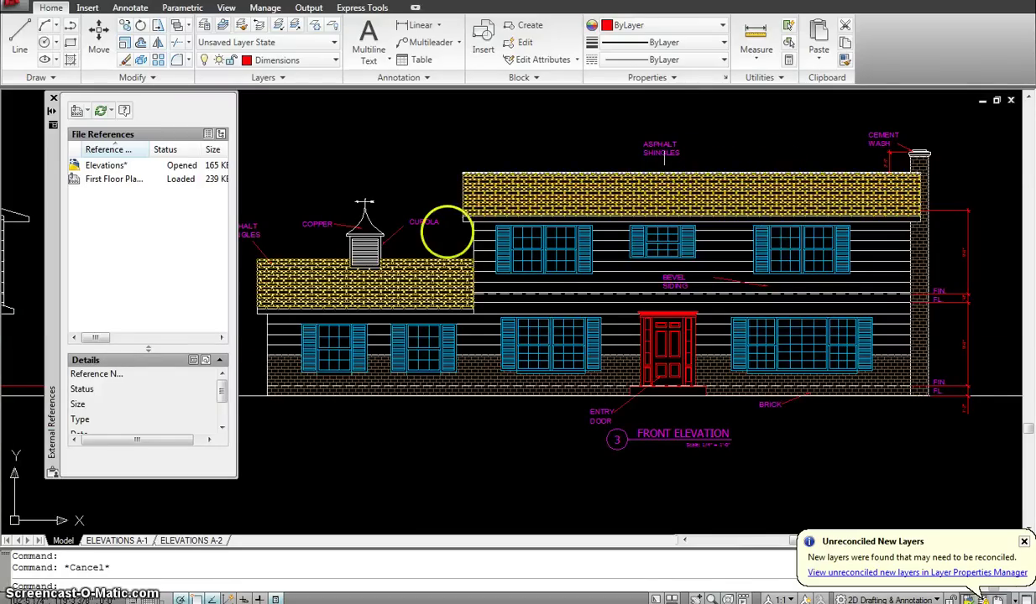
{"action": "mouse_move", "coordinate": [450, 230]}
{"action": "middle_mouse_down"}
{"action": "mouse_move", "coordinate": [839, 224]}
{"action": "mouse_move", "coordinate": [946, 233]}
{"action": "middle_mouse_up"}
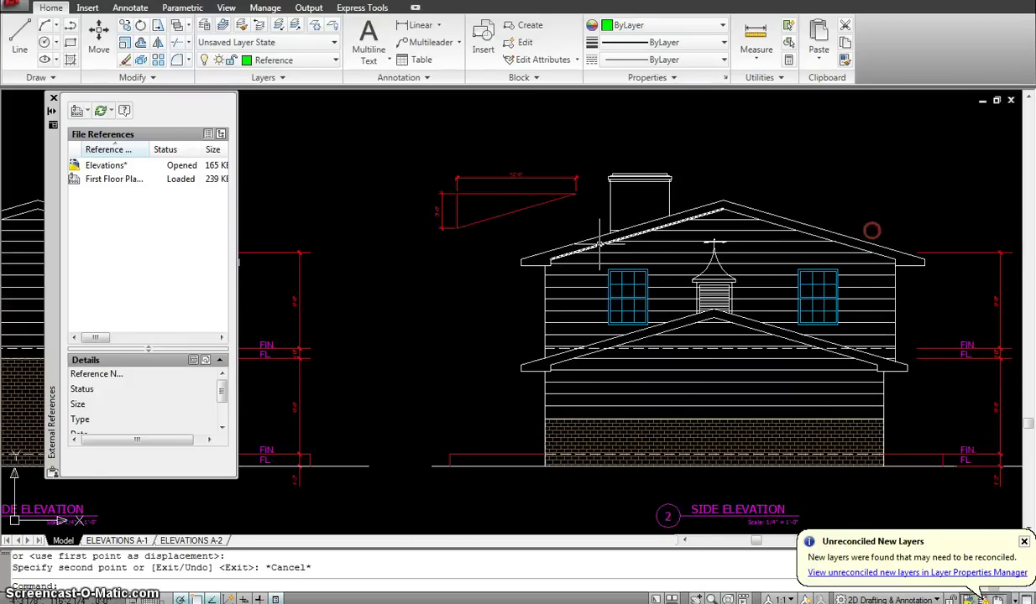
Step: Move the first floor plan reference from below the first side elevation to below the second side elevation
{"action": "mouse_move", "coordinate": [669, 329]}
{"action": "middle_mouse_down"}
{"action": "mouse_move", "coordinate": [659, 315]}
{"action": "mouse_move", "coordinate": [548, 287]}
{"action": "mouse_move", "coordinate": [425, 414]}
{"action": "middle_mouse_up"}
{"action": "scroll", "coordinate": [659, 314], "scroll_direction": "down", "scroll_amount": 5}
{"action": "type", "text": "m"}
{"action": "key", "text": "Return"}
{"action": "left_click", "coordinate": [437, 433]}
{"action": "left_click", "coordinate": [362, 393]}
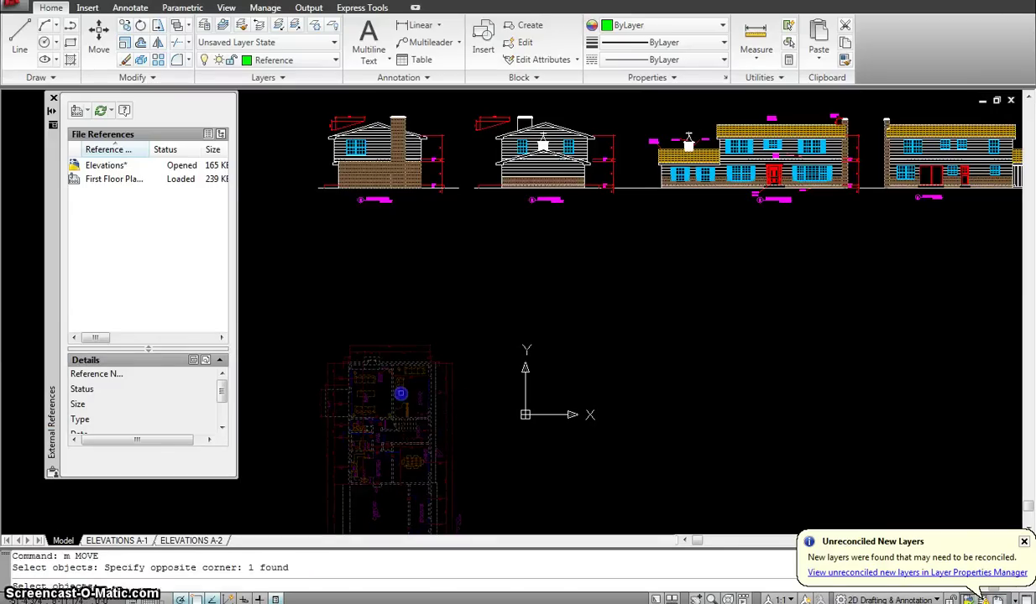
{"action": "key", "text": "Return"}
{"action": "left_click", "coordinate": [380, 420]}
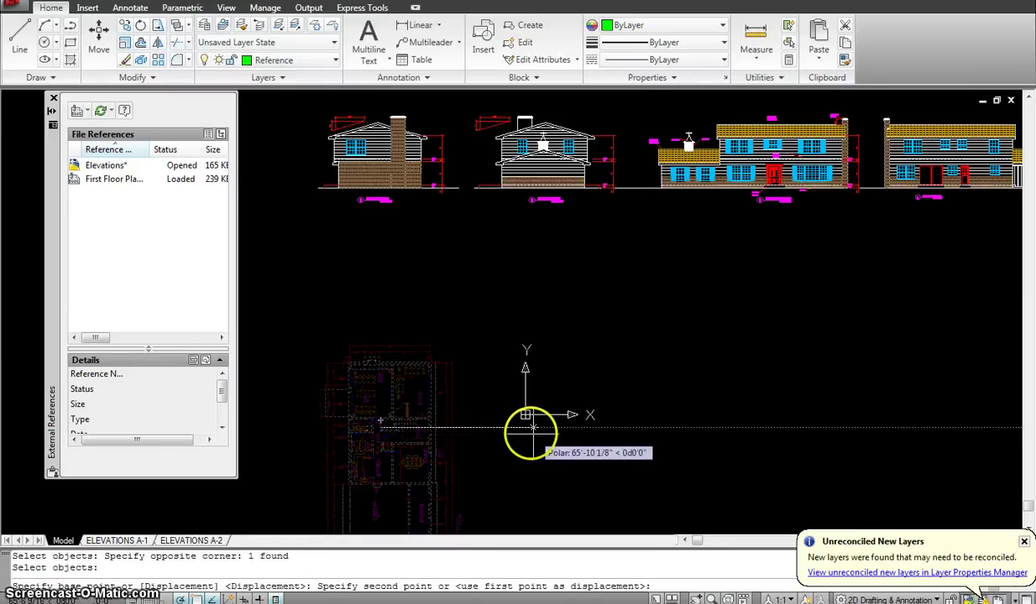
{"action": "left_click", "coordinate": [549, 416]}
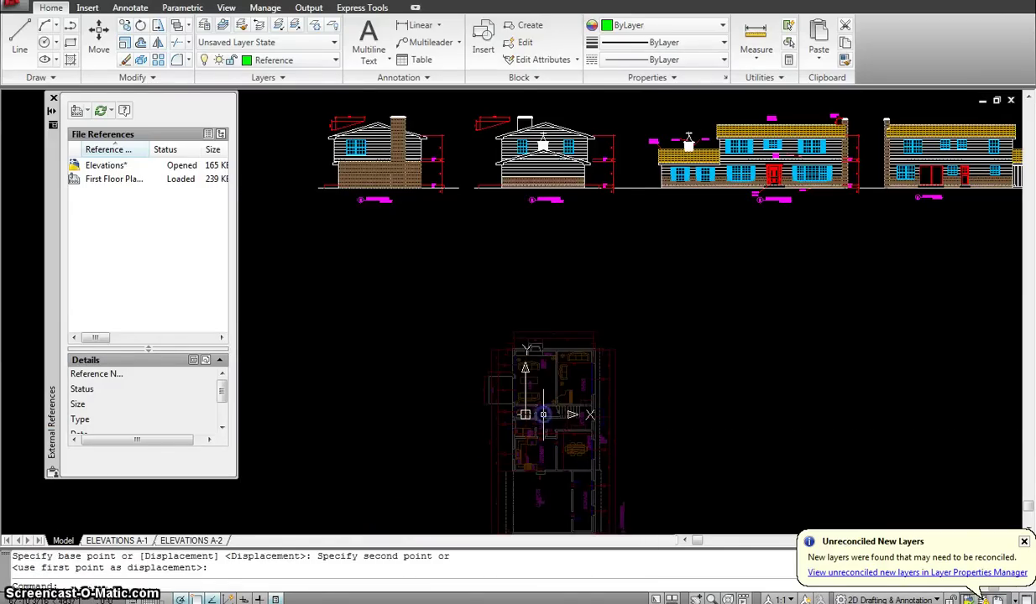
{"action": "key", "text": "Escape"}
Step: Choose Reference as the current layer for drawing guide lines from the floor plan
{"action": "scroll", "coordinate": [562, 239], "scroll_direction": "up", "scroll_amount": 1}
{"action": "middle_click_drag", "start_coordinate": [563, 239], "coordinate": [552, 323]}
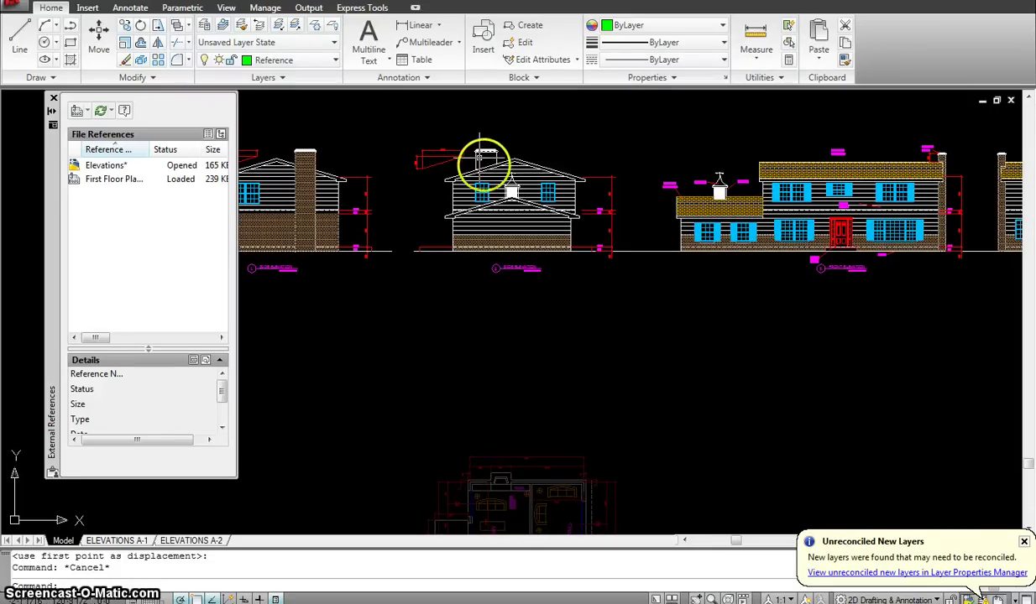
{"action": "mouse_move", "coordinate": [513, 411]}
{"action": "middle_mouse_down"}
{"action": "mouse_move", "coordinate": [463, 343]}
{"action": "mouse_move", "coordinate": [467, 282]}
{"action": "middle_mouse_up"}
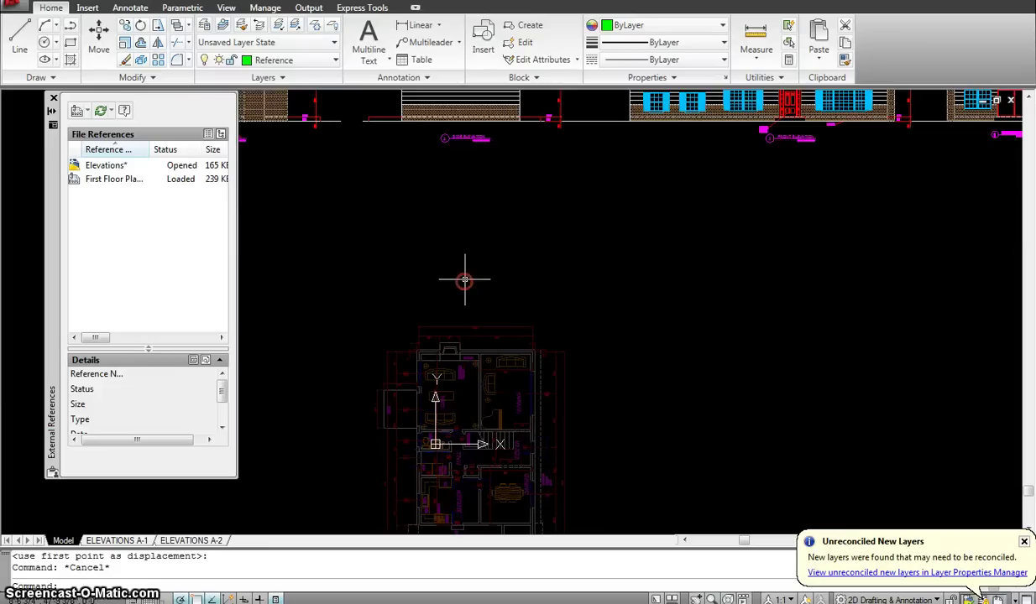
{"action": "left_click", "coordinate": [333, 60]}
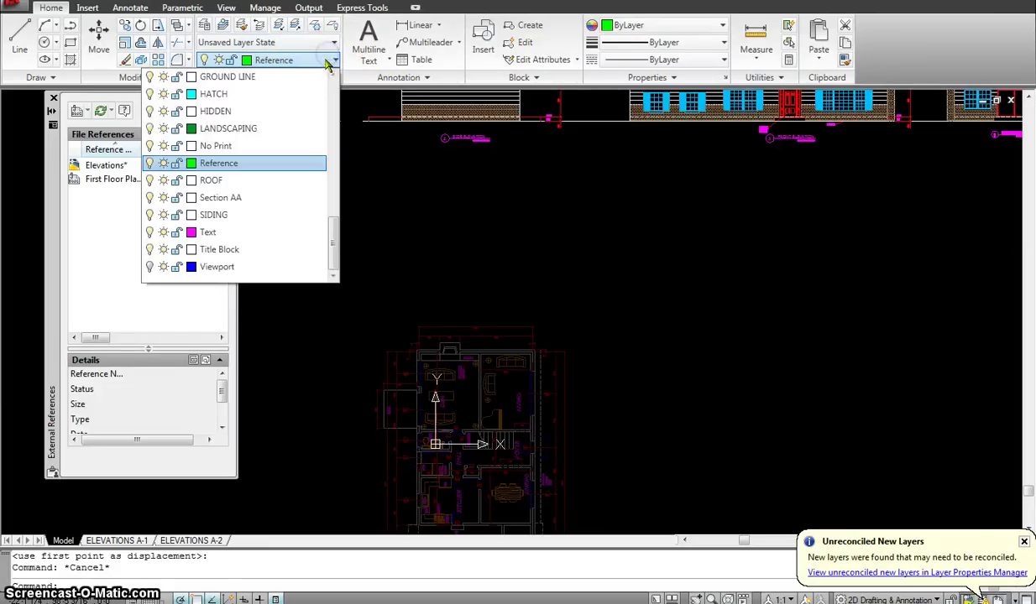
{"action": "left_click", "coordinate": [230, 163]}
{"action": "key", "text": "Escape"}
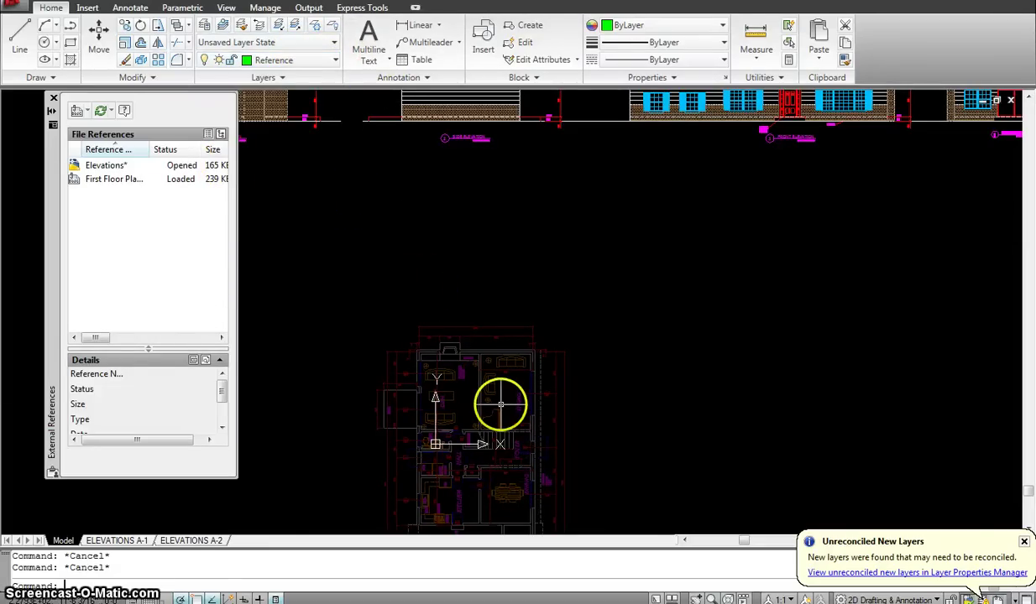
Step: Draw a vertical guide line about 126' long from the carport's outer rear corner up towards the second side elevation
{"action": "type", "text": "l"}
{"action": "key", "text": "Return"}
{"action": "scroll", "coordinate": [417, 340], "scroll_direction": "up", "scroll_amount": 3}
{"action": "scroll", "coordinate": [417, 340], "scroll_direction": "down", "scroll_amount": 5}
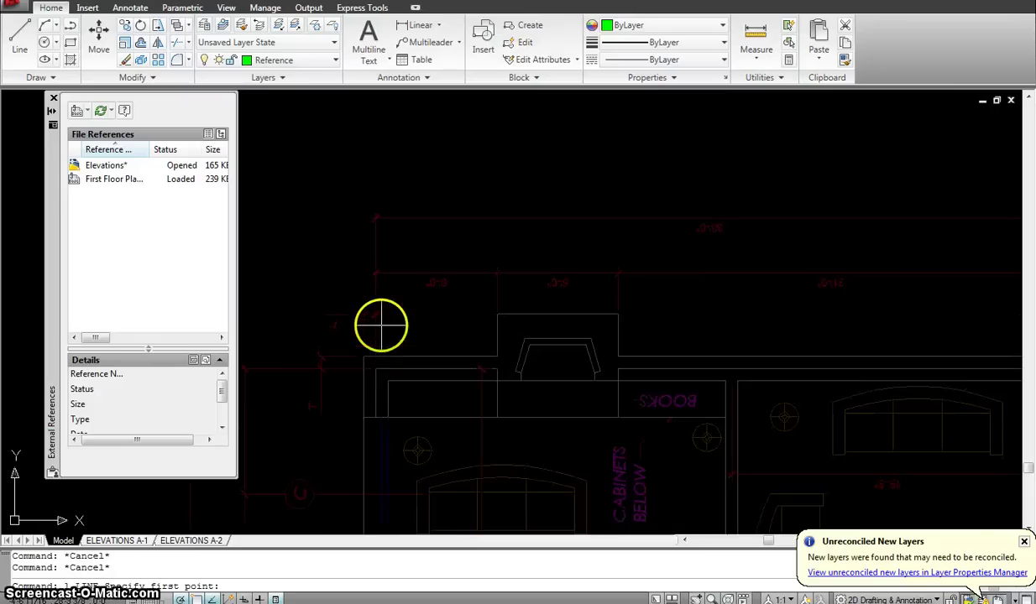
{"action": "mouse_move", "coordinate": [445, 289]}
{"action": "middle_mouse_down"}
{"action": "mouse_move", "coordinate": [428, 354]}
{"action": "mouse_move", "coordinate": [432, 340]}
{"action": "mouse_move", "coordinate": [485, 336]}
{"action": "mouse_move", "coordinate": [507, 400]}
{"action": "mouse_move", "coordinate": [507, 361]}
{"action": "middle_mouse_up"}
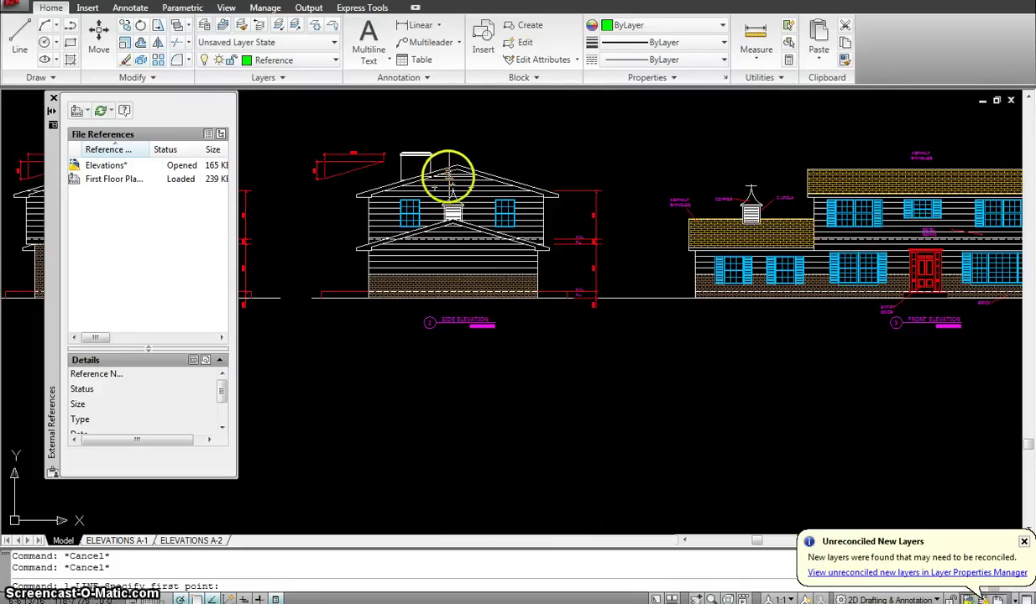
{"action": "middle_click_drag", "start_coordinate": [471, 428], "coordinate": [475, 270]}
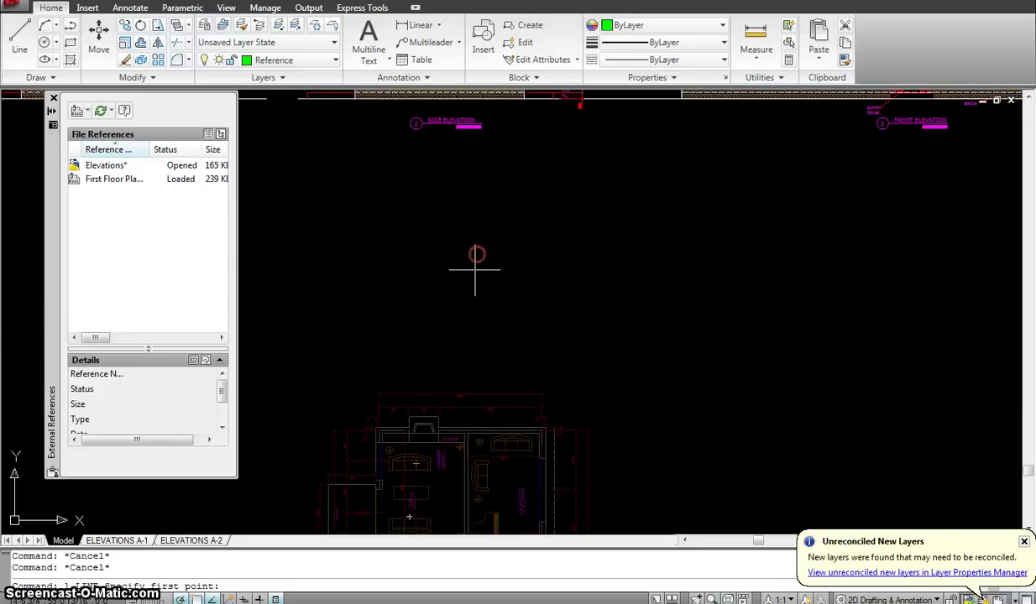
{"action": "mouse_move", "coordinate": [496, 386]}
{"action": "middle_mouse_down"}
{"action": "mouse_move", "coordinate": [490, 247]}
{"action": "mouse_move", "coordinate": [503, 206]}
{"action": "mouse_move", "coordinate": [505, 338]}
{"action": "middle_mouse_up"}
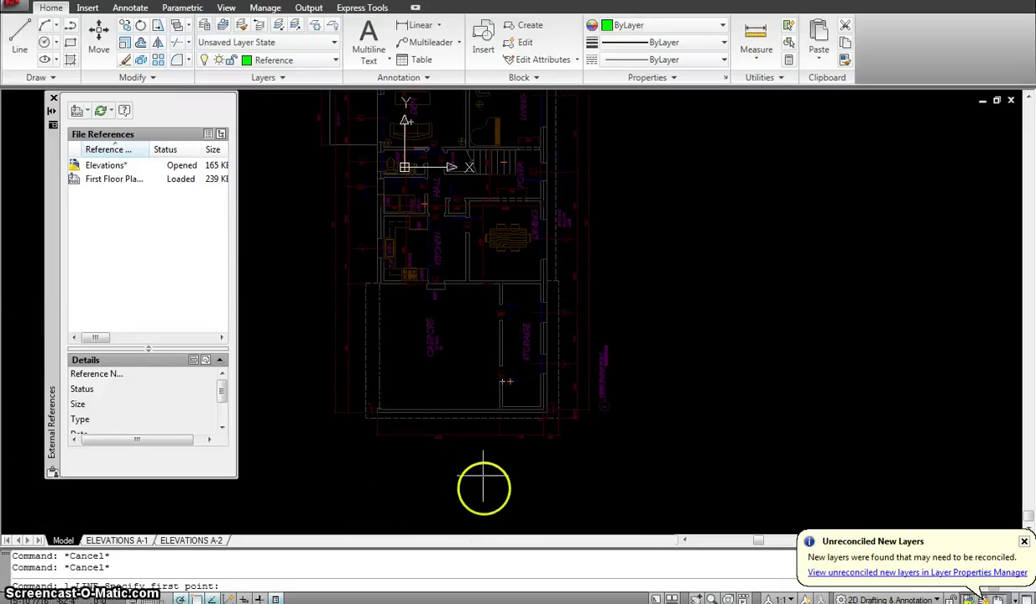
{"action": "scroll", "coordinate": [465, 439], "scroll_direction": "up", "scroll_amount": 5}
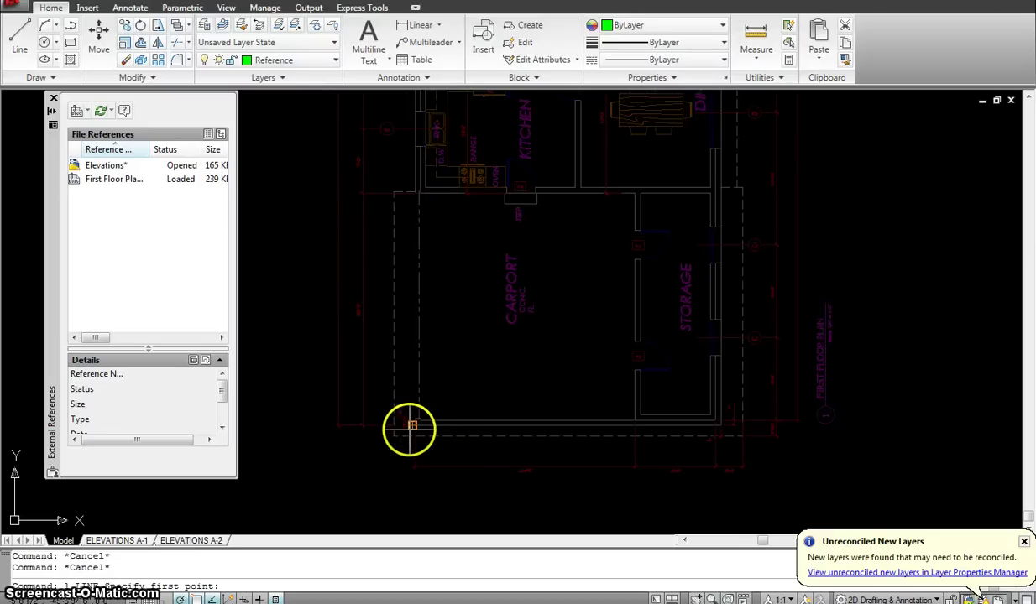
{"action": "scroll", "coordinate": [428, 429], "scroll_direction": "up", "scroll_amount": 3}
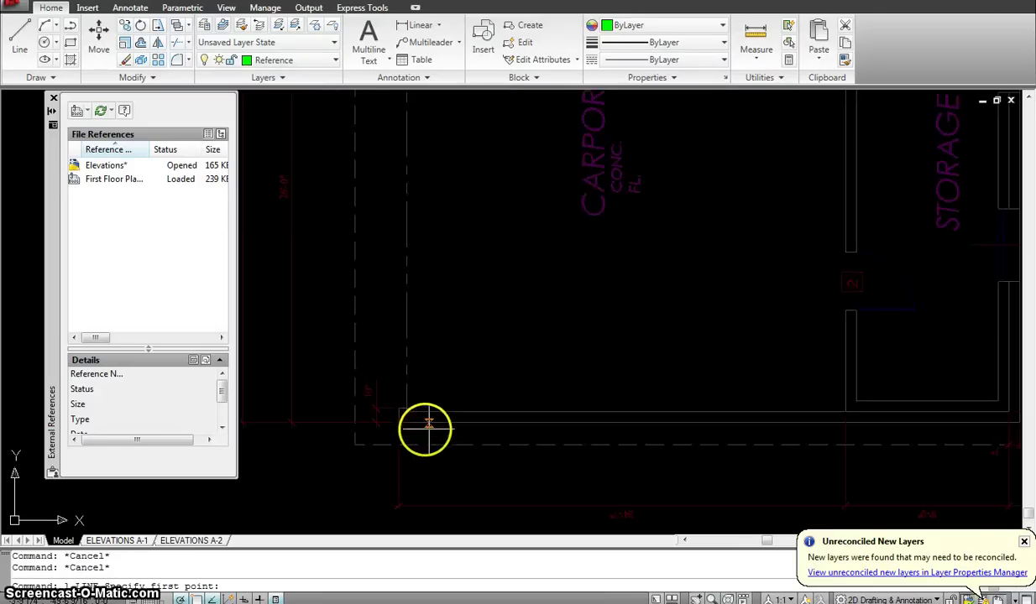
{"action": "scroll", "coordinate": [431, 326], "scroll_direction": "down", "scroll_amount": 6}
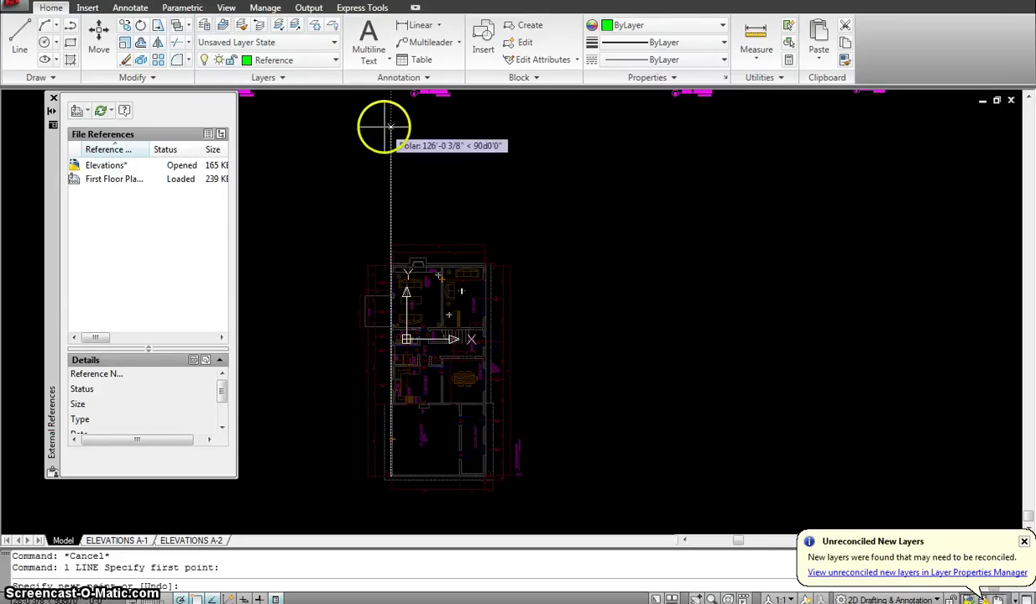
{"action": "left_click", "coordinate": [390, 126]}
Step: Draw a matching vertical guide line from the storage room's outer front corner up beyond the floor plan
{"action": "scroll", "coordinate": [483, 478], "scroll_direction": "up", "scroll_amount": 5}
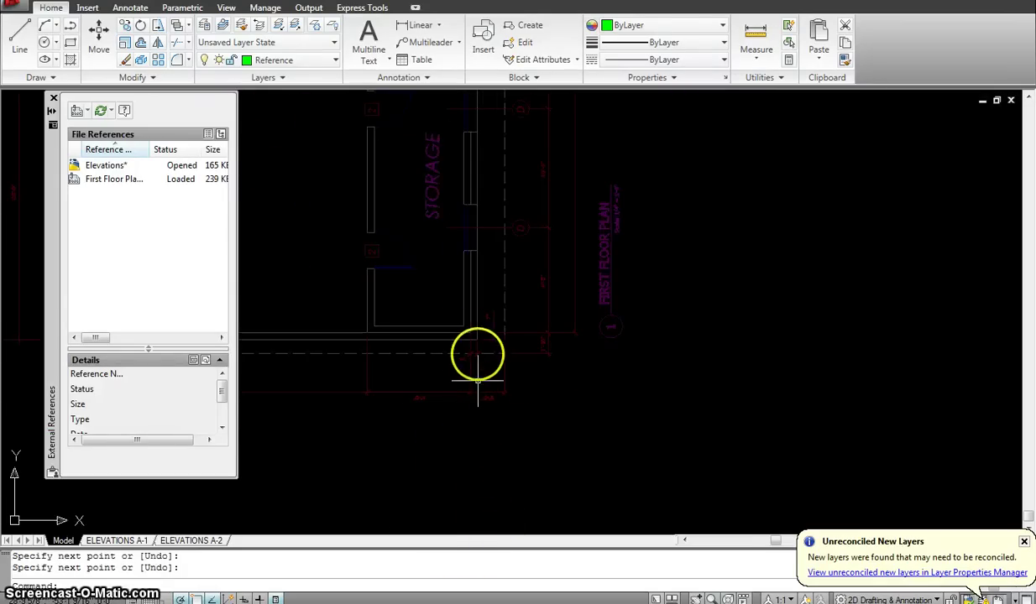
{"action": "scroll", "coordinate": [478, 342], "scroll_direction": "down", "scroll_amount": 5}
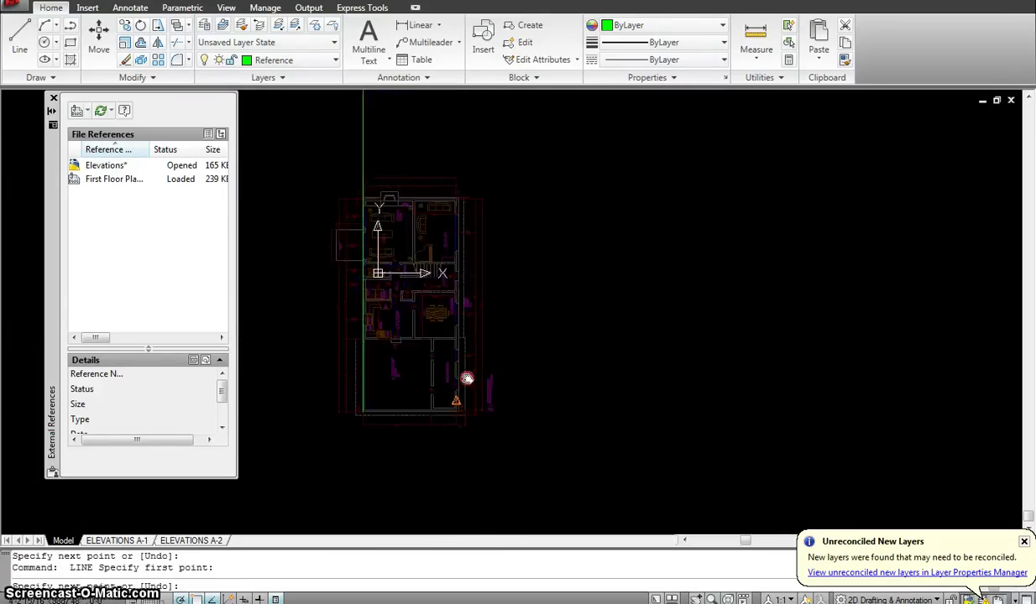
{"action": "left_click", "coordinate": [454, 118]}
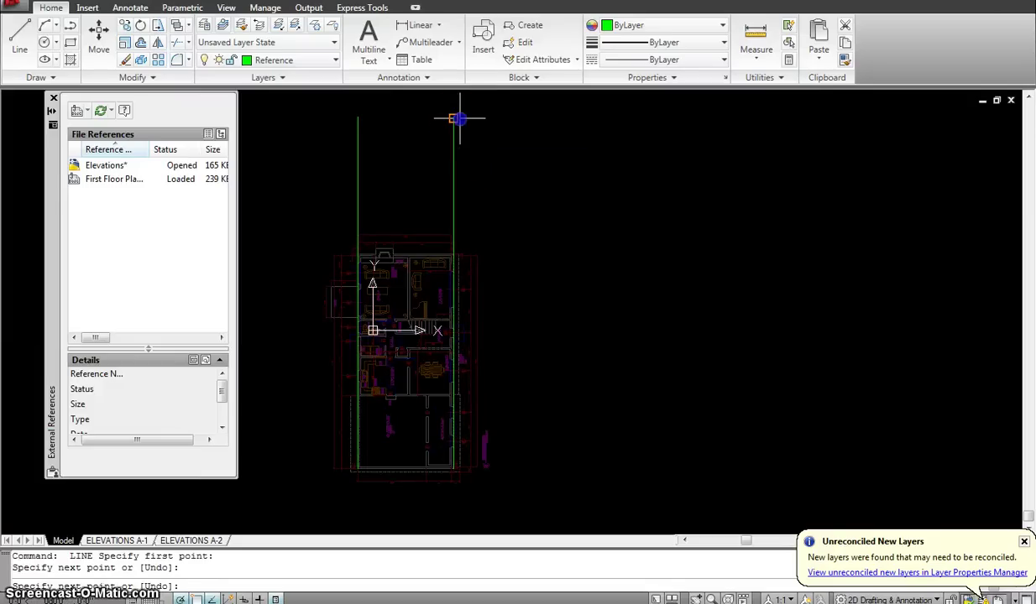
Step: Draw a vertical guide line from the dashed overhang line beside the living room up to just below the elevations
{"action": "scroll", "coordinate": [460, 251], "scroll_direction": "up", "scroll_amount": 3}
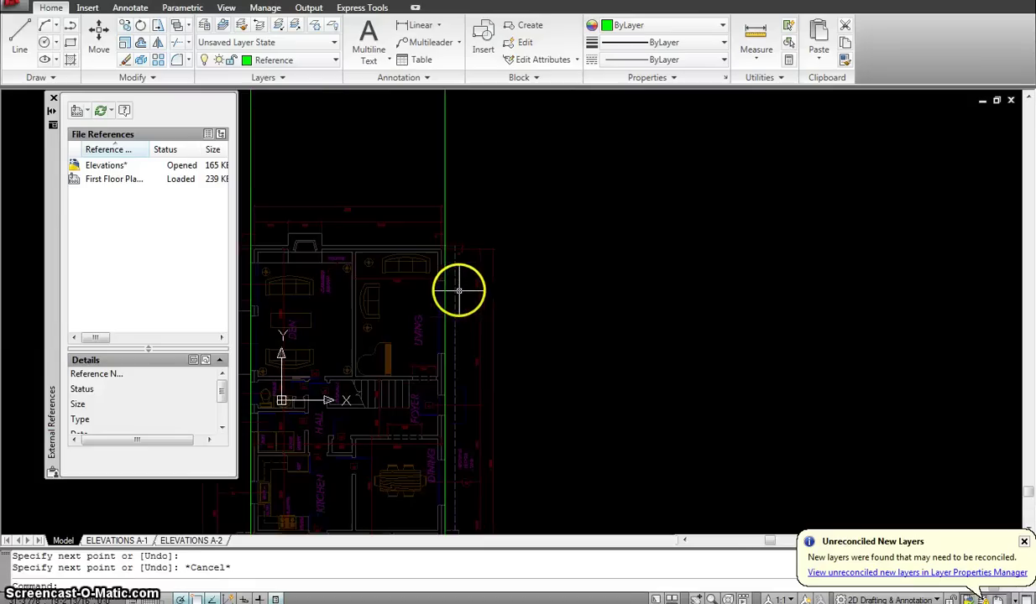
{"action": "scroll", "coordinate": [466, 235], "scroll_direction": "down", "scroll_amount": 3}
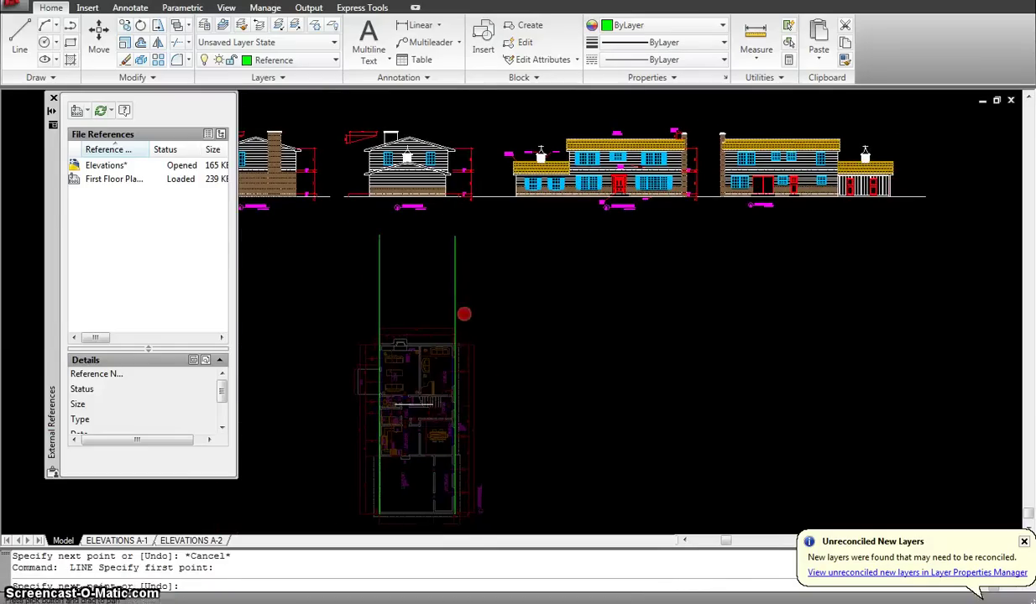
{"action": "left_click", "coordinate": [460, 222]}
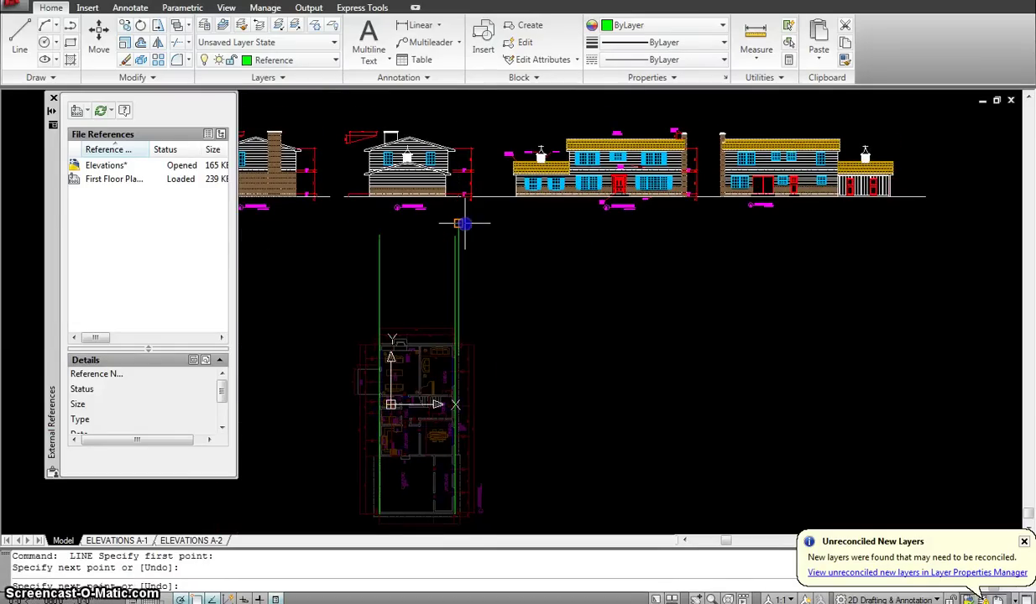
Step: Examine the guide lines against the second side elevation, its floor and ground lines, and the front elevation's entry step
{"action": "scroll", "coordinate": [446, 171], "scroll_direction": "up", "scroll_amount": 5}
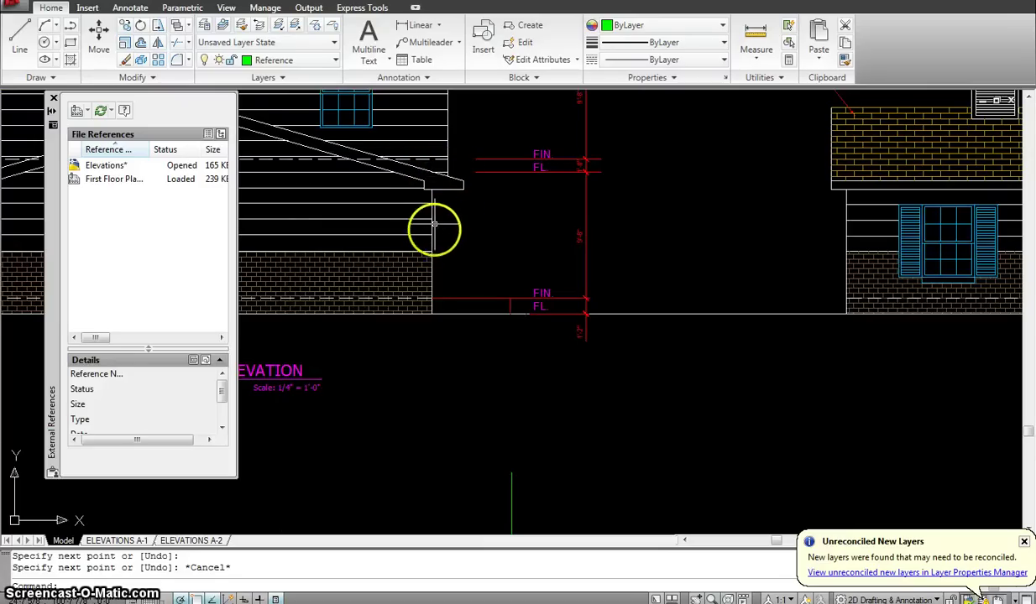
{"action": "scroll", "coordinate": [449, 240], "scroll_direction": "down", "scroll_amount": 5}
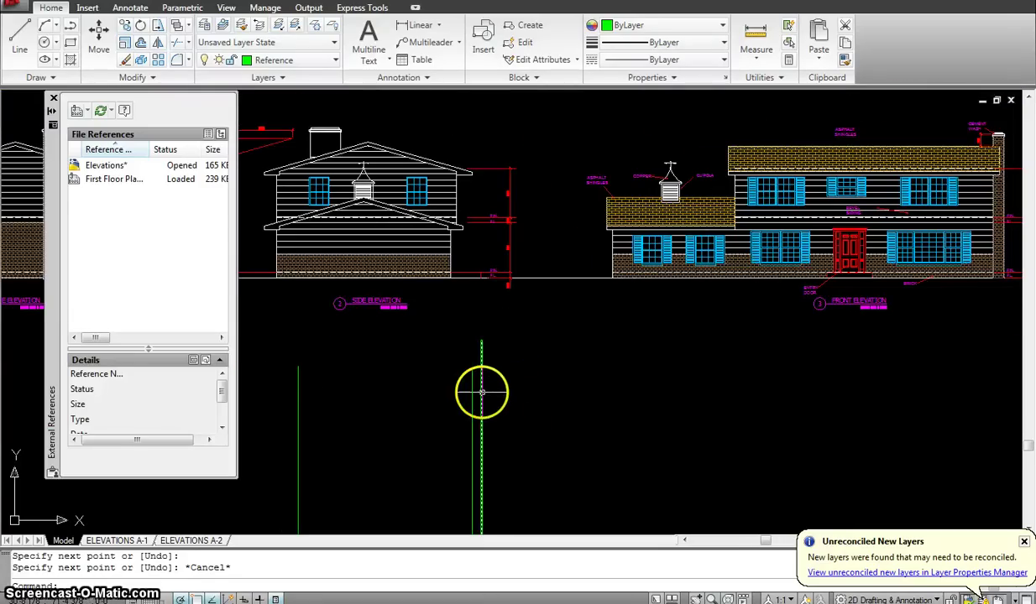
{"action": "scroll", "coordinate": [500, 370], "scroll_direction": "down", "scroll_amount": 2}
{"action": "mouse_move", "coordinate": [504, 359]}
{"action": "middle_mouse_down"}
{"action": "mouse_move", "coordinate": [494, 243]}
{"action": "mouse_move", "coordinate": [514, 278]}
{"action": "middle_mouse_up"}
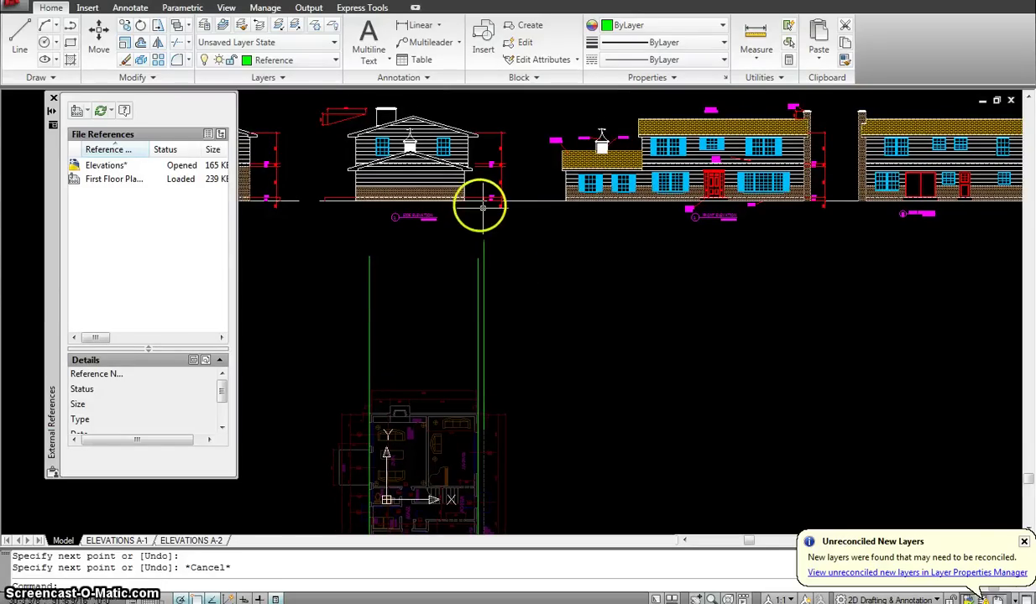
{"action": "scroll", "coordinate": [483, 204], "scroll_direction": "up", "scroll_amount": 6}
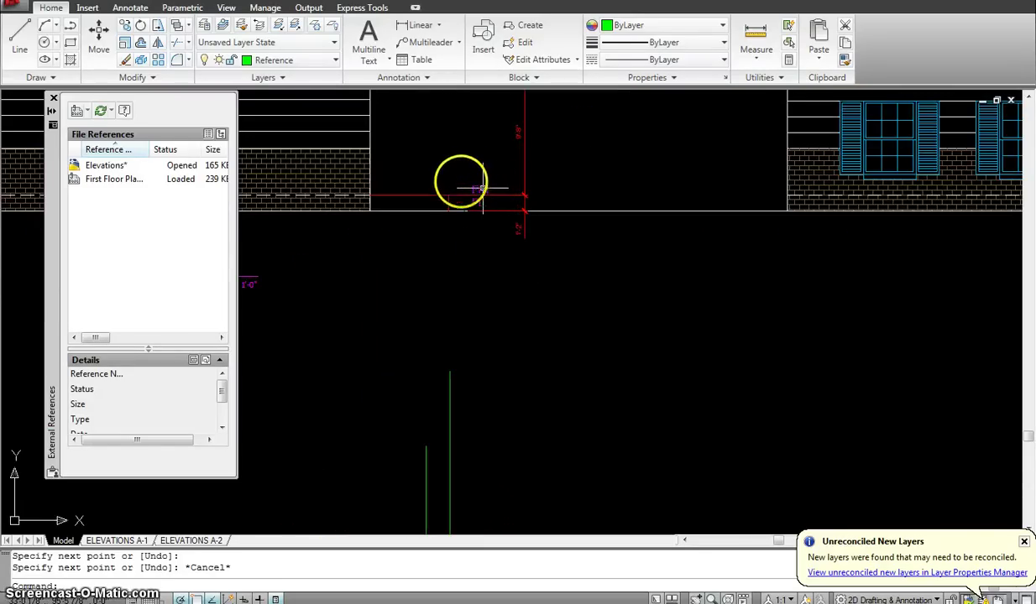
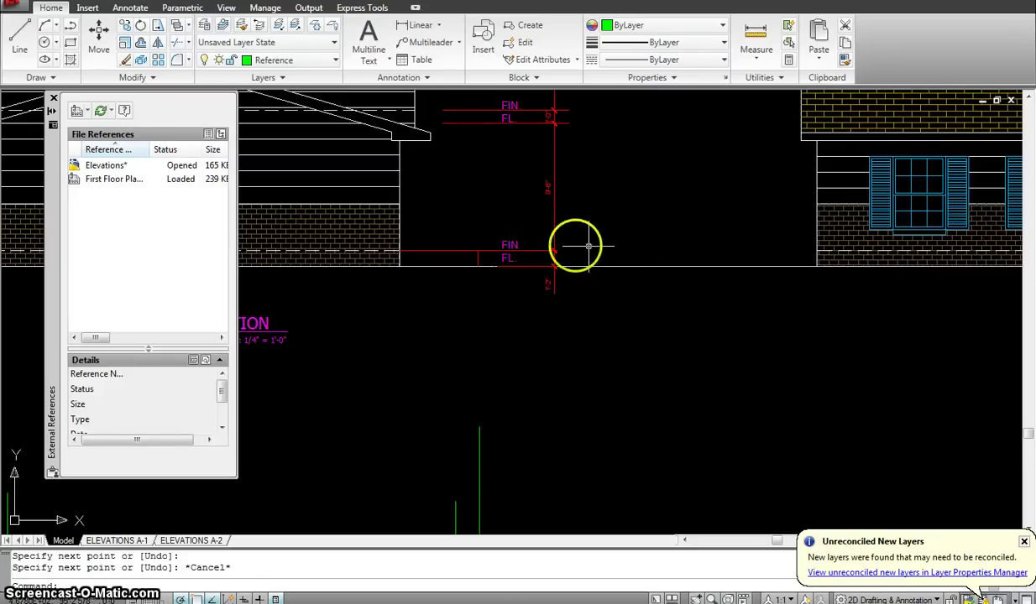
{"action": "scroll", "coordinate": [587, 246], "scroll_direction": "down", "scroll_amount": 3}
{"action": "mouse_move", "coordinate": [698, 250]}
{"action": "middle_mouse_down"}
{"action": "mouse_move", "coordinate": [674, 296]}
{"action": "mouse_move", "coordinate": [600, 263]}
{"action": "middle_mouse_up"}
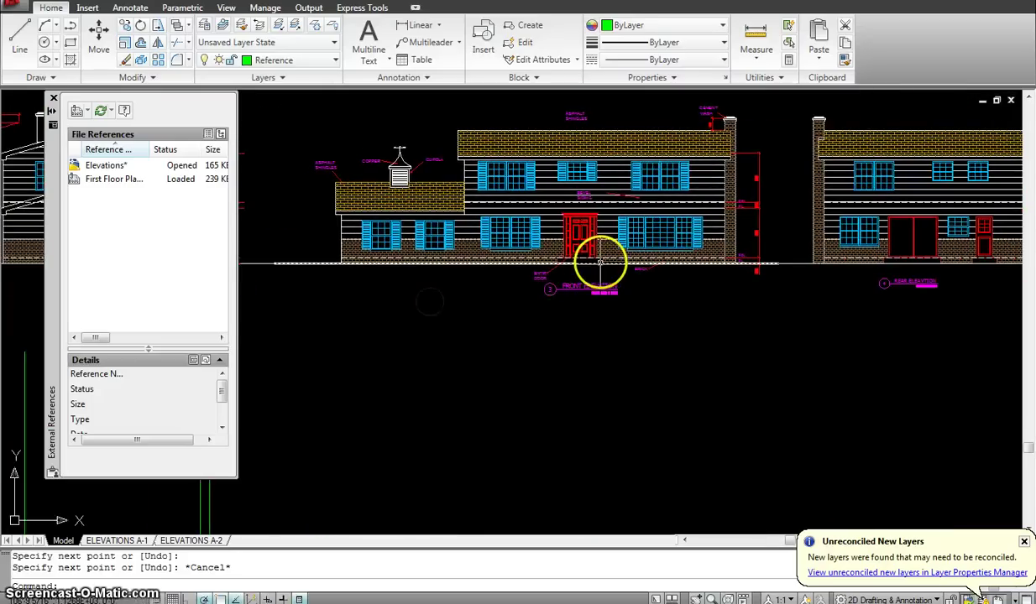
{"action": "scroll", "coordinate": [600, 263], "scroll_direction": "up", "scroll_amount": 5}
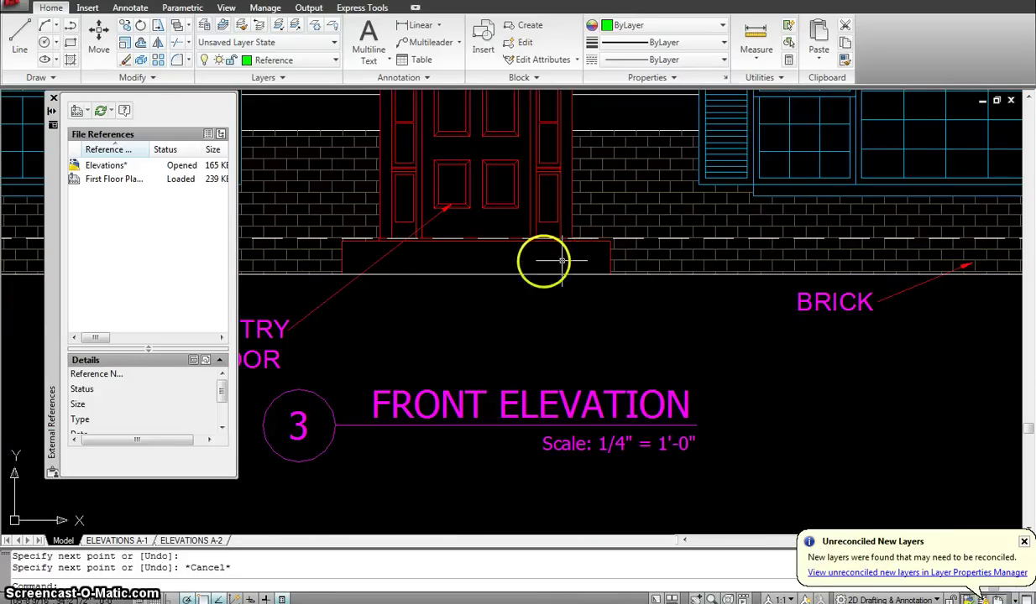
Step: Examine the ground-to-floor and first floor height dimensions beside the second side elevation
{"action": "scroll", "coordinate": [561, 261], "scroll_direction": "down", "scroll_amount": 5}
{"action": "middle_click_drag", "start_coordinate": [462, 277], "coordinate": [781, 281]}
{"action": "middle_click_drag", "start_coordinate": [468, 289], "coordinate": [565, 290]}
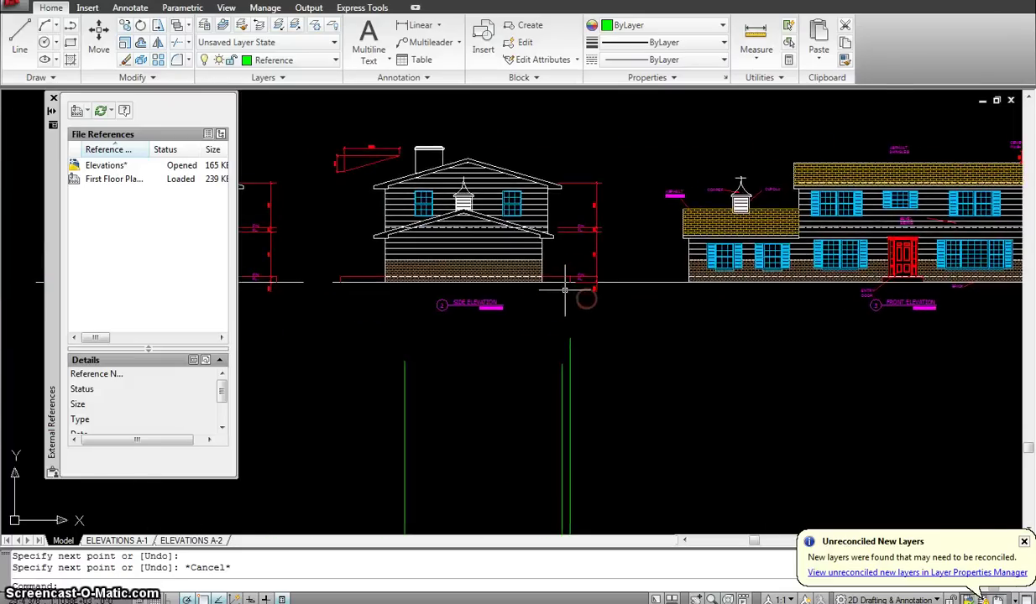
{"action": "scroll", "coordinate": [565, 289], "scroll_direction": "up", "scroll_amount": 6}
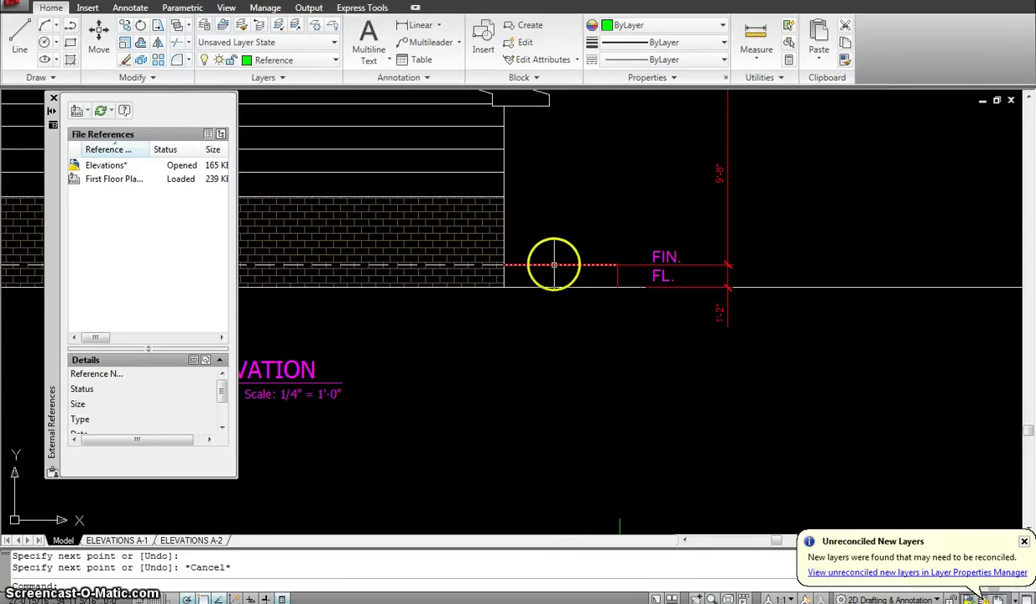
{"action": "scroll", "coordinate": [585, 270], "scroll_direction": "down", "scroll_amount": 5}
{"action": "scroll", "coordinate": [606, 285], "scroll_direction": "up", "scroll_amount": 4}
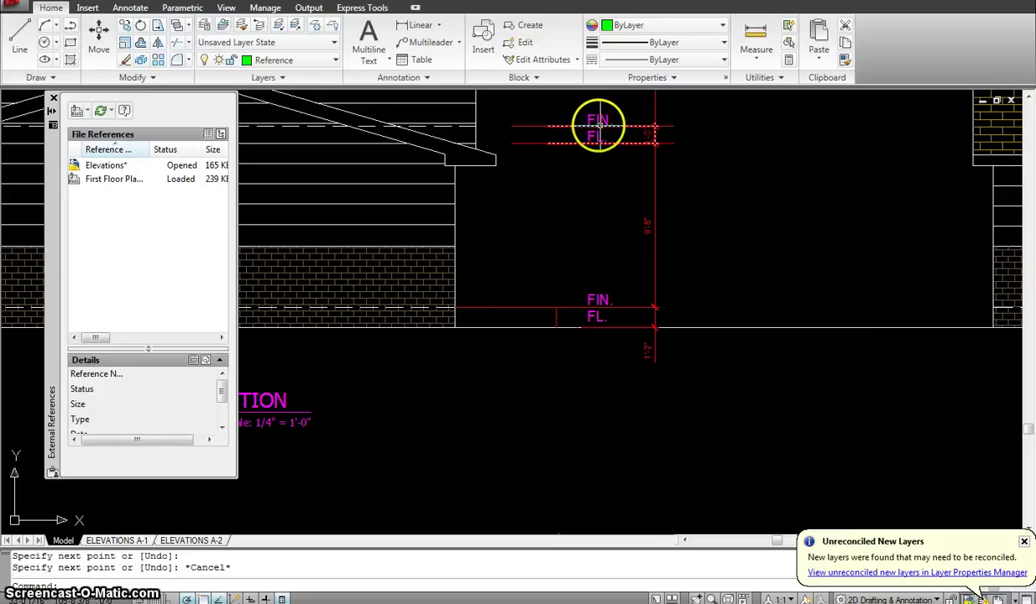
{"action": "mouse_move", "coordinate": [598, 125]}
{"action": "middle_mouse_down"}
{"action": "mouse_move", "coordinate": [606, 111]}
{"action": "mouse_move", "coordinate": [564, 202]}
{"action": "mouse_move", "coordinate": [519, 369]}
{"action": "mouse_move", "coordinate": [538, 389]}
{"action": "middle_mouse_up"}
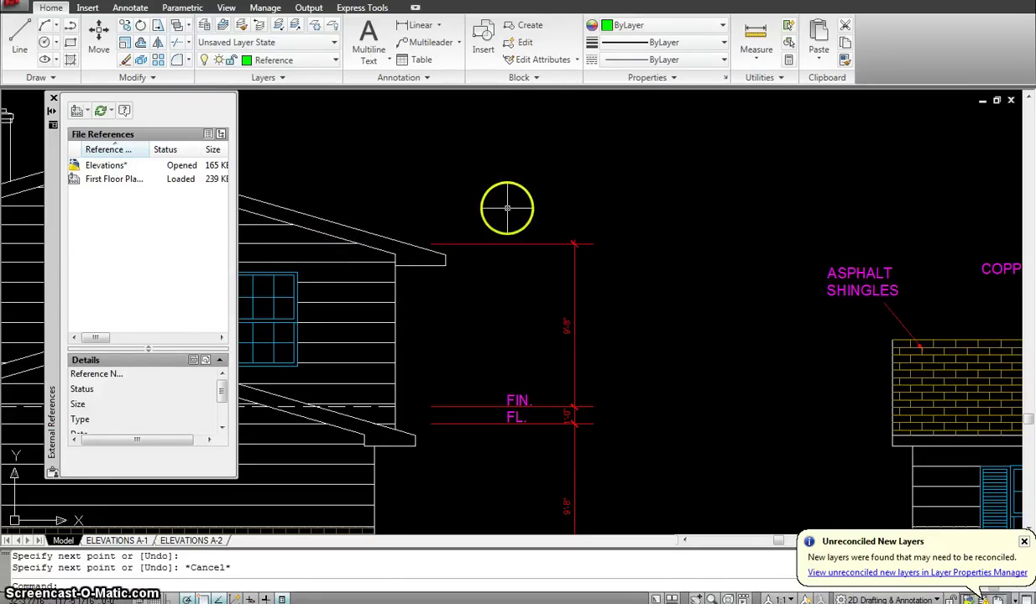
Step: Examine the upper floor height dimensions and where they meet the main roof's eave on the second side elevation
{"action": "scroll", "coordinate": [511, 208], "scroll_direction": "down", "scroll_amount": 3}
{"action": "middle_click_drag", "start_coordinate": [541, 289], "coordinate": [571, 226]}
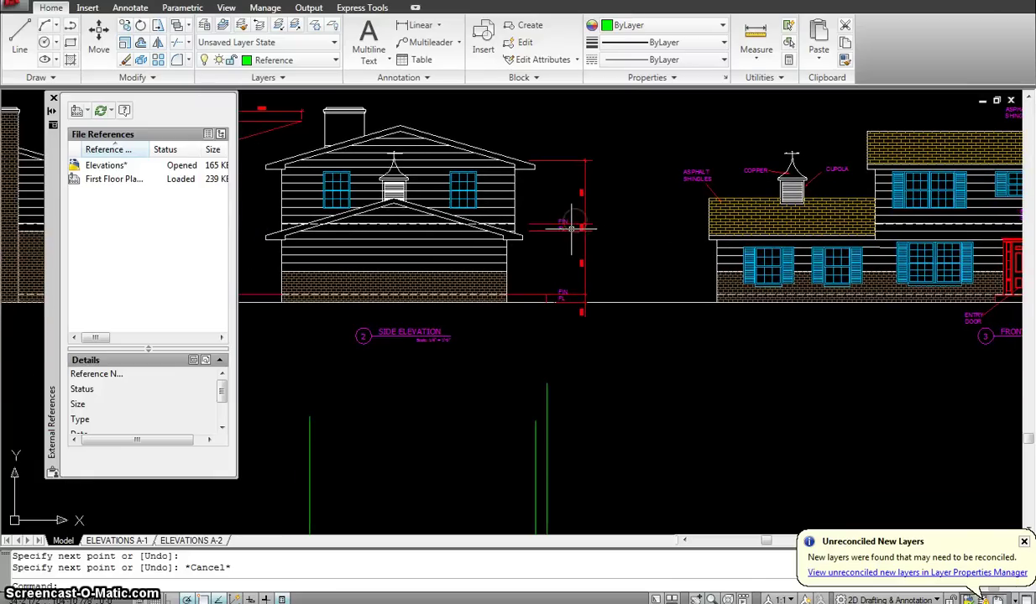
{"action": "left_click", "coordinate": [554, 196]}
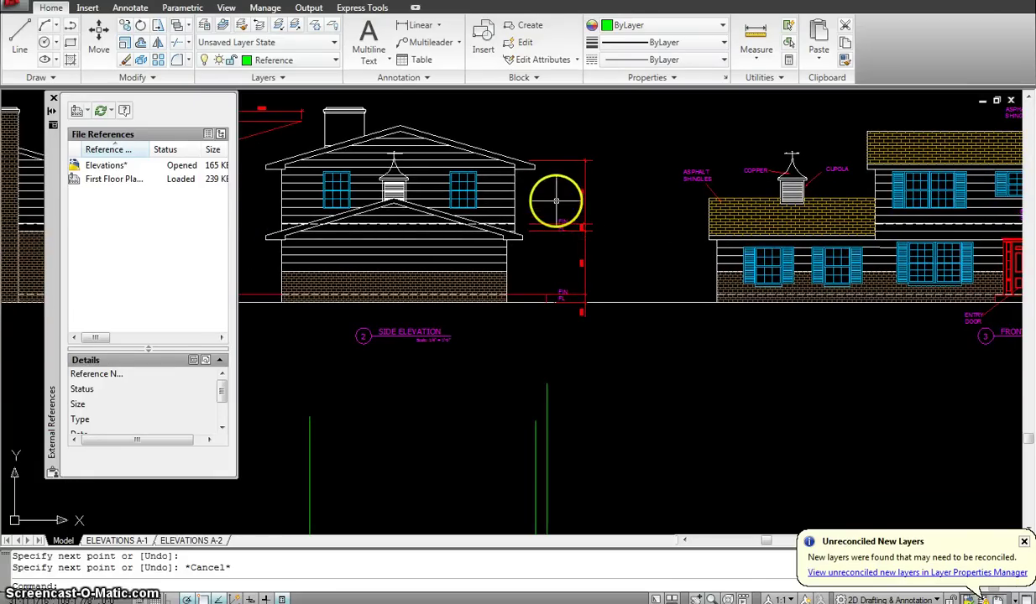
{"action": "left_click", "coordinate": [400, 400]}
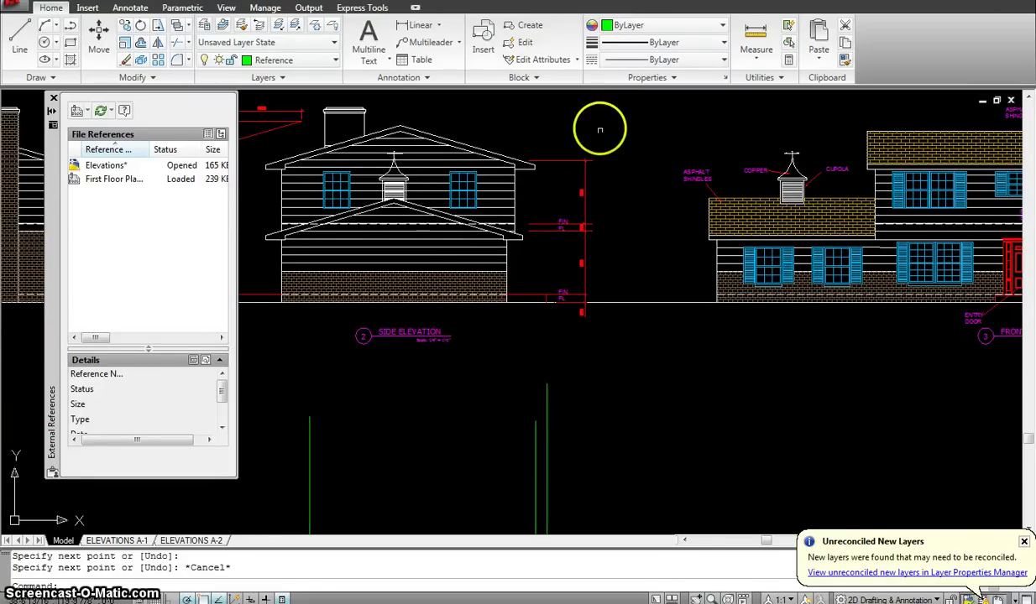
{"action": "scroll", "coordinate": [579, 164], "scroll_direction": "up", "scroll_amount": 6}
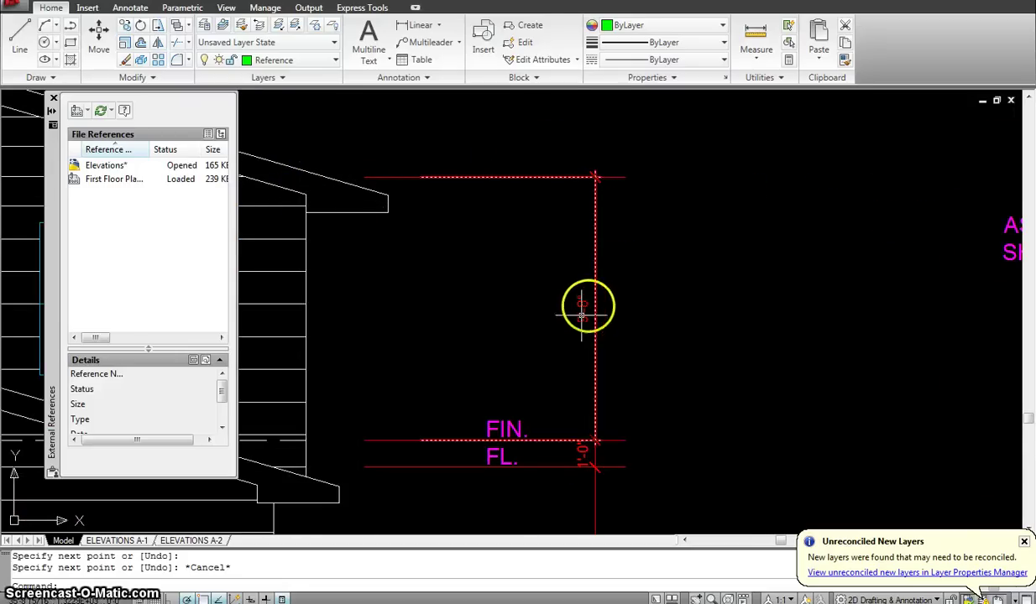
{"action": "scroll", "coordinate": [542, 299], "scroll_direction": "down", "scroll_amount": 2}
{"action": "mouse_move", "coordinate": [542, 299]}
{"action": "middle_mouse_down"}
{"action": "mouse_move", "coordinate": [531, 247]}
{"action": "mouse_move", "coordinate": [541, 241]}
{"action": "middle_mouse_up"}
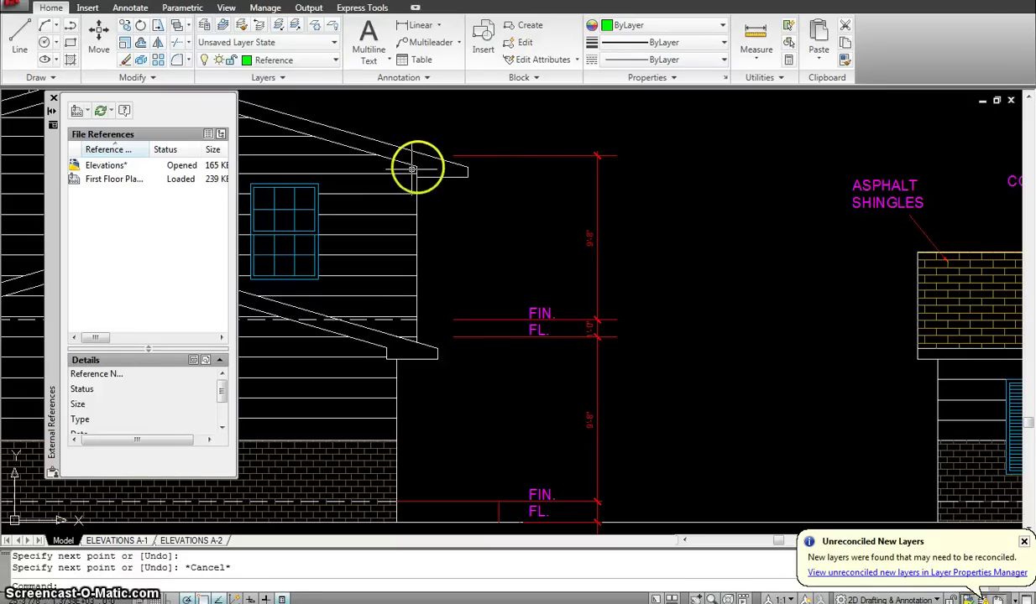
{"action": "scroll", "coordinate": [506, 261], "scroll_direction": "down", "scroll_amount": 2}
{"action": "scroll", "coordinate": [505, 261], "scroll_direction": "down", "scroll_amount": 2}
Step: Make Elevation the current layer for drawing between the guide lines above the floor plan
{"action": "middle_click_drag", "start_coordinate": [555, 295], "coordinate": [663, 195]}
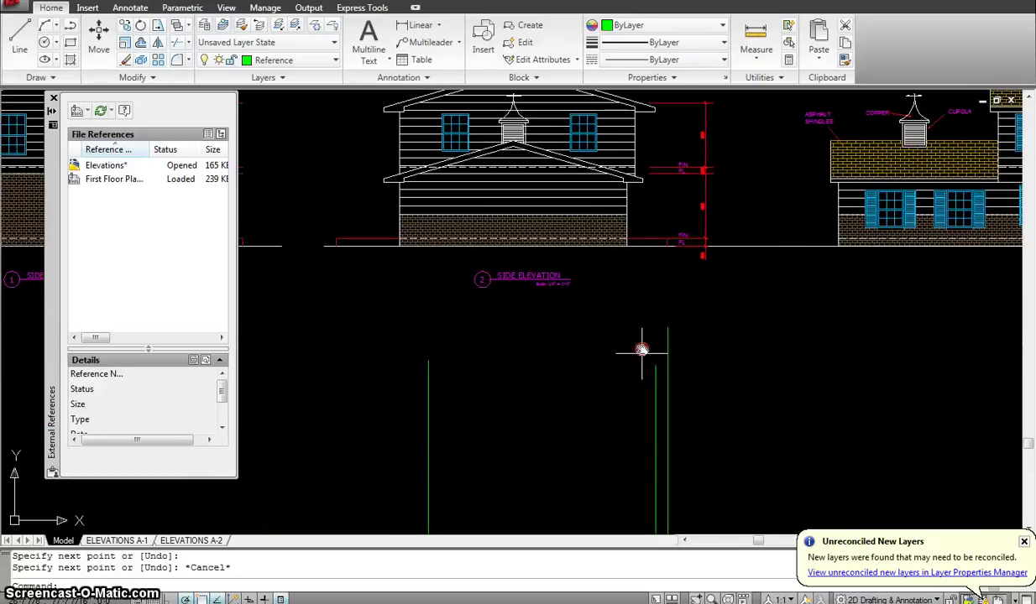
{"action": "middle_click_drag", "start_coordinate": [621, 344], "coordinate": [601, 194]}
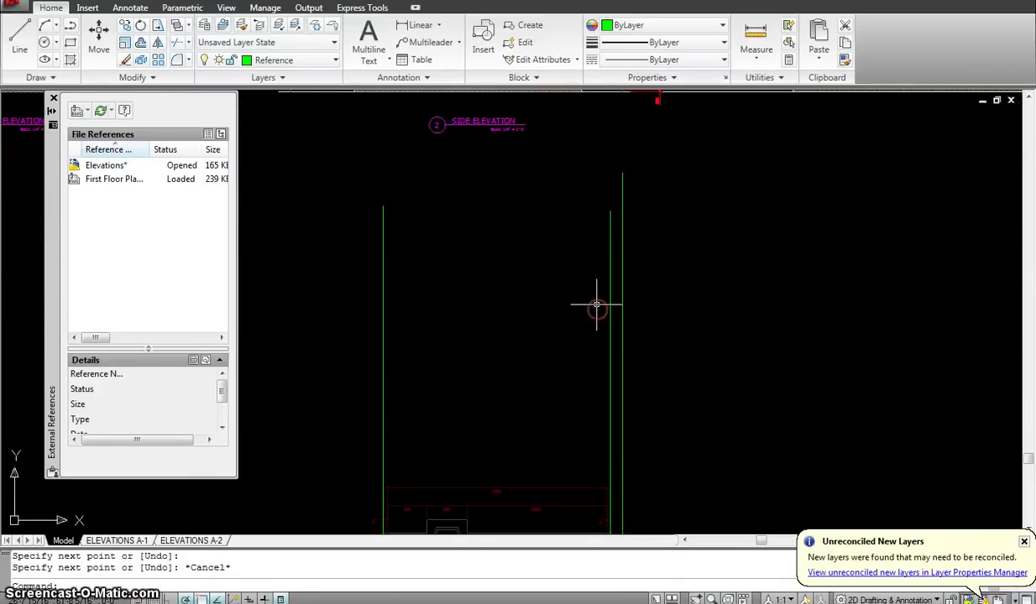
{"action": "left_click", "coordinate": [314, 60]}
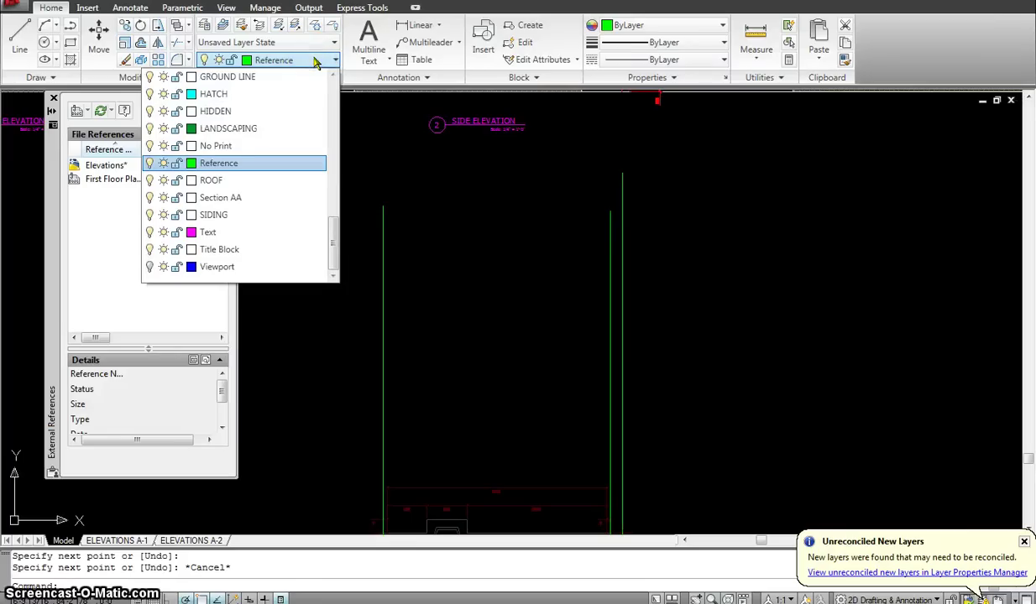
{"action": "left_click_drag", "start_coordinate": [335, 232], "coordinate": [335, 133]}
{"action": "left_click", "coordinate": [261, 199]}
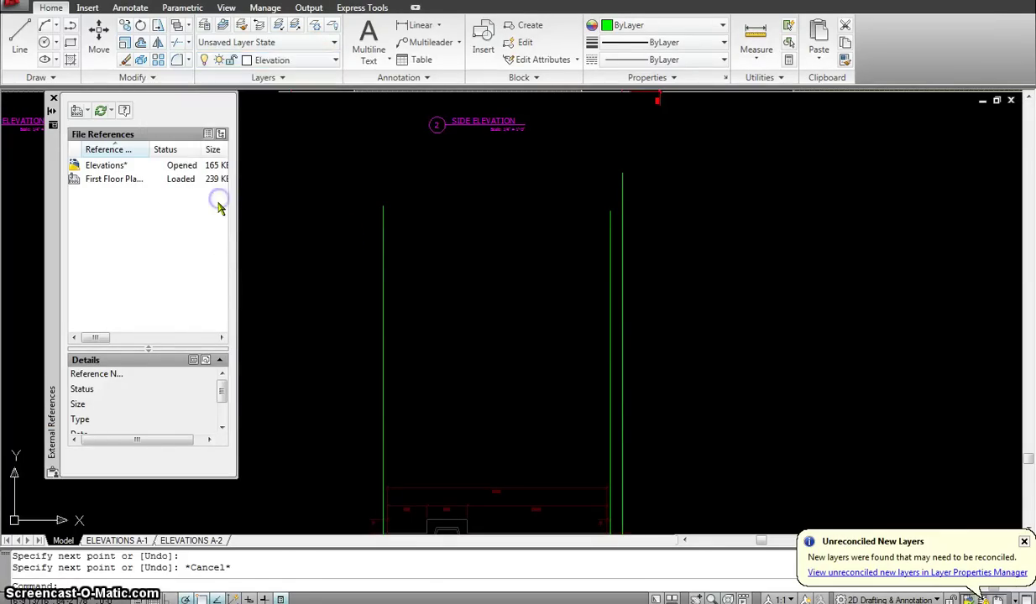
Step: Draw a horizontal ground line just above the floor plan, crossing all three green guide lines and extending past them on both sides
{"action": "type", "text": "l LINE Specify first point:"}
{"action": "key", "text": "Return"}
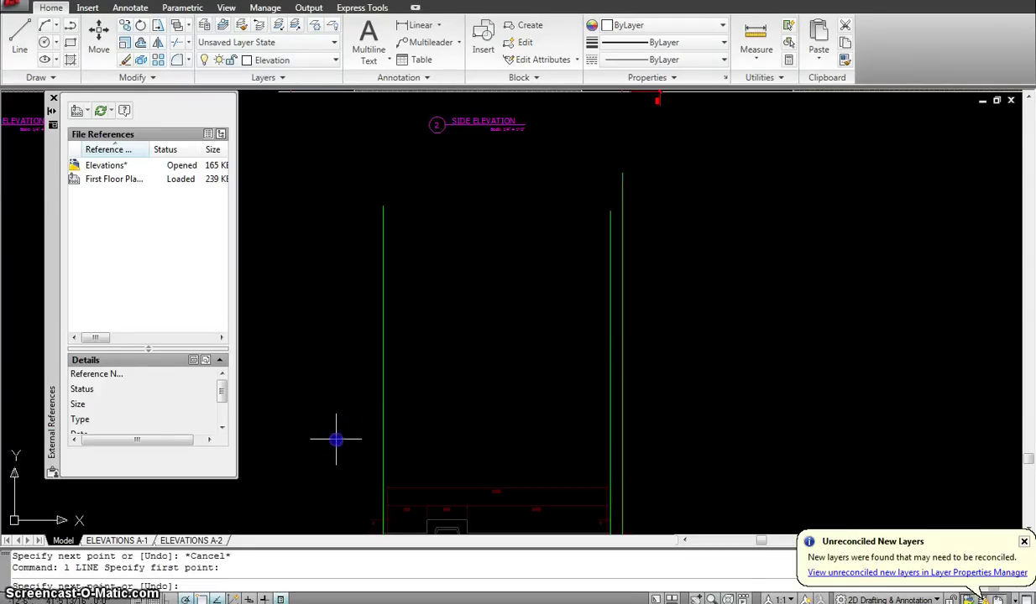
{"action": "left_click", "coordinate": [336, 439]}
{"action": "left_click", "coordinate": [676, 441]}
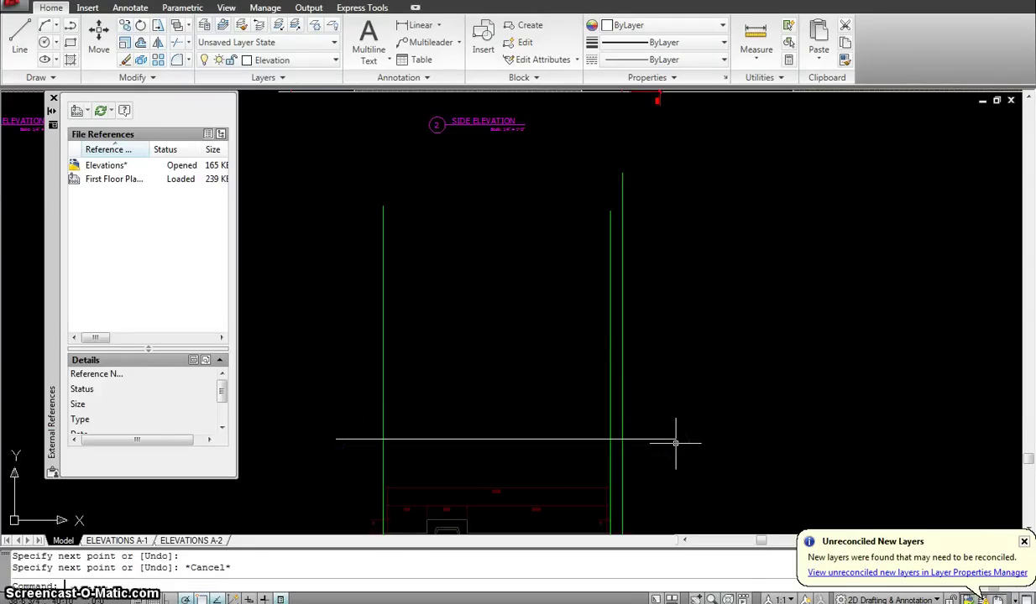
{"action": "key", "text": "Escape"}
{"action": "key", "text": "Escape"}
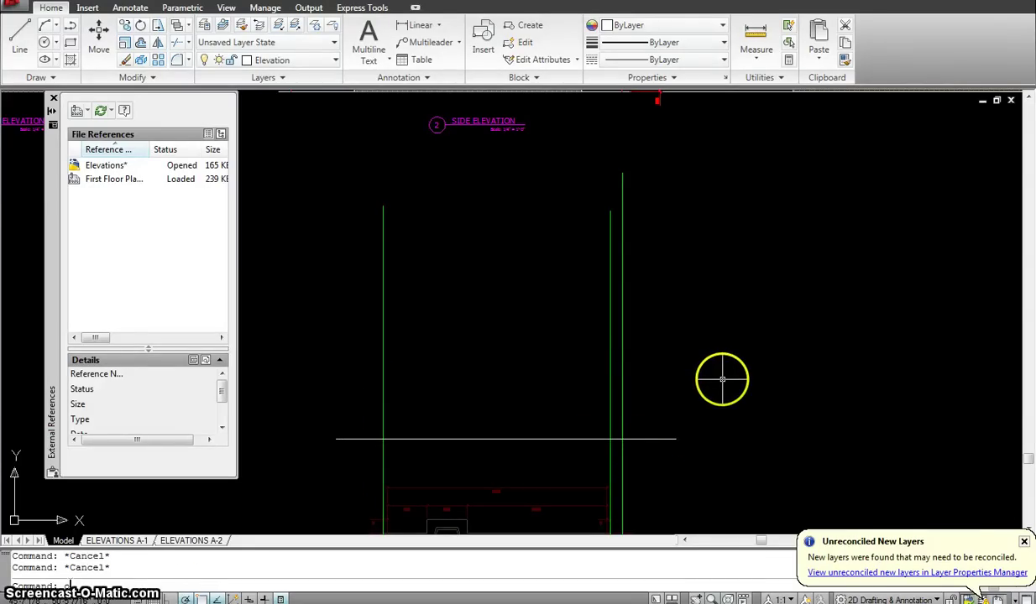
Step: Offset the ground line 1'-2" upward to create the first finished floor line
{"action": "type", "text": "o"}
{"action": "key", "text": "Return"}
{"action": "middle_click_drag", "start_coordinate": [712, 273], "coordinate": [700, 290]}
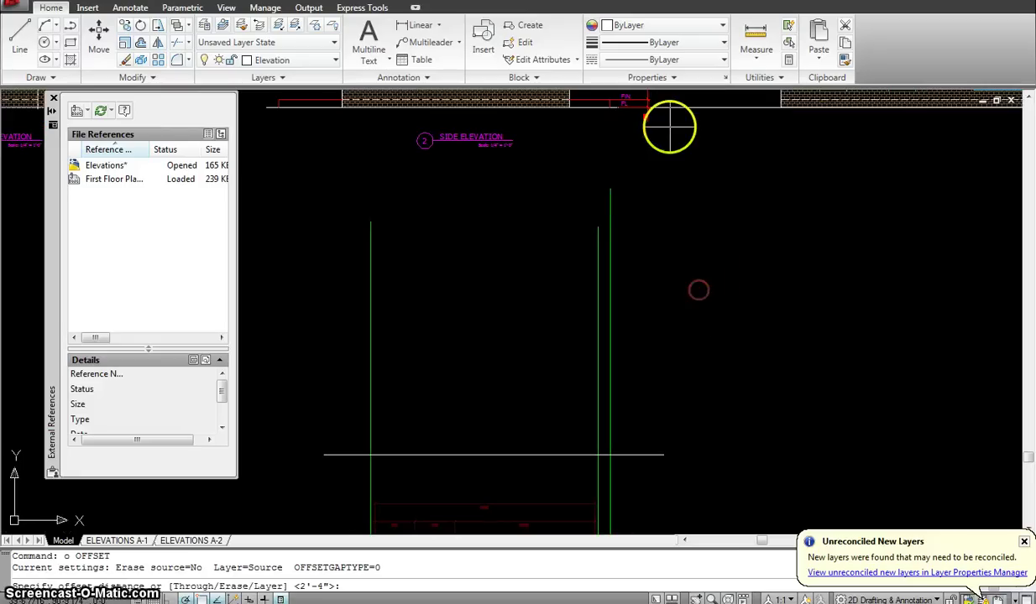
{"action": "type", "text": "1'"}
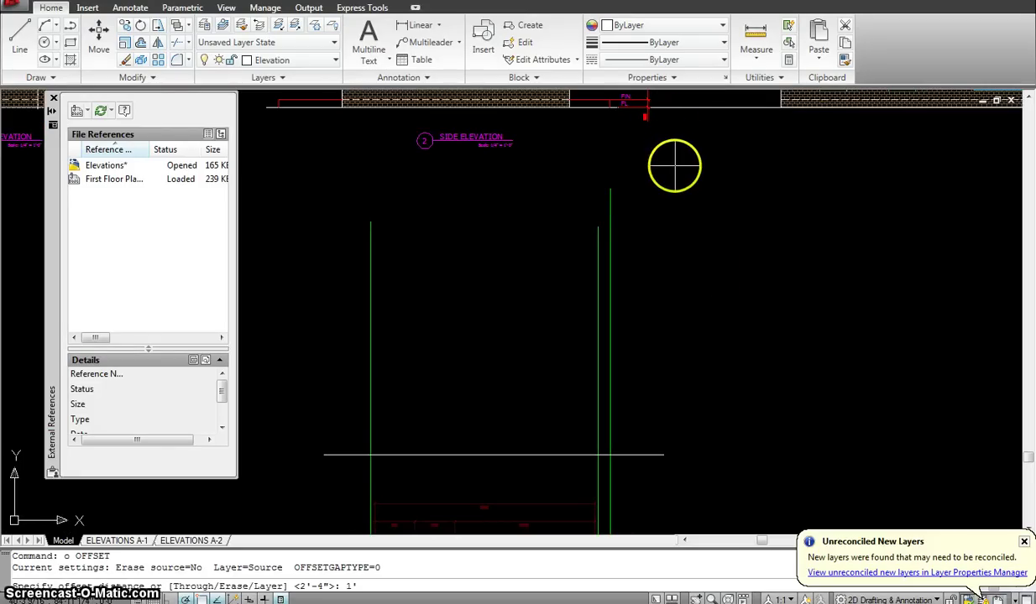
{"action": "type", "text": "2"}
{"action": "key", "text": "Return"}
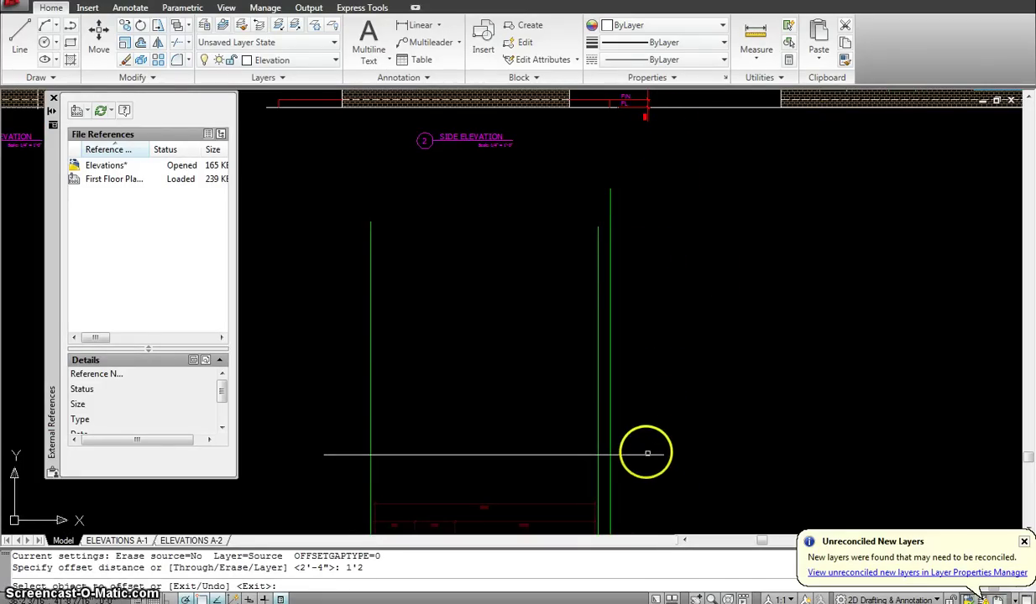
{"action": "left_click", "coordinate": [647, 454]}
{"action": "left_click", "coordinate": [632, 403]}
{"action": "key", "text": "Escape"}
{"action": "key", "text": "Escape"}
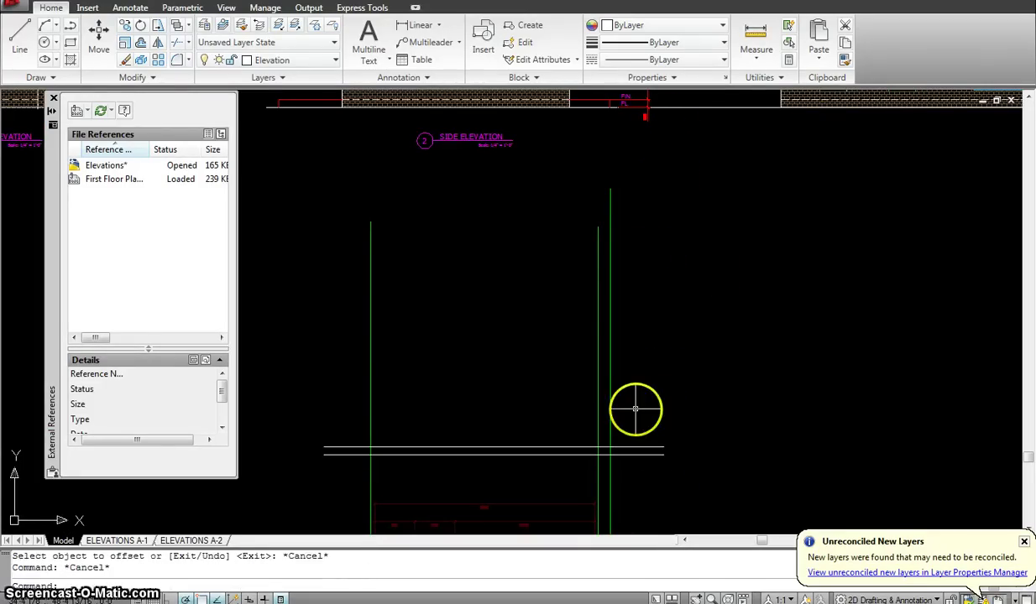
Step: Offset the first finished floor line 9'-8" upward to mark the first floor's wall height
{"action": "type", "text": "o"}
{"action": "key", "text": "Return"}
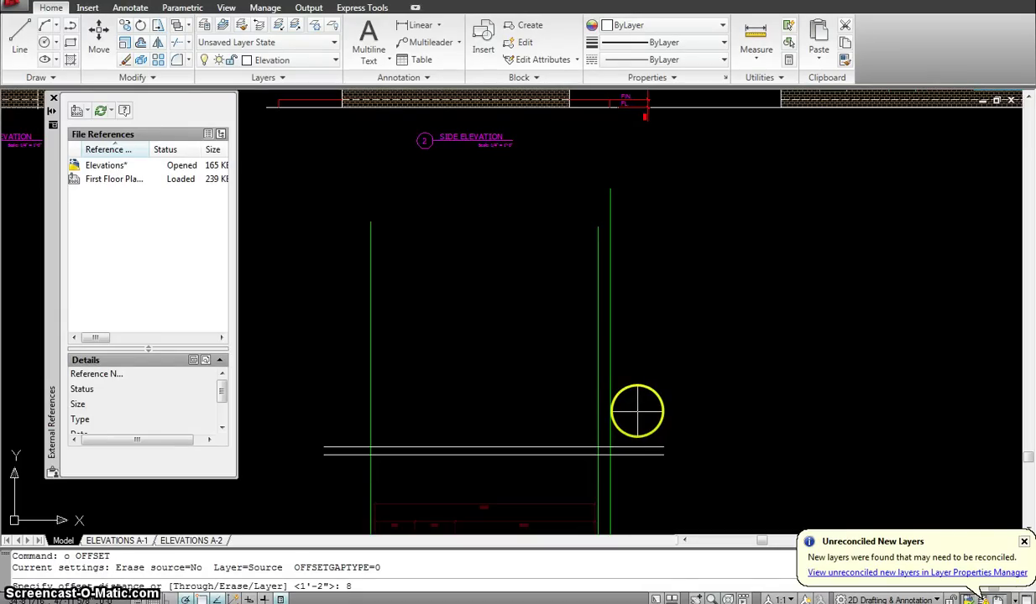
{"action": "type", "text": "8"}
{"action": "key", "text": "BackSpace"}
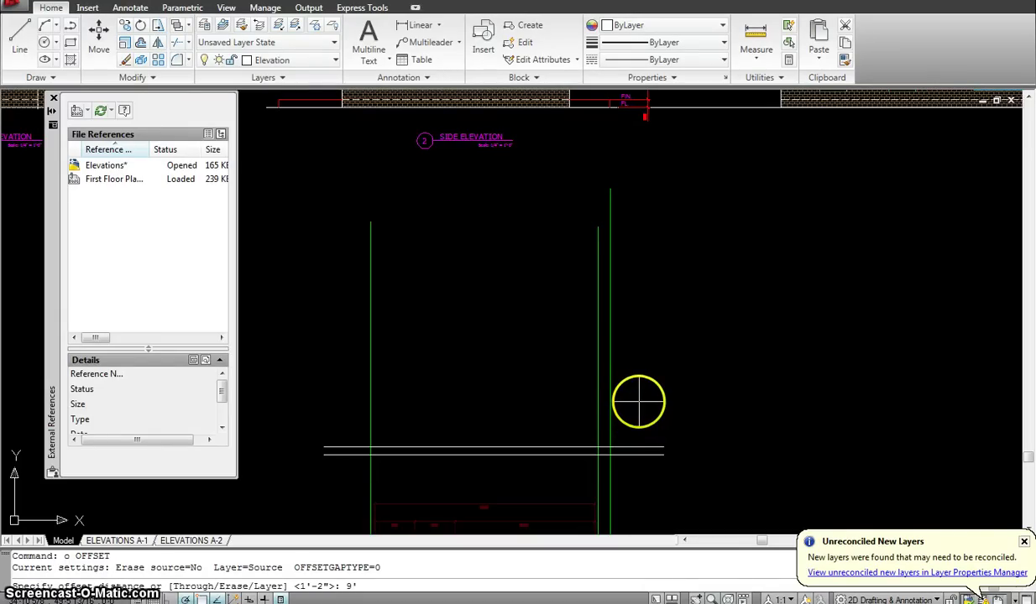
{"action": "key", "text": "Return"}
{"action": "left_click", "coordinate": [645, 442]}
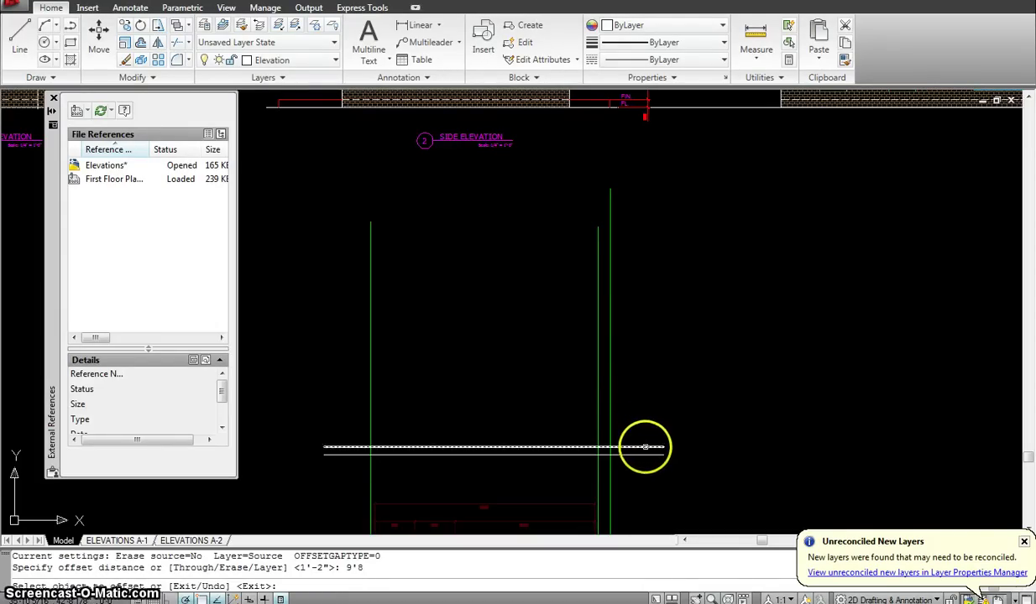
{"action": "left_click", "coordinate": [644, 369]}
{"action": "key", "text": "Escape"}
Step: Offset the first floor's wall height line 1' upward to create the second finished floor line
{"action": "type", "text": "o"}
{"action": "key", "text": "Return"}
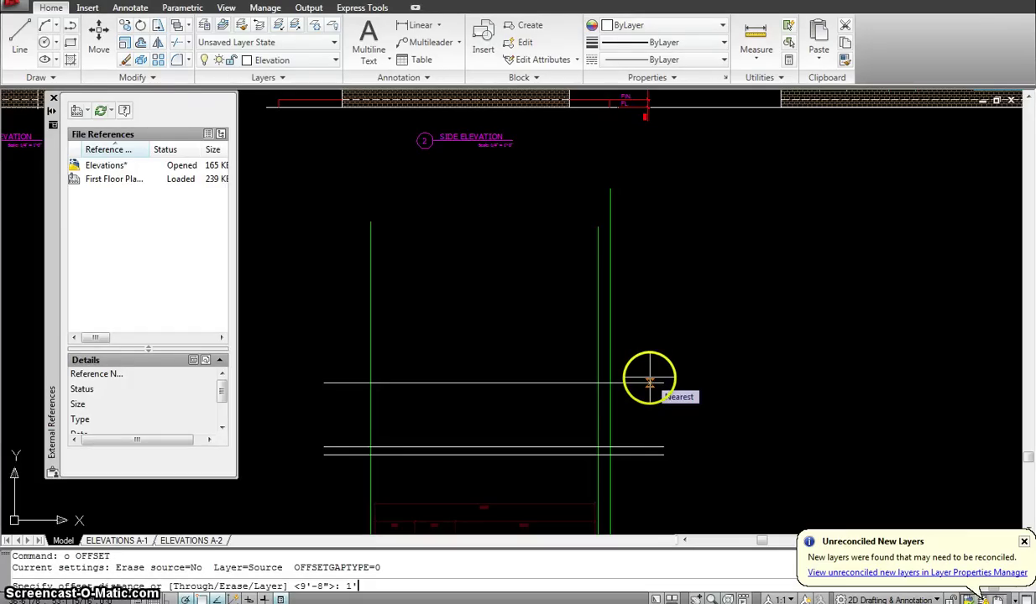
{"action": "type", "text": "1'"}
{"action": "key", "text": "Return"}
{"action": "left_click", "coordinate": [649, 382]}
{"action": "left_click", "coordinate": [643, 348]}
{"action": "key", "text": "Escape"}
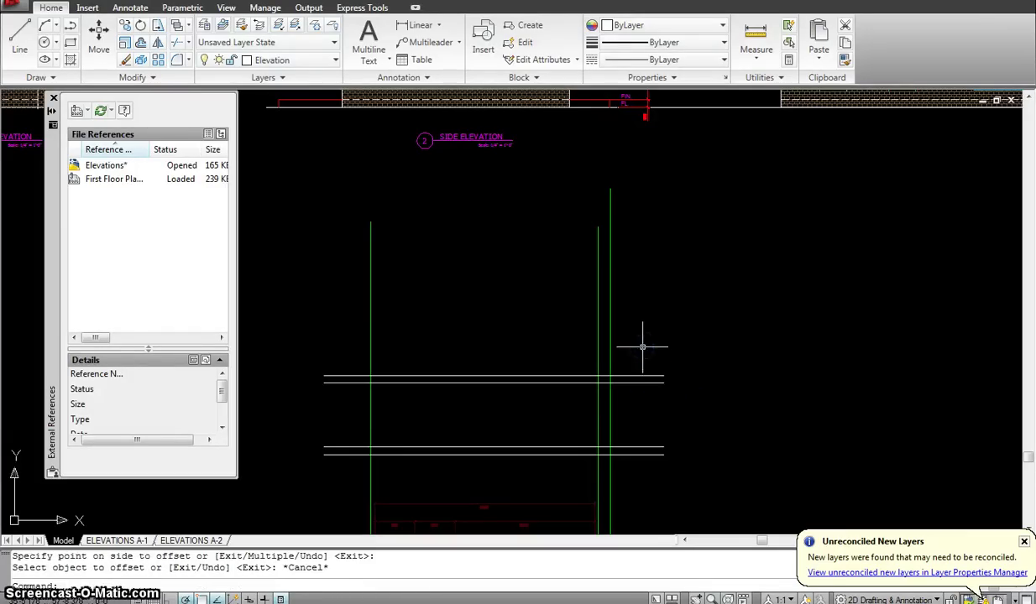
Step: Offset the second finished floor line 9'-8" upward to mark the second floor's wall height
{"action": "type", "text": "o"}
{"action": "key", "text": "Return"}
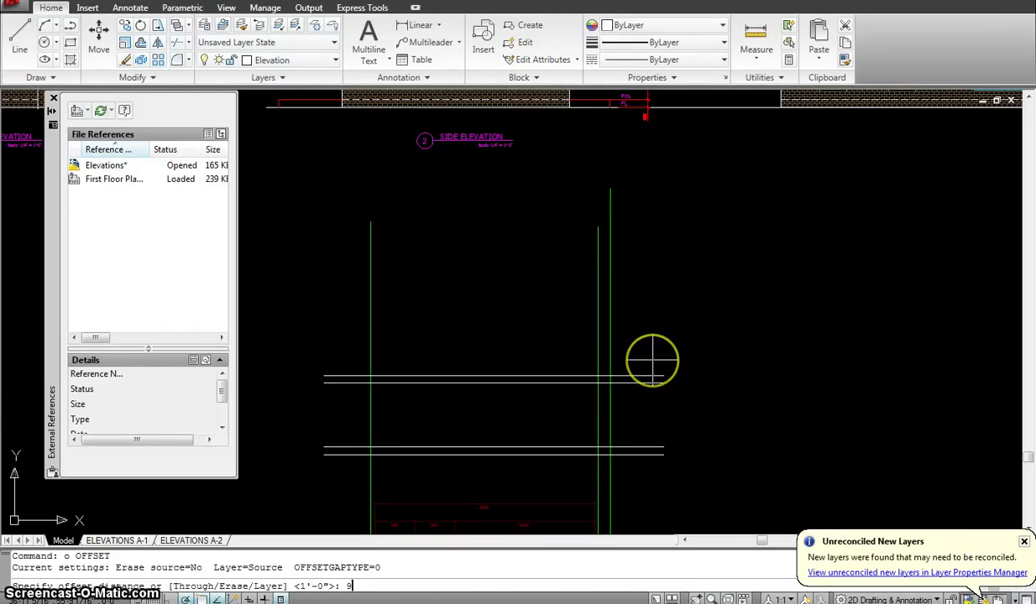
{"action": "type", "text": "9'8"}
{"action": "key", "text": "Return"}
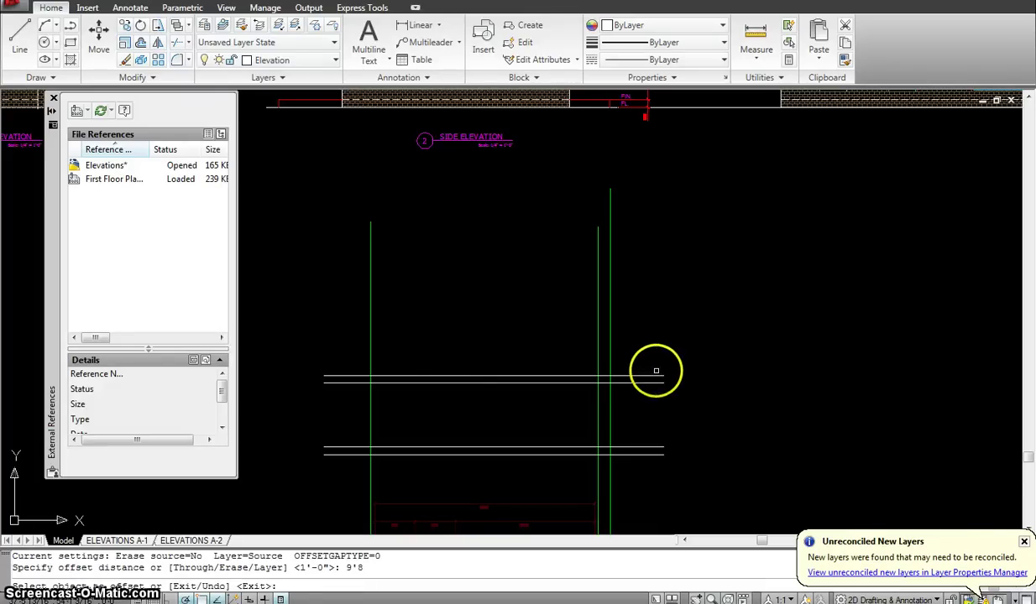
{"action": "left_click", "coordinate": [655, 376]}
{"action": "left_click", "coordinate": [647, 318]}
{"action": "key", "text": "Escape"}
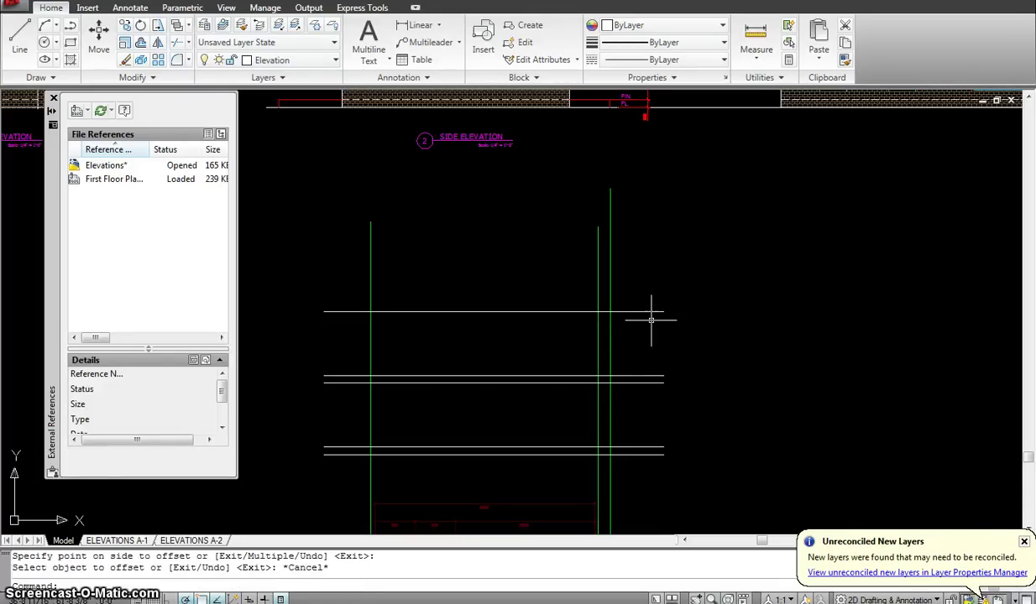
{"action": "scroll", "coordinate": [609, 310], "scroll_direction": "up", "scroll_amount": 3}
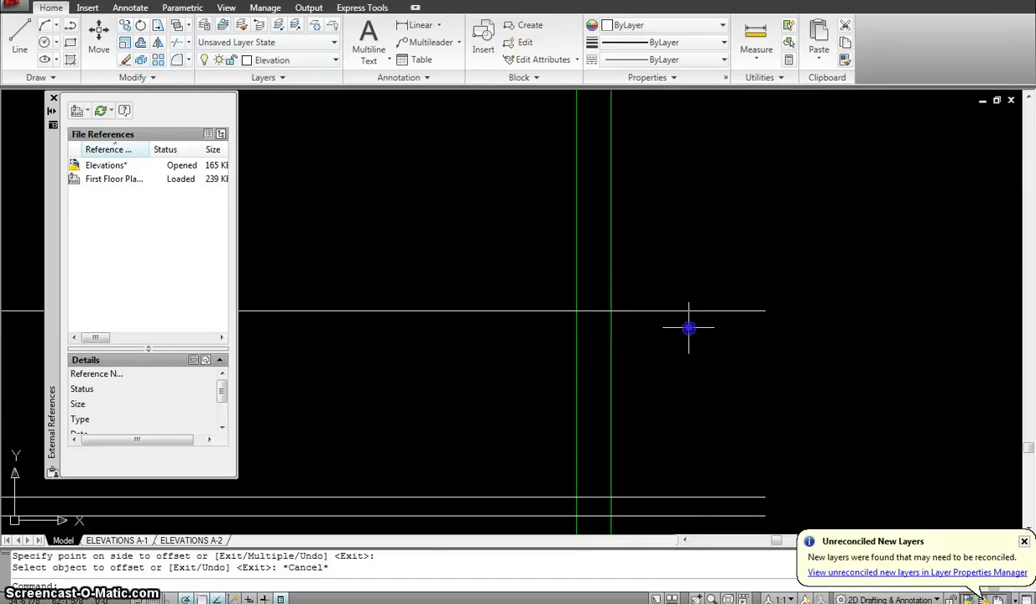
{"action": "left_click", "coordinate": [689, 328]}
{"action": "left_click", "coordinate": [664, 298]}
{"action": "scroll", "coordinate": [704, 370], "scroll_direction": "down", "scroll_amount": 1}
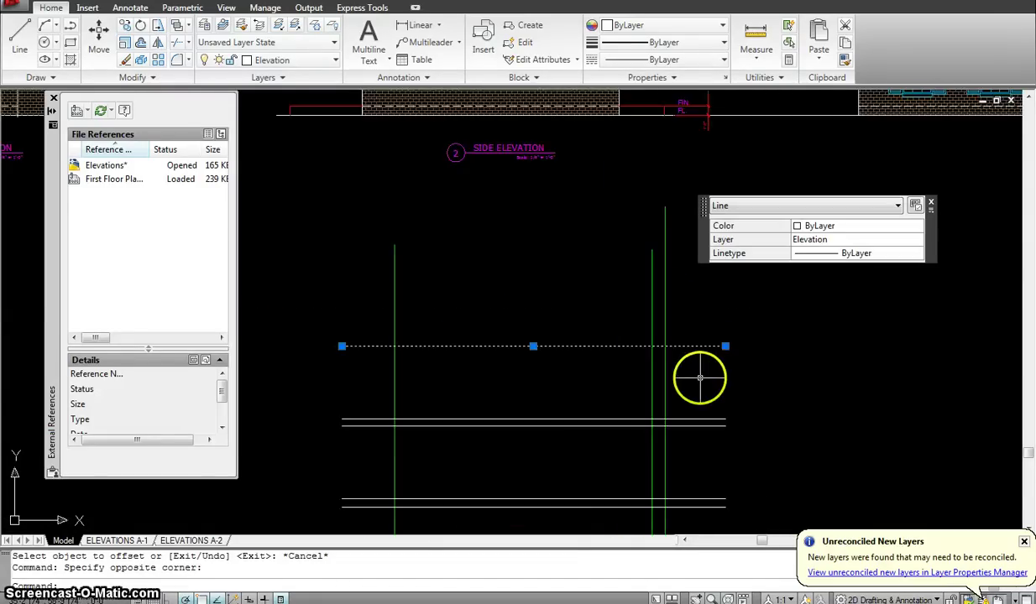
{"action": "middle_click_drag", "start_coordinate": [699, 378], "coordinate": [663, 308]}
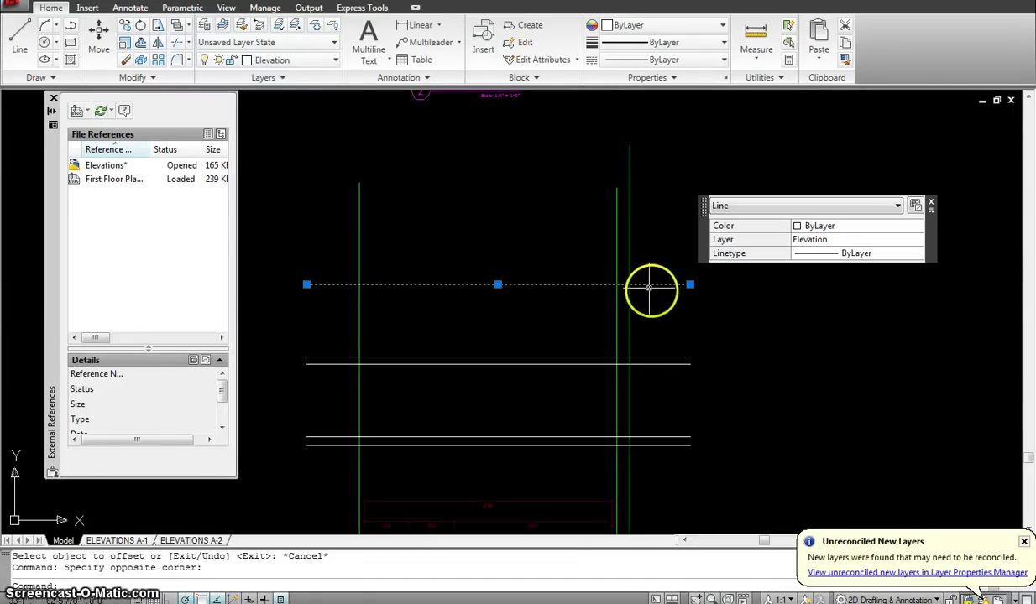
{"action": "scroll", "coordinate": [684, 319], "scroll_direction": "down", "scroll_amount": 2}
{"action": "key", "text": "Escape"}
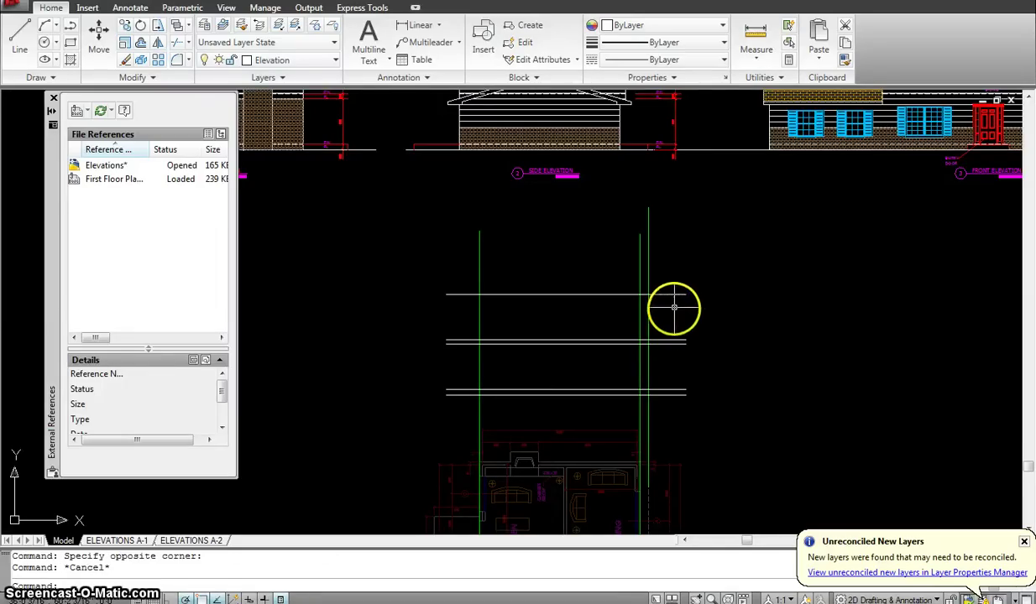
Step: Examine the dimensioned roof pitch triangle beside the chimney on the second side elevation
{"action": "middle_click_drag", "start_coordinate": [672, 303], "coordinate": [673, 309]}
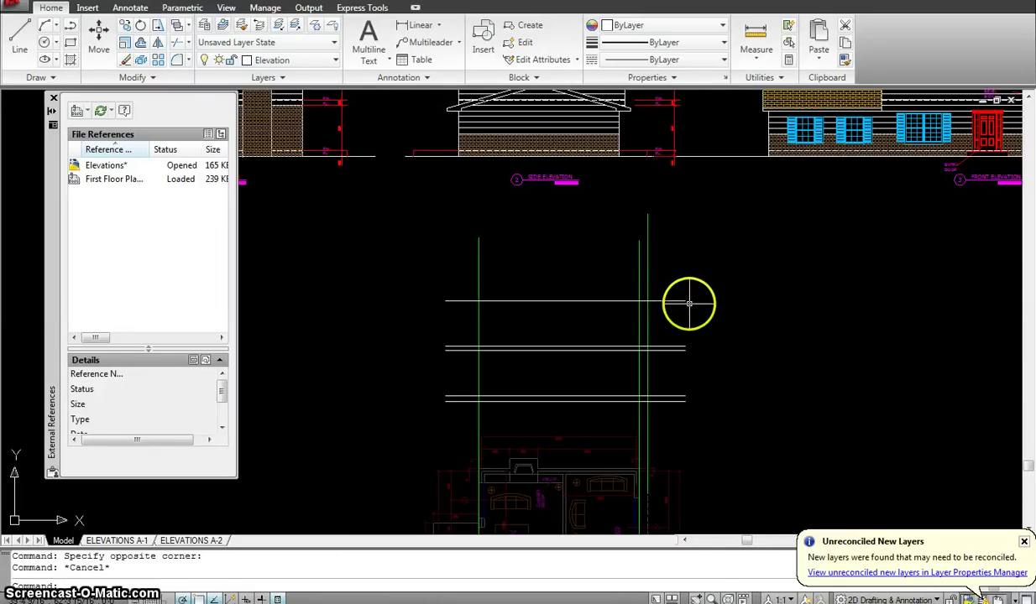
{"action": "middle_click_drag", "start_coordinate": [677, 205], "coordinate": [681, 328]}
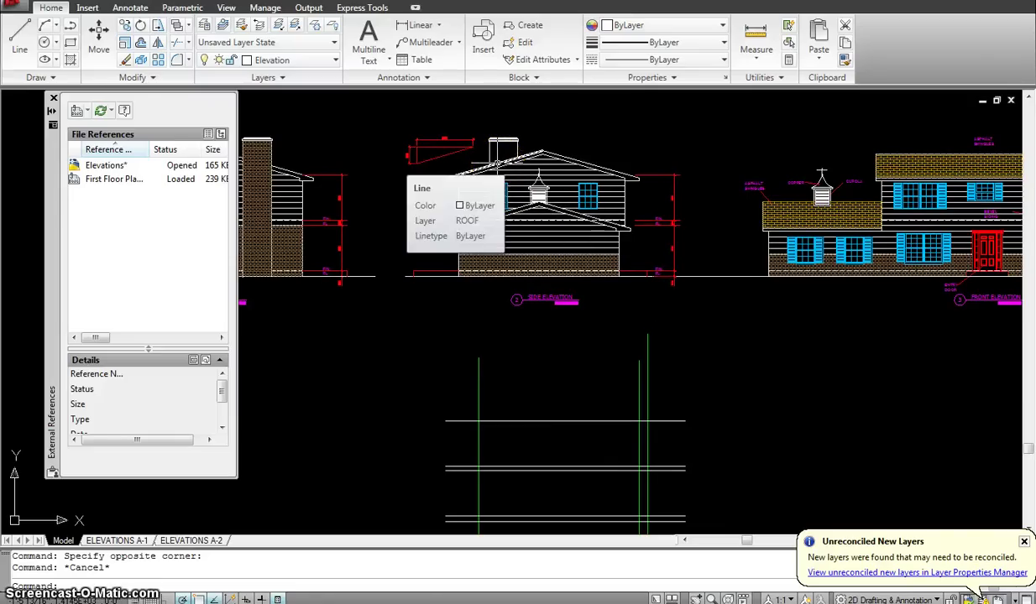
{"action": "scroll", "coordinate": [405, 136], "scroll_direction": "up", "scroll_amount": 5}
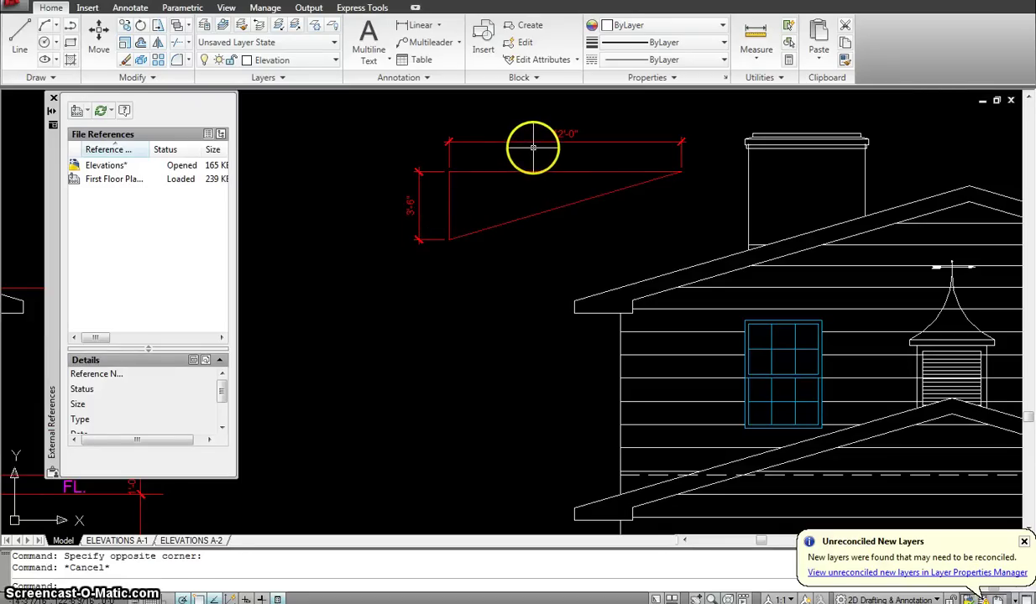
Step: Draw a 3'6" vertical line in the empty area beside the new elevation's left wall guide as the roof pitch triangle's rise
{"action": "scroll", "coordinate": [550, 194], "scroll_direction": "down", "scroll_amount": 5}
{"action": "scroll", "coordinate": [543, 249], "scroll_direction": "up", "scroll_amount": 2}
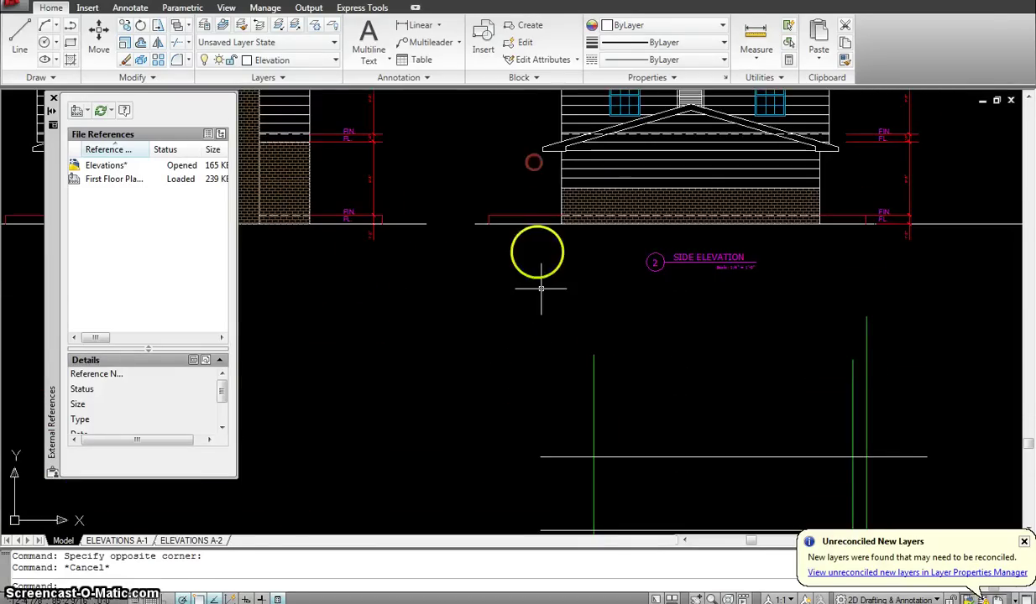
{"action": "mouse_move", "coordinate": [542, 288]}
{"action": "middle_mouse_down"}
{"action": "mouse_move", "coordinate": [527, 192]}
{"action": "mouse_move", "coordinate": [531, 260]}
{"action": "middle_mouse_up"}
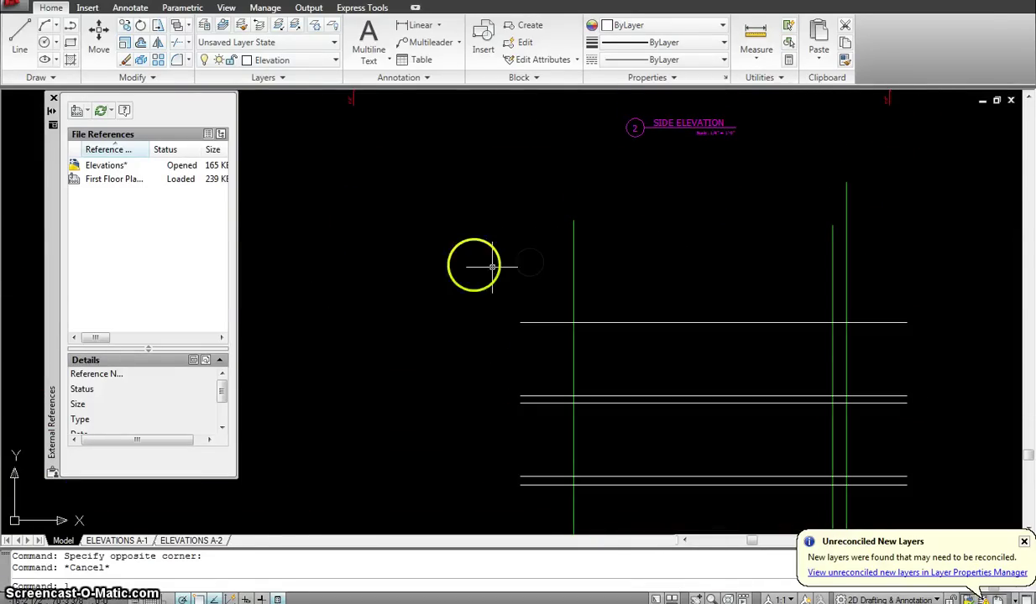
{"action": "key", "text": "Return"}
{"action": "left_click", "coordinate": [378, 267]}
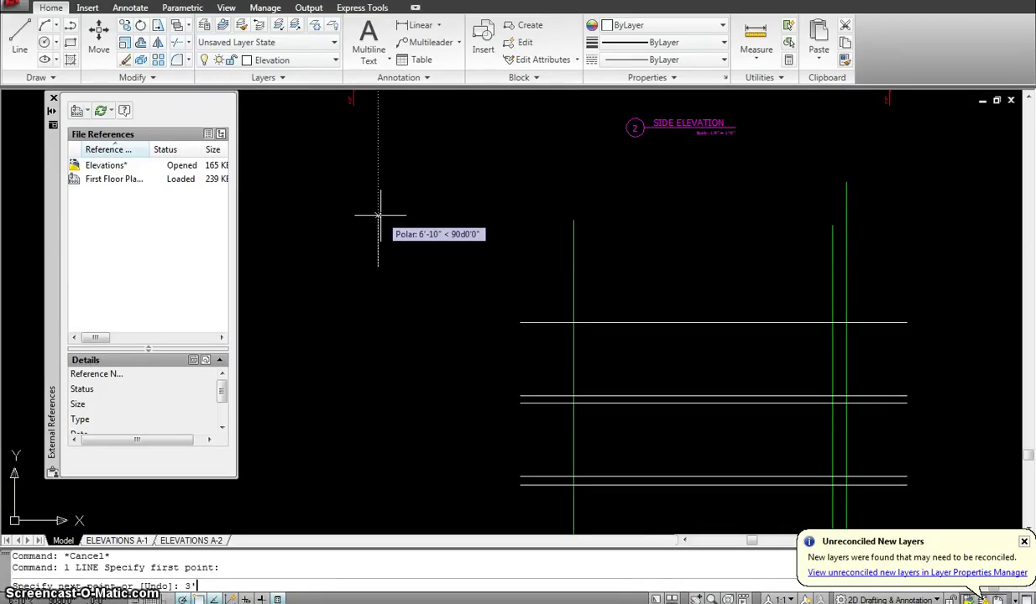
{"action": "key", "text": "Return"}
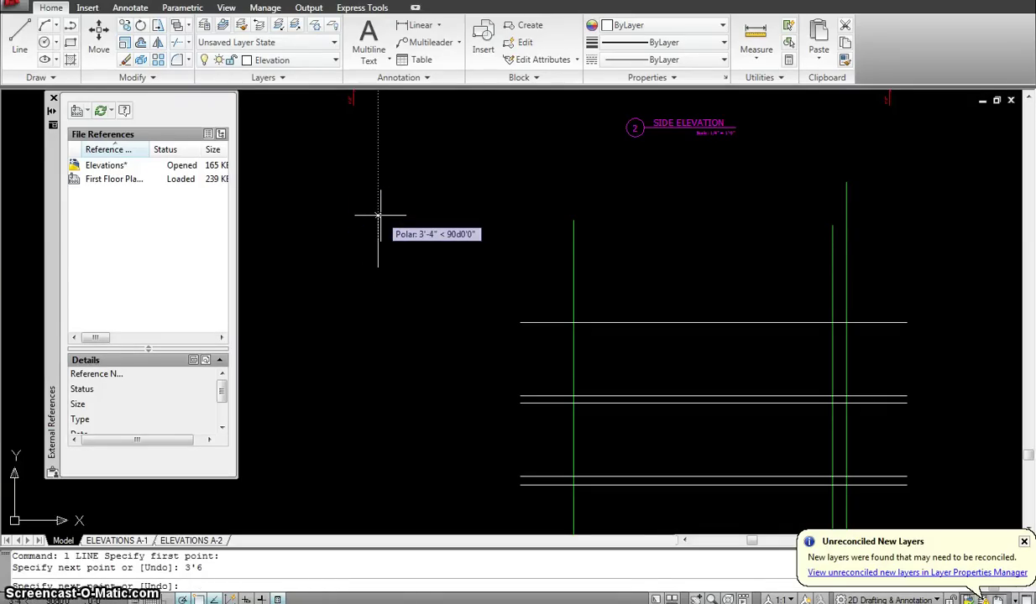
{"action": "left_click", "coordinate": [457, 242]}
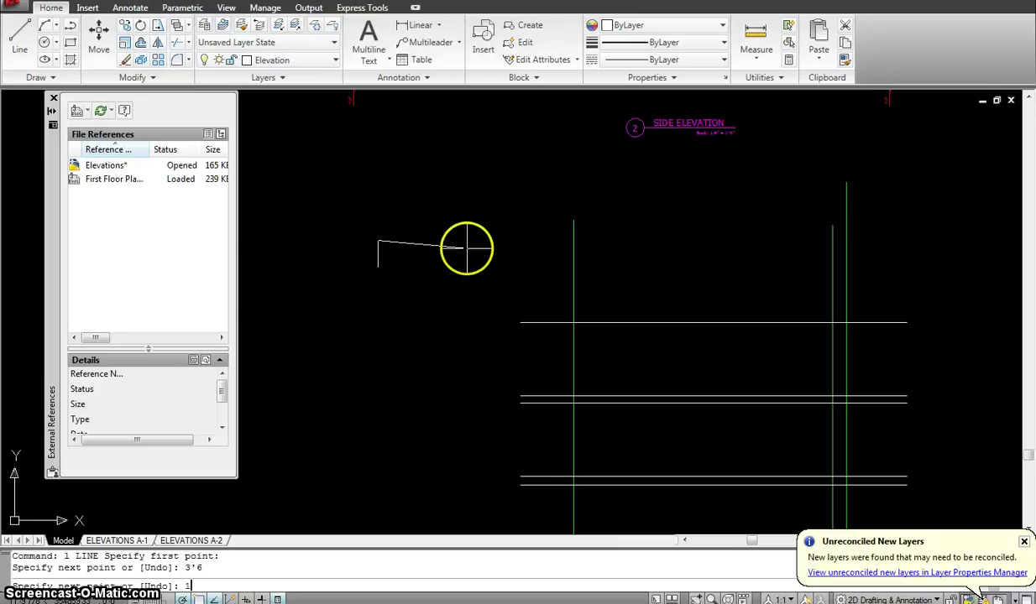
{"action": "key", "text": "Return"}
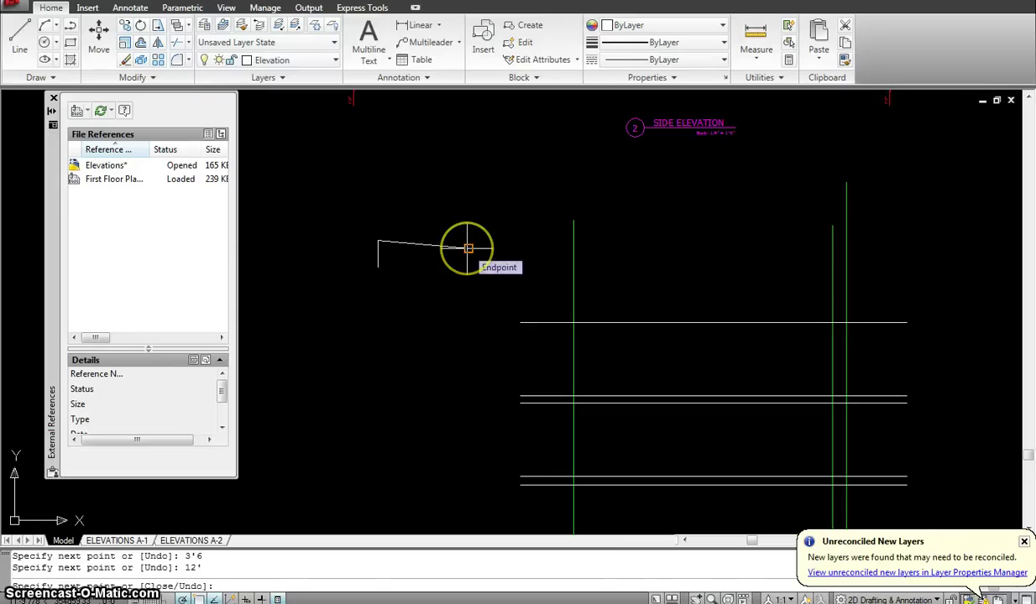
{"action": "key", "text": "ctrl+z"}
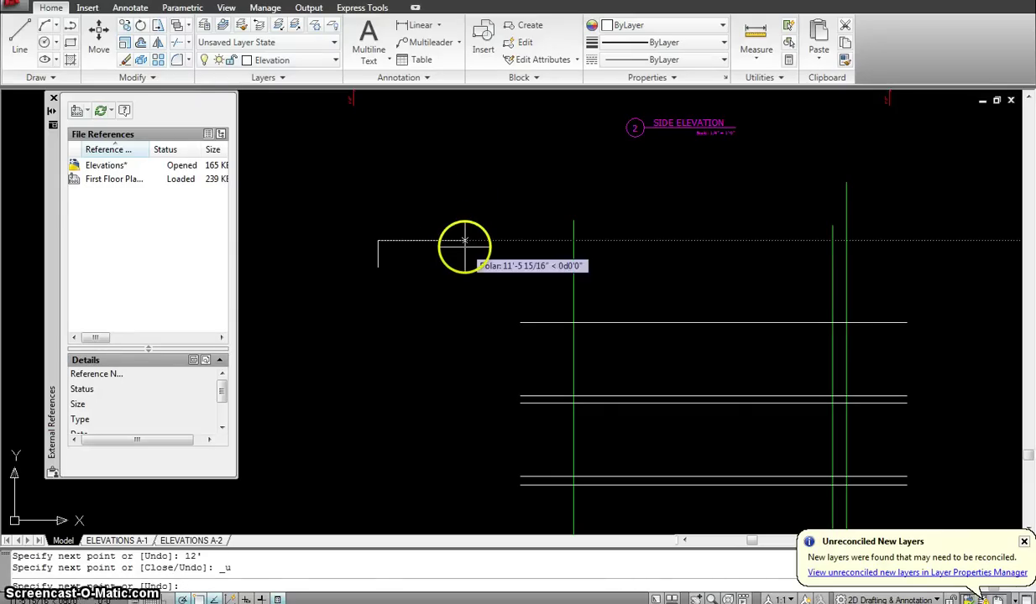
Step: Draw the pitch triangle's 12' horizontal leg from the rise's upper end and close the triangle with a sloping line
{"action": "type", "text": "12'"}
{"action": "key", "text": "Return"}
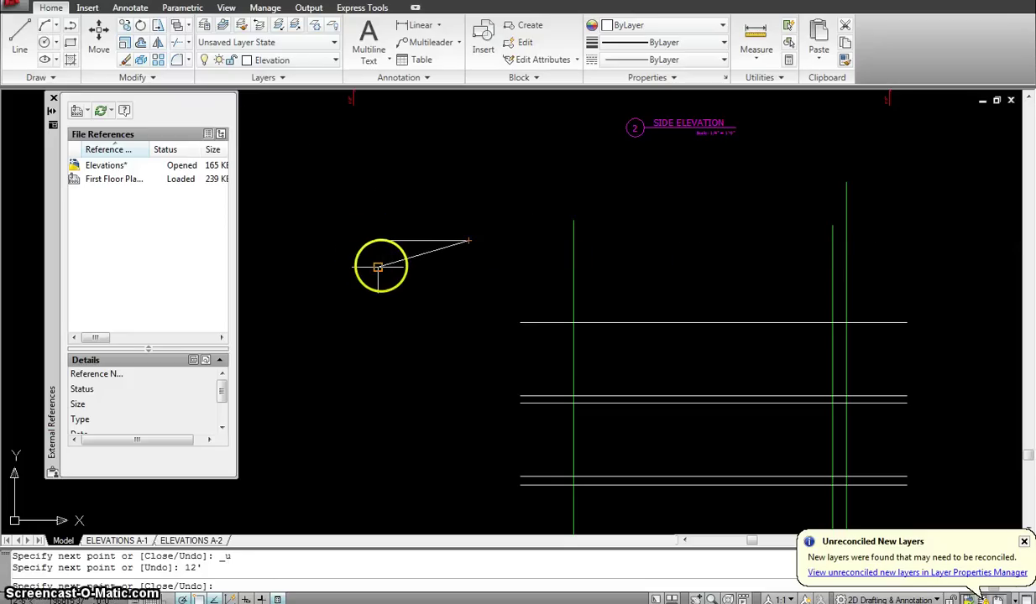
{"action": "key", "text": "Escape"}
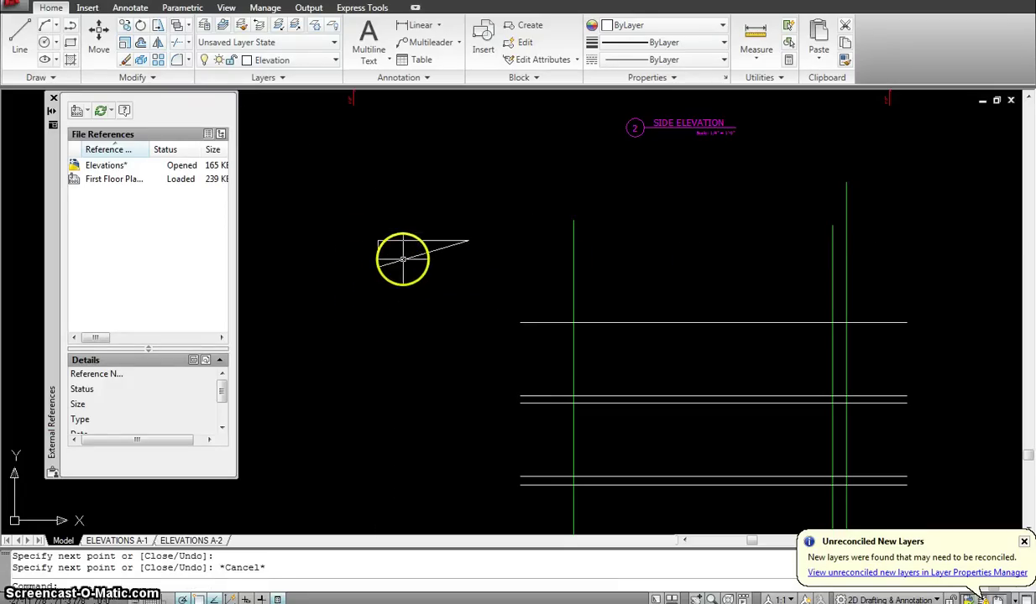
{"action": "left_click", "coordinate": [403, 258]}
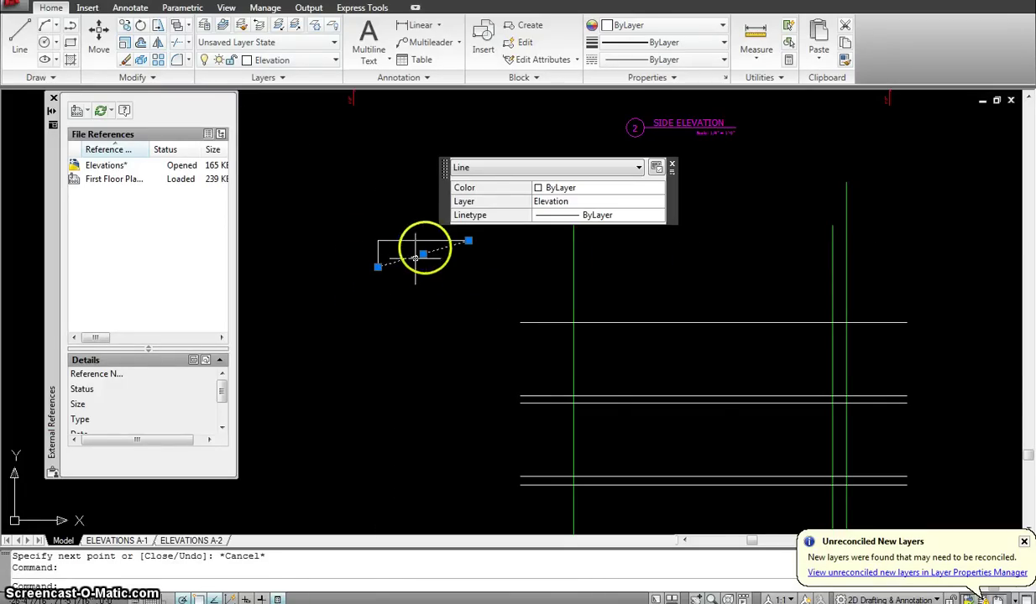
{"action": "scroll", "coordinate": [423, 245], "scroll_direction": "up", "scroll_amount": 3}
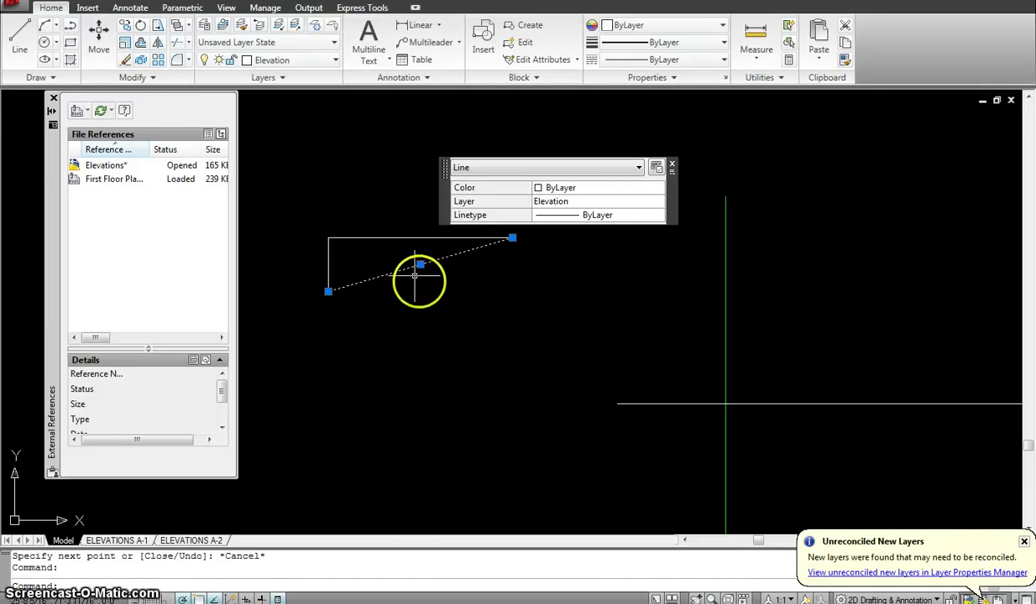
{"action": "scroll", "coordinate": [442, 302], "scroll_direction": "down", "scroll_amount": 2}
{"action": "scroll", "coordinate": [463, 319], "scroll_direction": "down", "scroll_amount": 2}
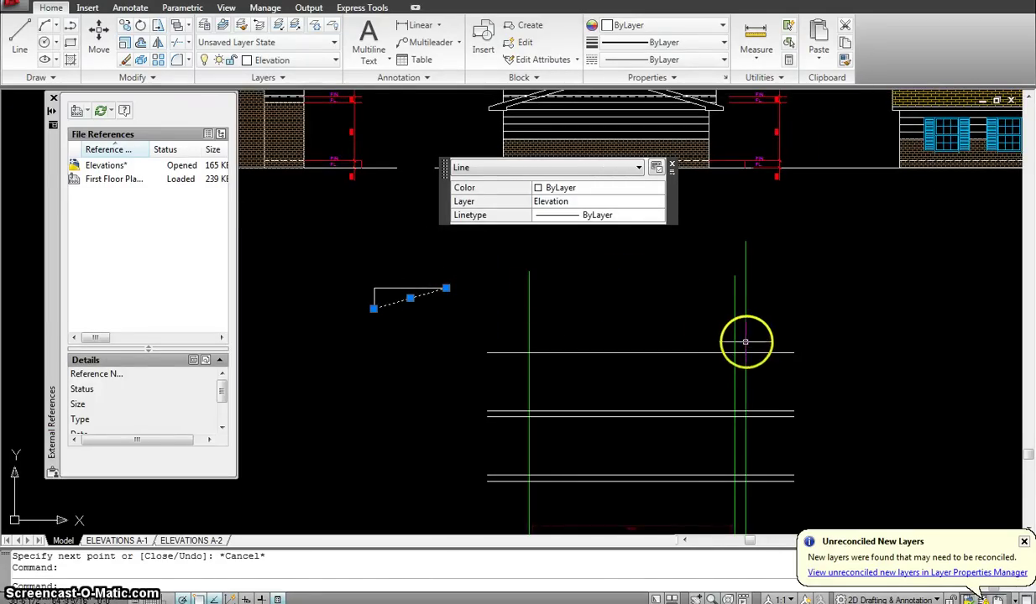
{"action": "mouse_move", "coordinate": [745, 352]}
{"action": "middle_mouse_down"}
{"action": "mouse_move", "coordinate": [587, 303]}
{"action": "mouse_move", "coordinate": [541, 312]}
{"action": "mouse_move", "coordinate": [404, 259]}
{"action": "mouse_move", "coordinate": [520, 289]}
{"action": "middle_mouse_up"}
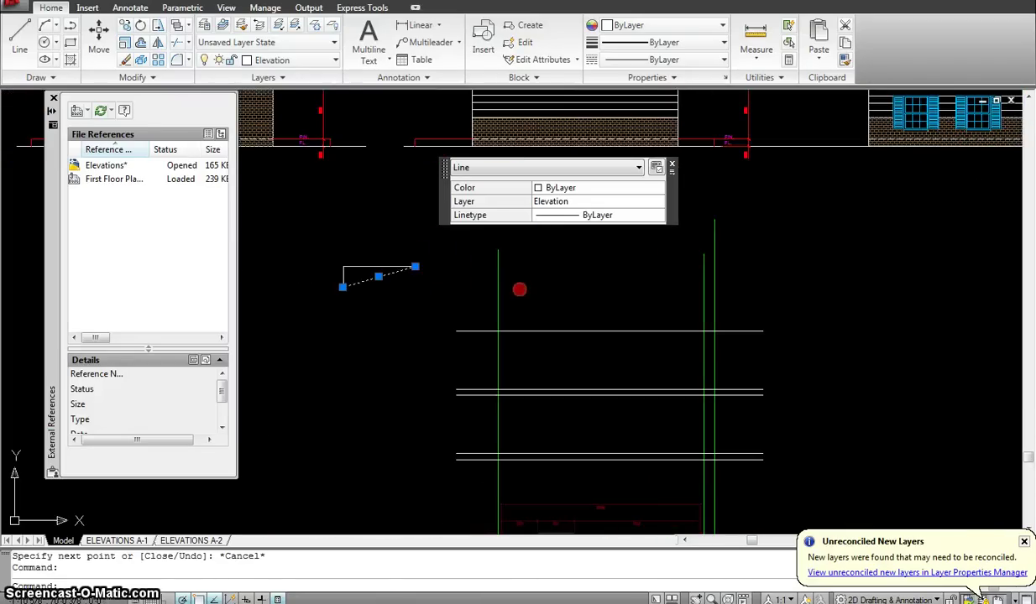
{"action": "key", "text": "Escape"}
{"action": "type", "text": "co"}
{"action": "key", "text": "Return"}
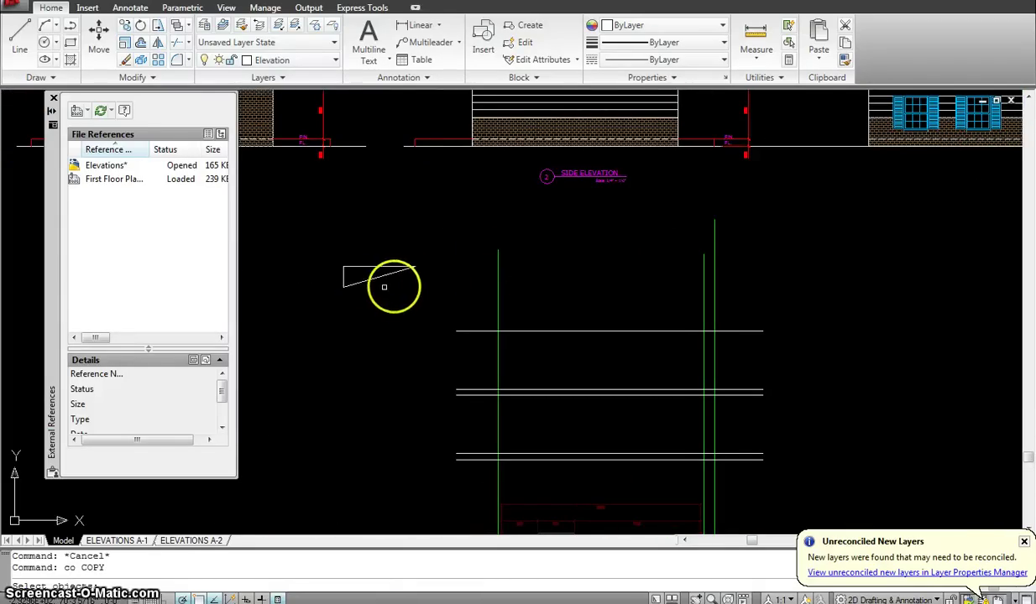
{"action": "left_click", "coordinate": [347, 310]}
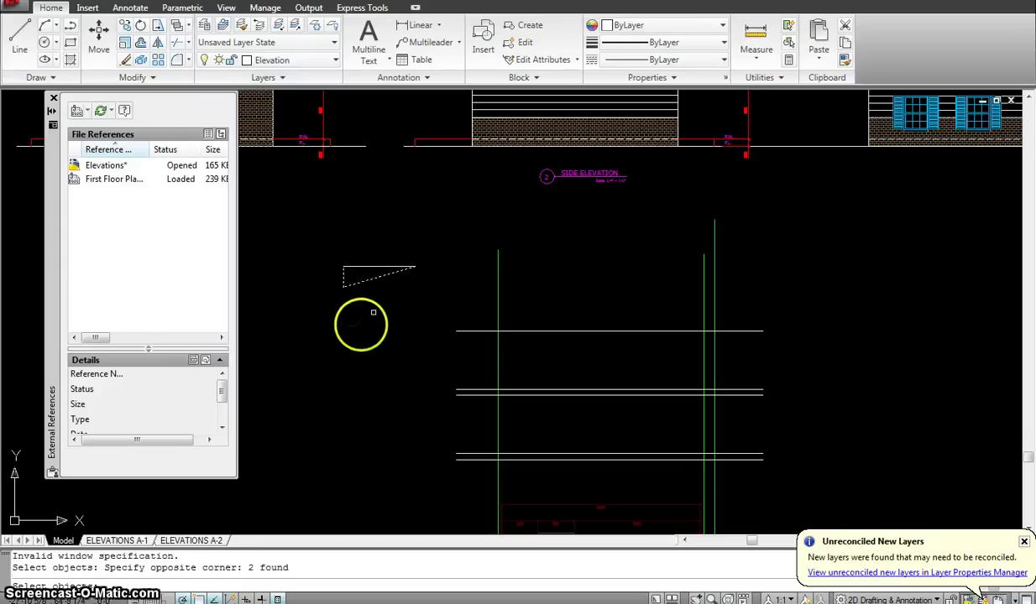
{"action": "key", "text": "Escape"}
Step: Copy only the pitch triangle's sloping line to the empty area on the far side of the wall guides
{"action": "key", "text": "Return"}
{"action": "left_click", "coordinate": [375, 284]}
{"action": "left_click", "coordinate": [354, 262]}
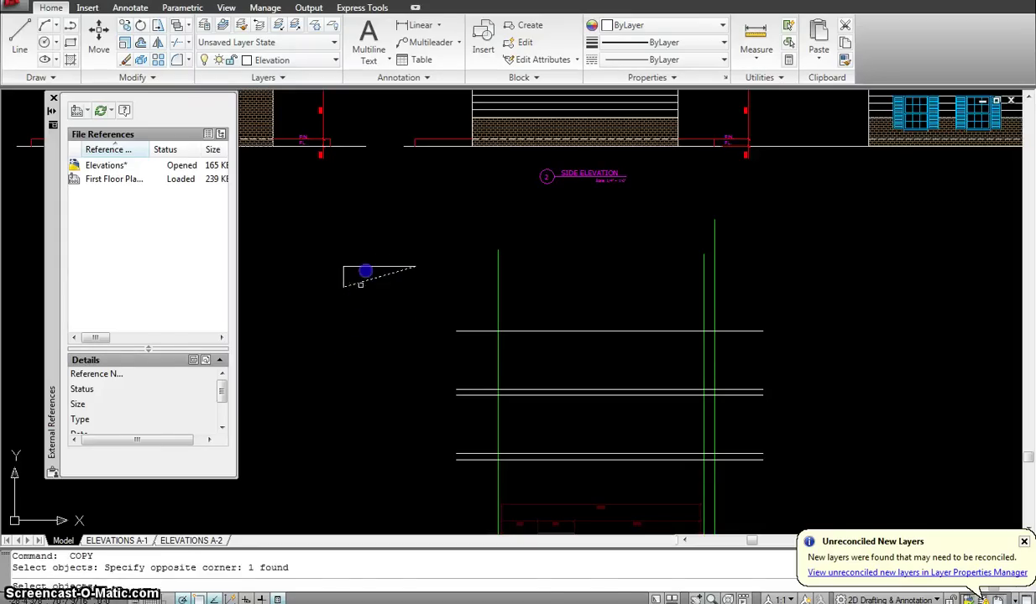
{"action": "key", "text": "Return"}
{"action": "left_click", "coordinate": [367, 326]}
{"action": "left_click", "coordinate": [785, 281]}
{"action": "key", "text": "Escape"}
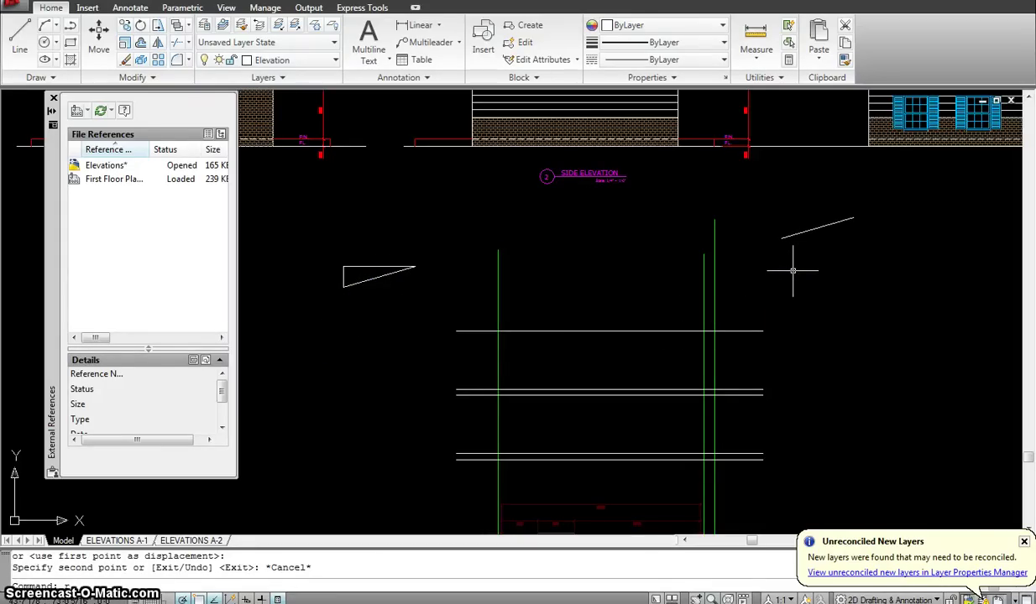
{"action": "key", "text": "Escape"}
{"action": "key", "text": "Escape"}
Step: Mirror the copied sloping line about a vertical axis through its lower endpoint and erase the source line
{"action": "left_click", "coordinate": [869, 255]}
{"action": "left_click", "coordinate": [821, 209]}
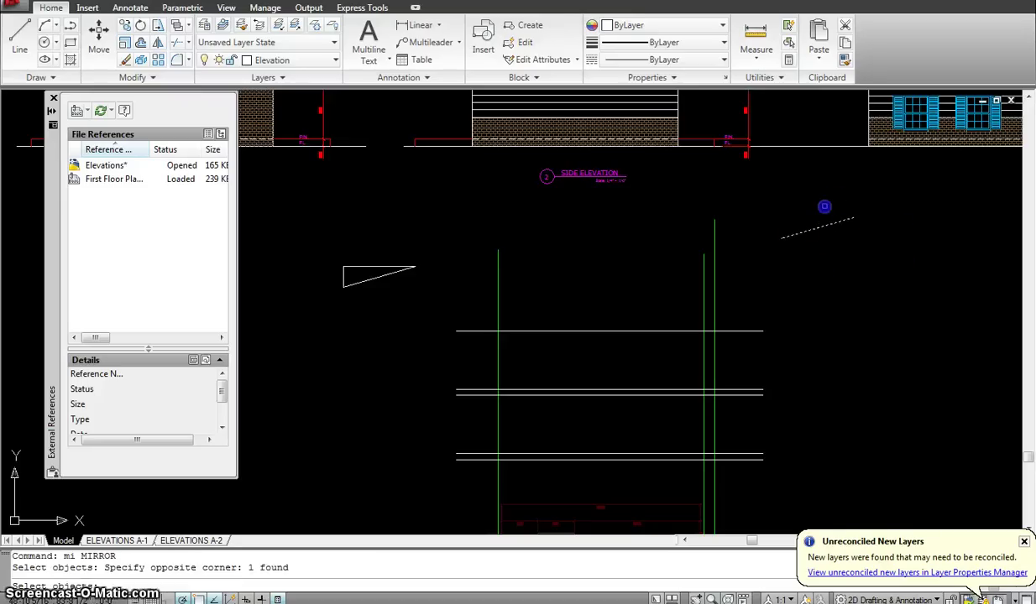
{"action": "key", "text": "Return"}
{"action": "left_click", "coordinate": [781, 239]}
{"action": "left_click", "coordinate": [779, 189]}
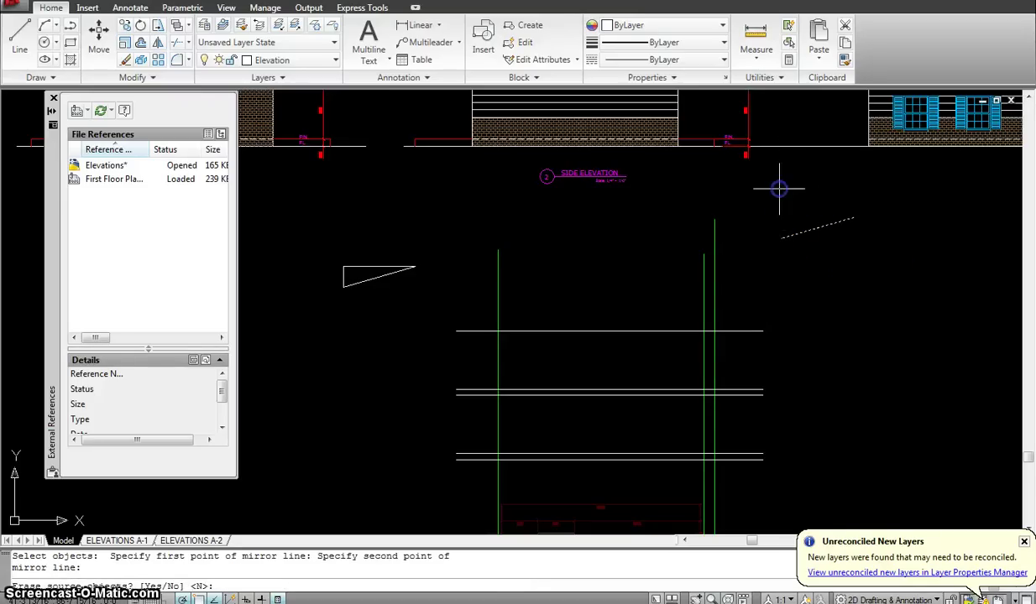
{"action": "type", "text": "y"}
{"action": "key", "text": "Return"}
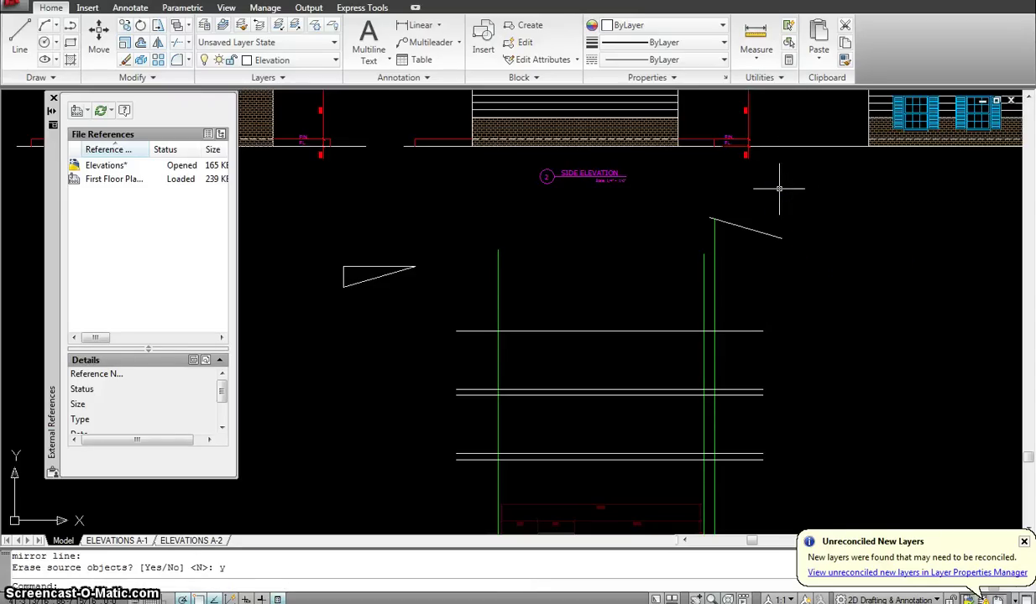
Step: Move the mirrored slope by its lower endpoint to where the outermost right guide crosses the second floor's wall height line
{"action": "left_click", "coordinate": [787, 229]}
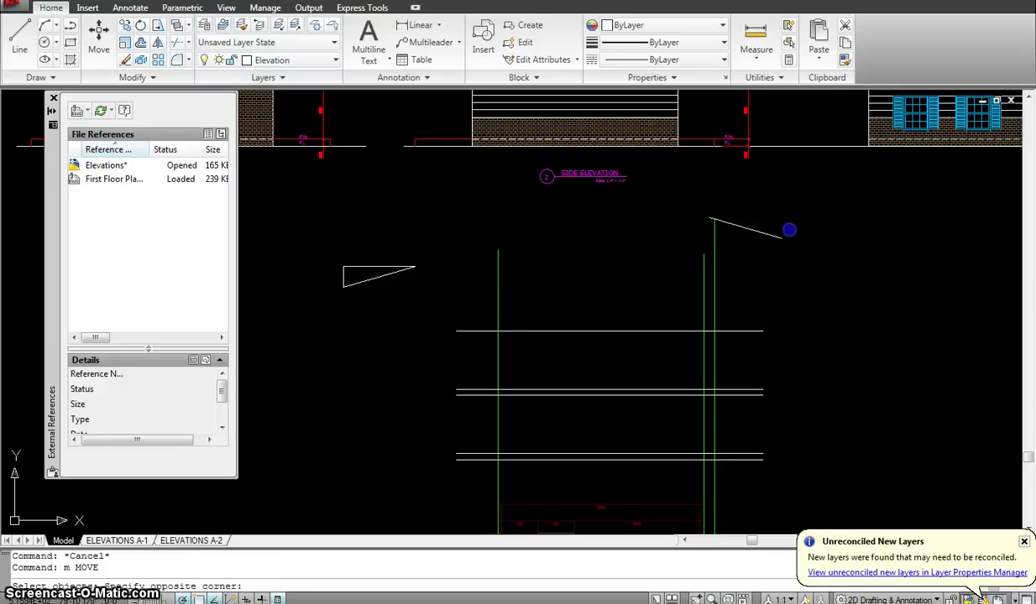
{"action": "right_click", "coordinate": [760, 241]}
{"action": "left_click", "coordinate": [782, 238]}
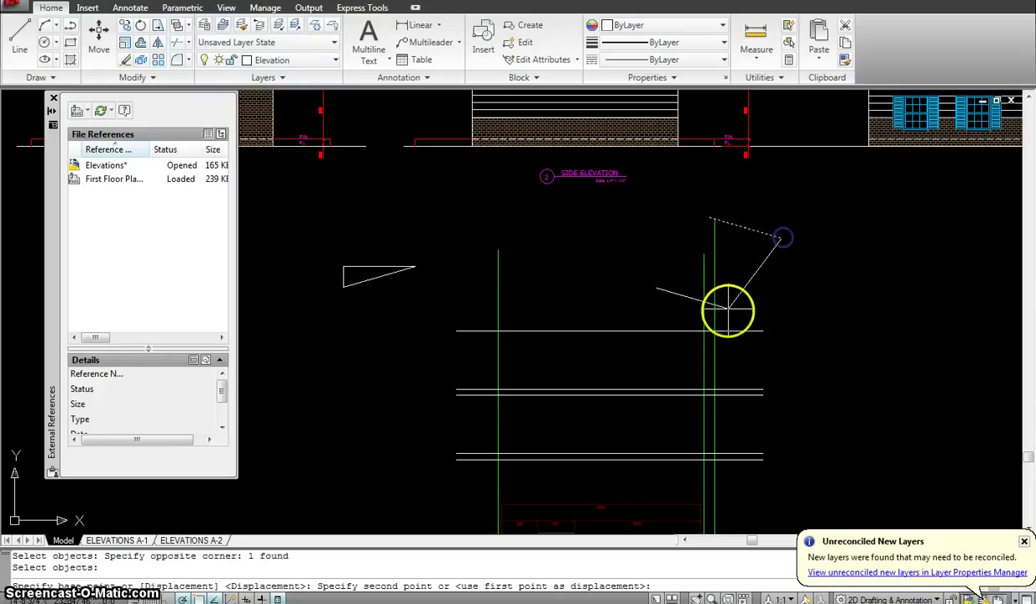
{"action": "middle_click_drag", "start_coordinate": [744, 290], "coordinate": [741, 271]}
{"action": "middle_click_drag", "start_coordinate": [709, 200], "coordinate": [699, 238]}
{"action": "left_click", "coordinate": [669, 282]}
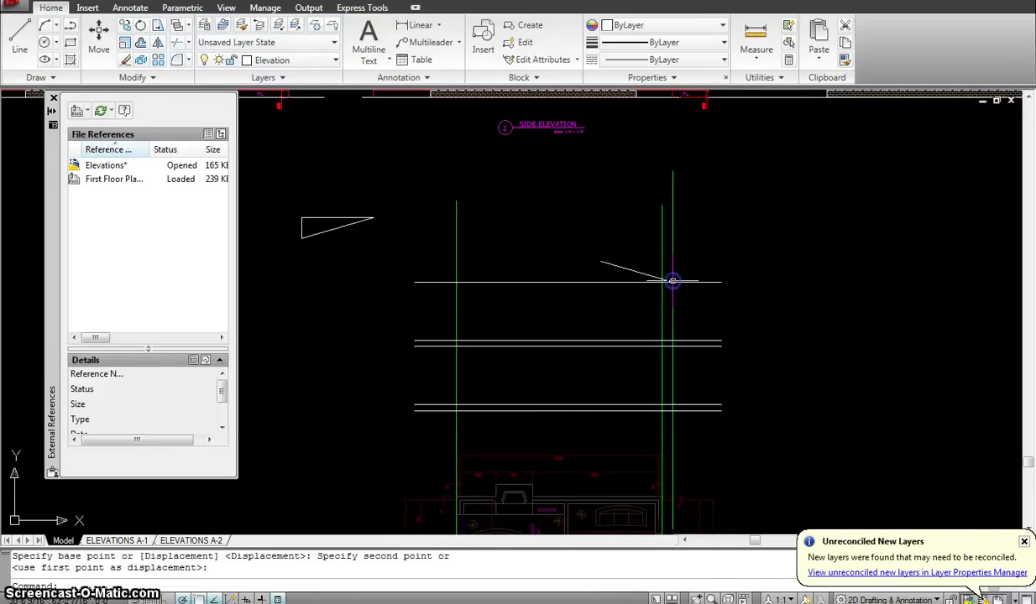
{"action": "key", "text": "Escape"}
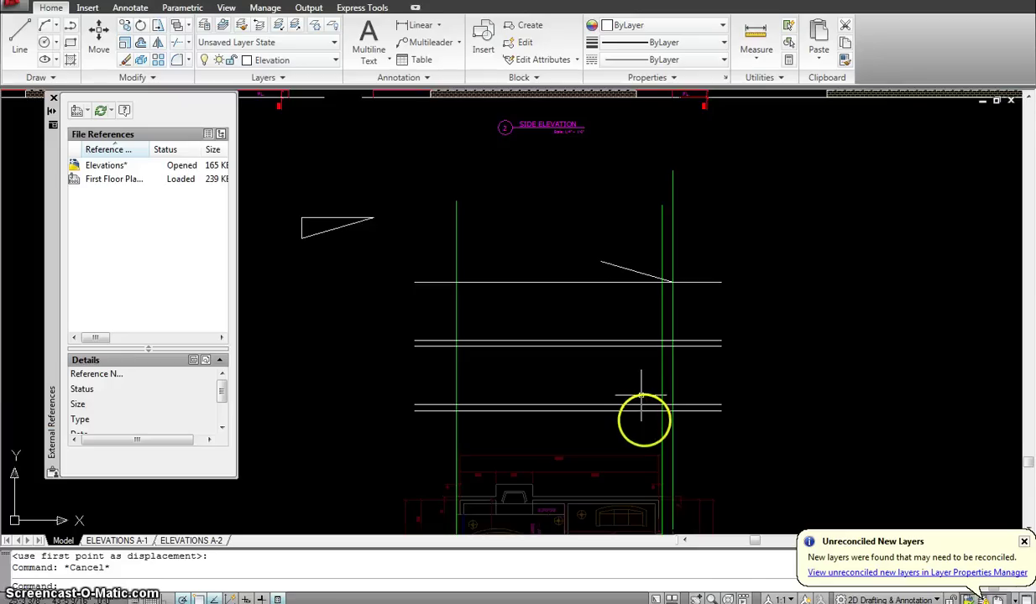
Step: Draw a horizontal line between the left guide and the outermost right guide, just below the second floor's wall height line
{"action": "middle_click_drag", "start_coordinate": [643, 417], "coordinate": [616, 321]}
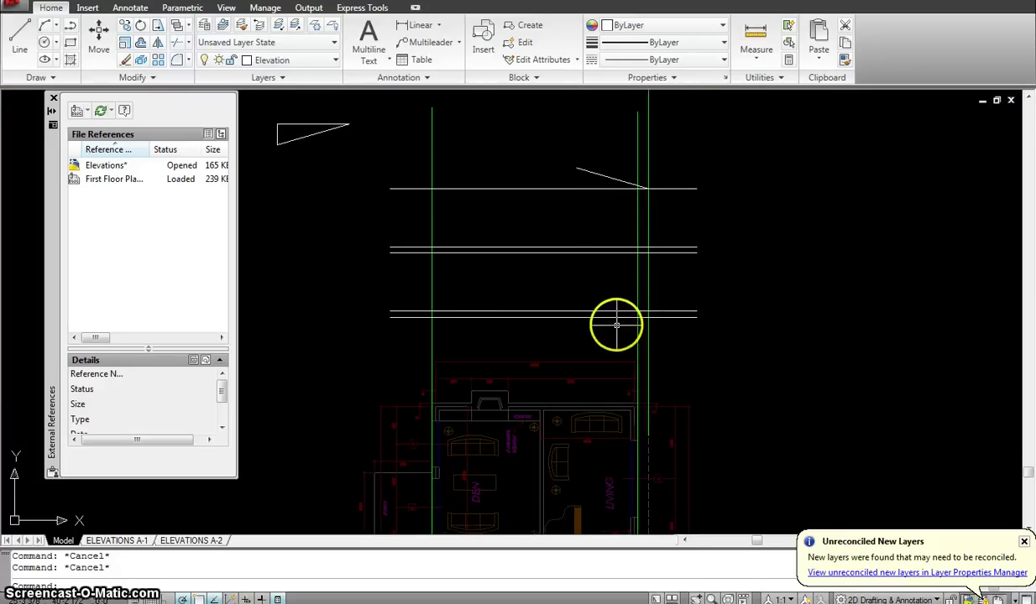
{"action": "middle_click_drag", "start_coordinate": [608, 212], "coordinate": [622, 236]}
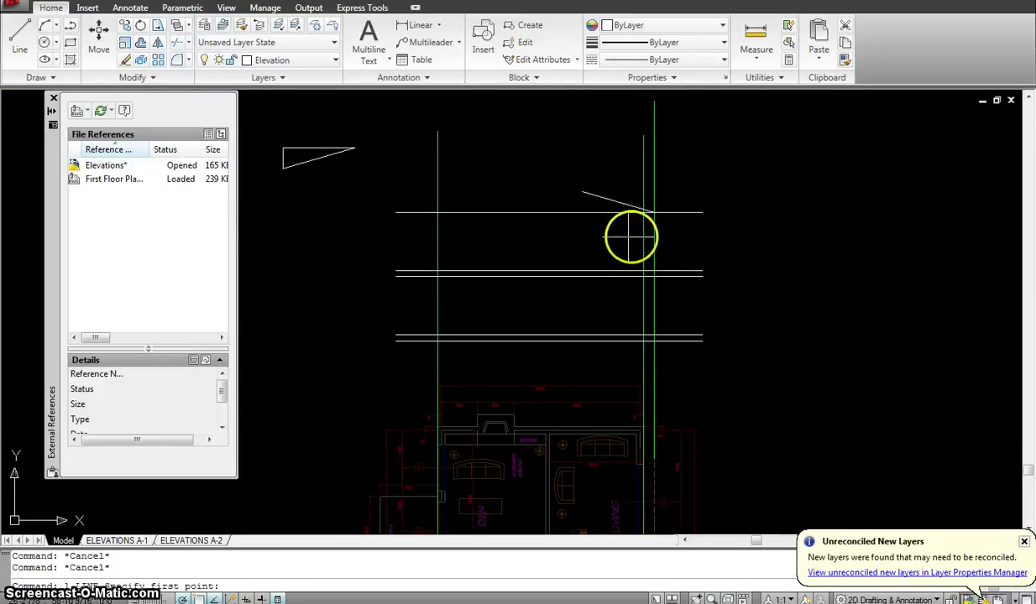
{"action": "left_click", "coordinate": [653, 239]}
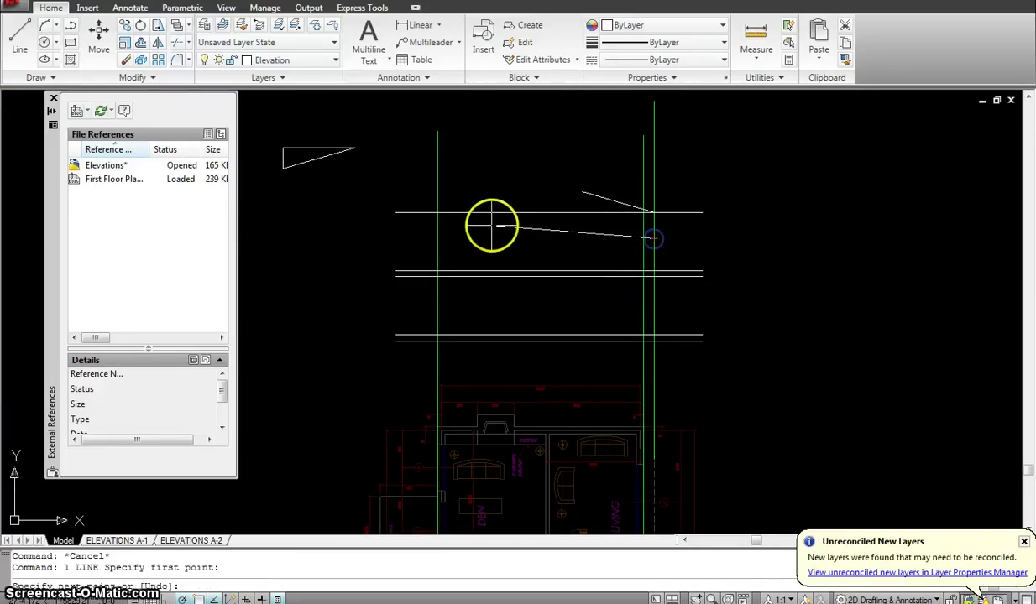
{"action": "left_click", "coordinate": [435, 239]}
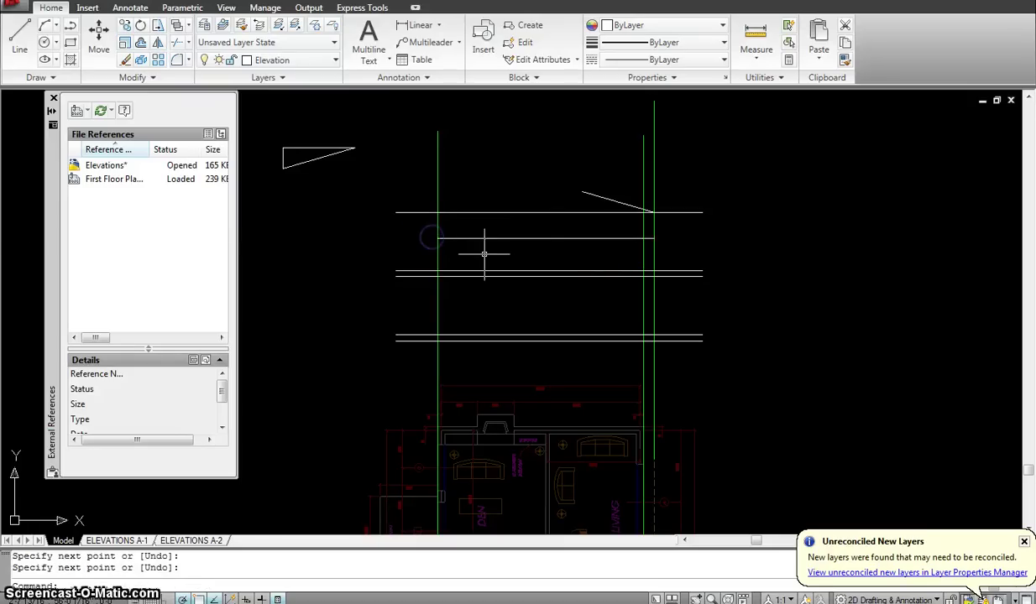
Step: Draw a vertical centerline upward from the new horizontal line's midpoint to above the roof slope
{"action": "right_click", "coordinate": [539, 240]}
{"action": "left_click", "coordinate": [546, 239]}
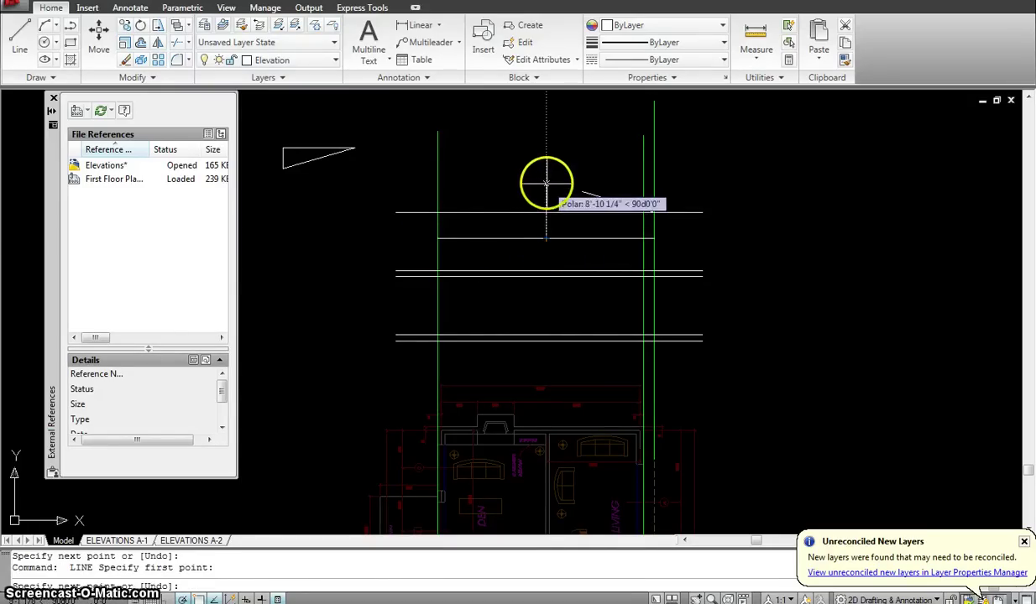
{"action": "left_click", "coordinate": [547, 146]}
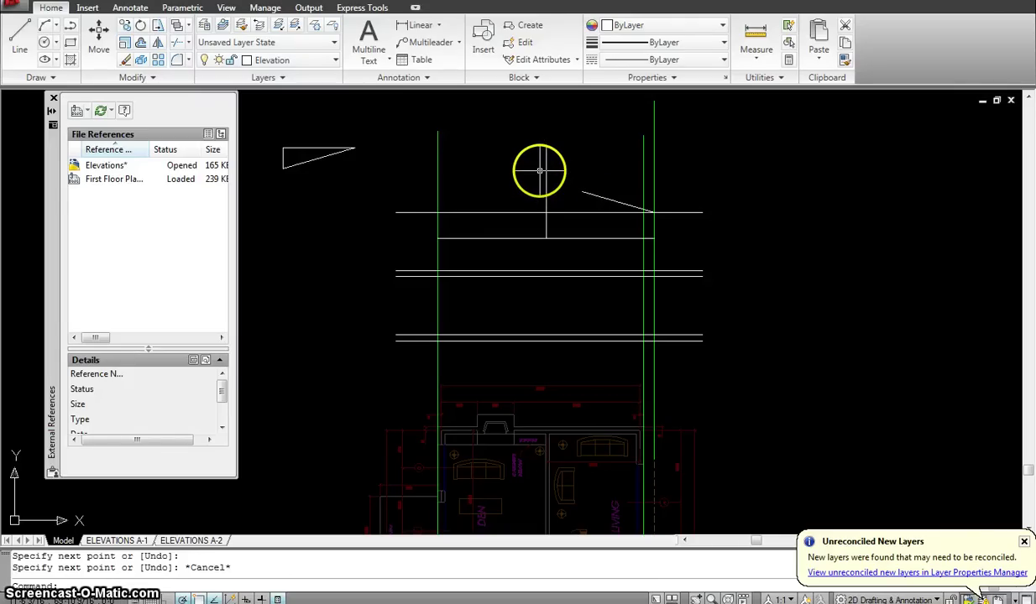
Step: Extend the roof slope line up to the vertical centerline
{"action": "type", "text": "ex"}
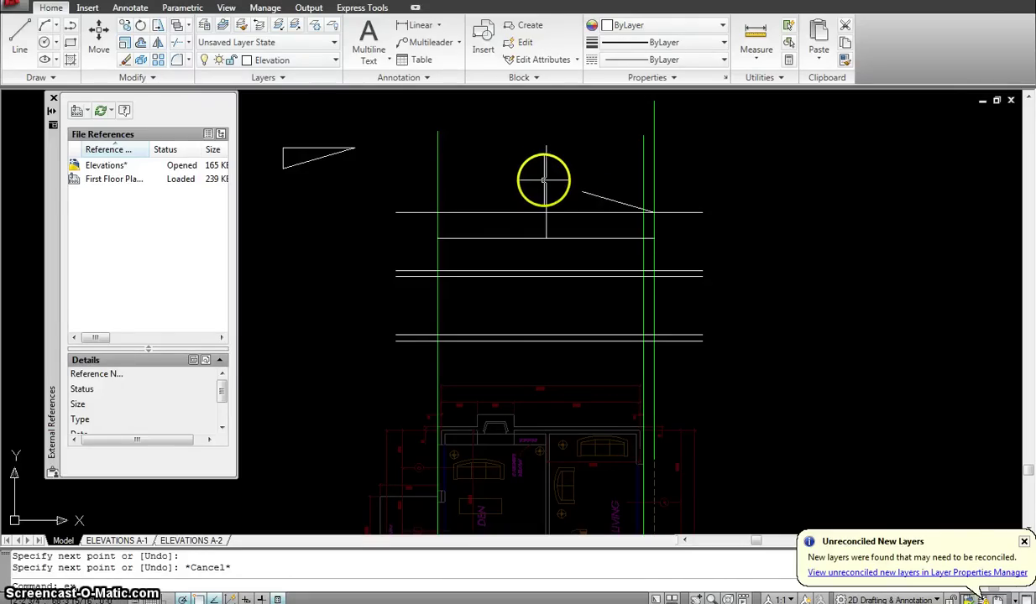
{"action": "key", "text": "Return"}
{"action": "left_click", "coordinate": [546, 190]}
{"action": "key", "text": "Return"}
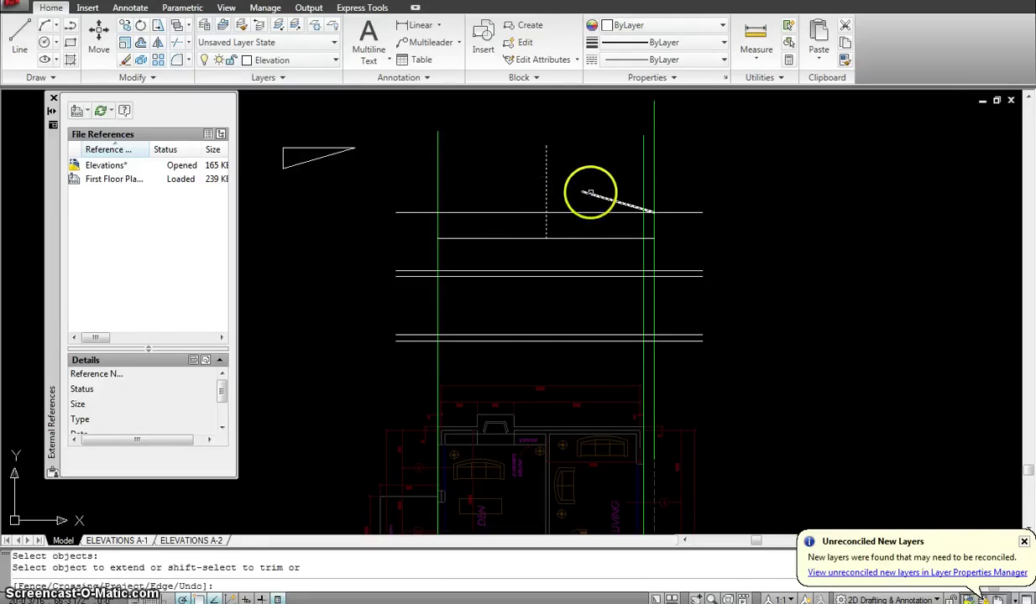
{"action": "left_click", "coordinate": [590, 194]}
{"action": "key", "text": "Escape"}
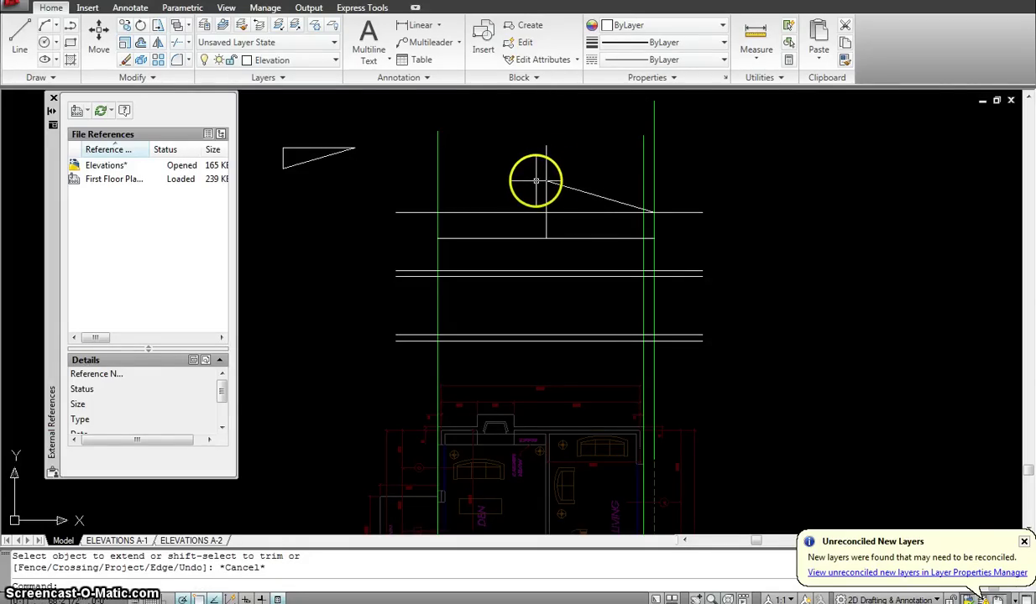
{"action": "scroll", "coordinate": [684, 218], "scroll_direction": "down", "scroll_amount": 2}
{"action": "middle_click_drag", "start_coordinate": [689, 215], "coordinate": [526, 436]}
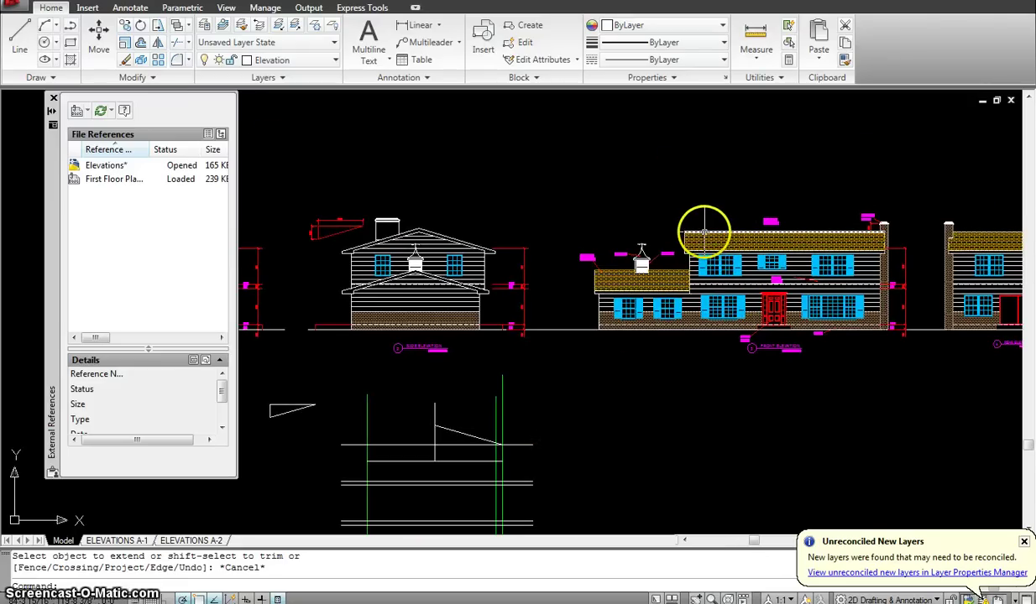
{"action": "middle_click_drag", "start_coordinate": [580, 400], "coordinate": [682, 247]}
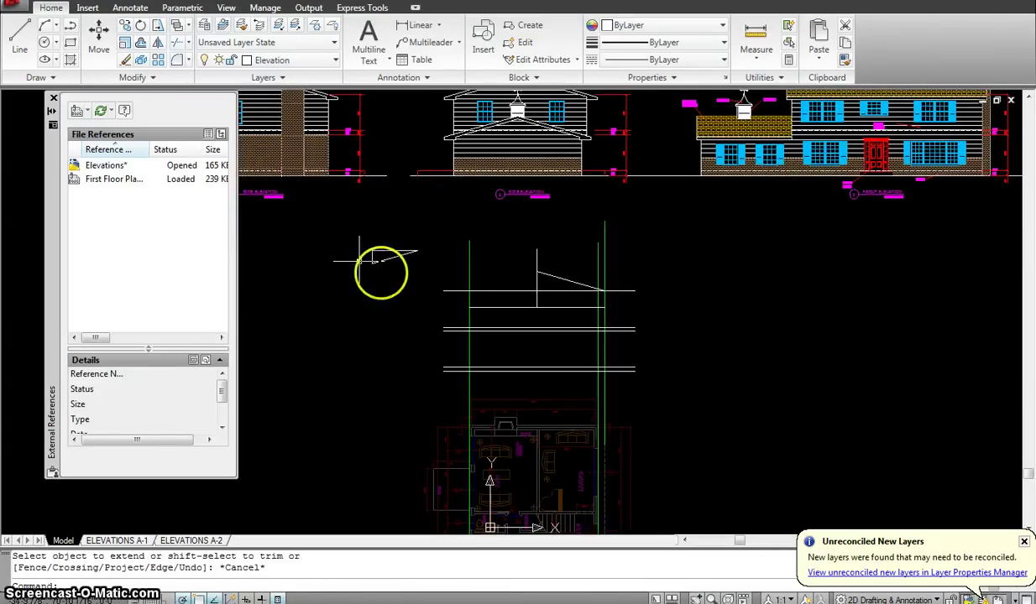
Step: Offset the roof slope line 10" downward to form the roof's lower edge
{"action": "key", "text": "Escape"}
{"action": "scroll", "coordinate": [579, 310], "scroll_direction": "up", "scroll_amount": 3}
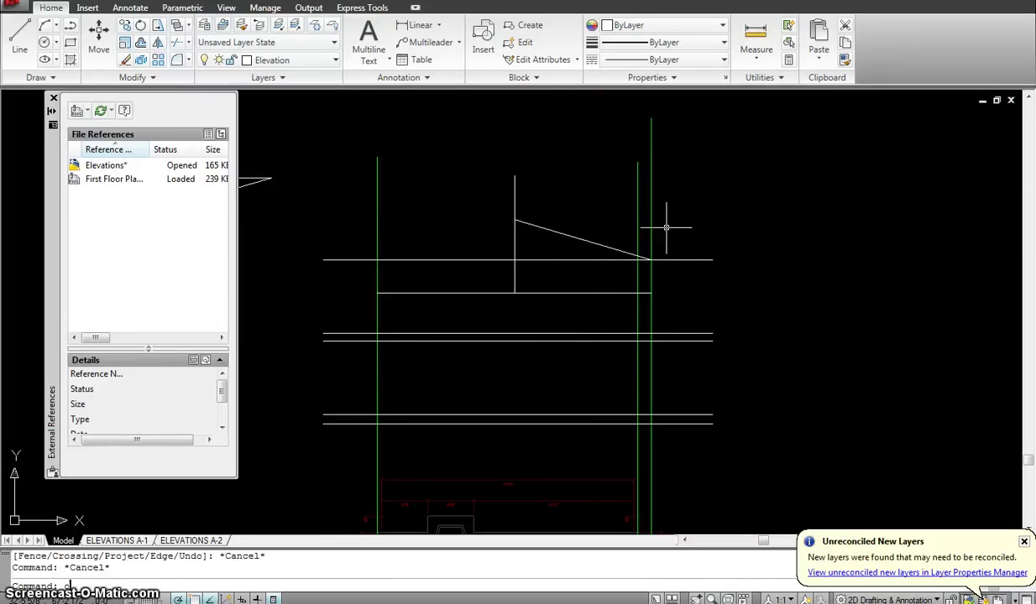
{"action": "key", "text": "Return"}
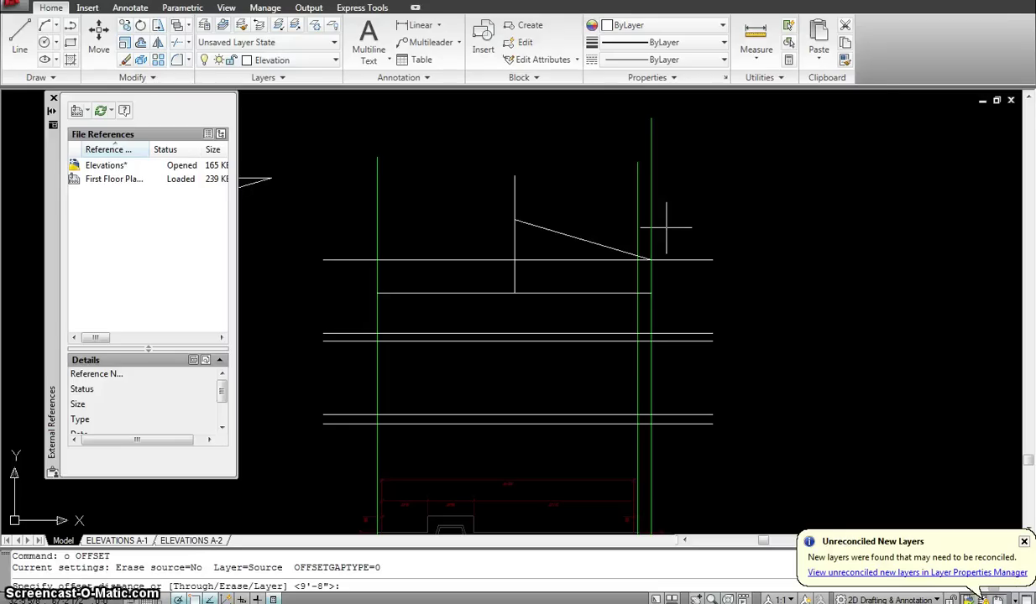
{"action": "key", "text": "Return"}
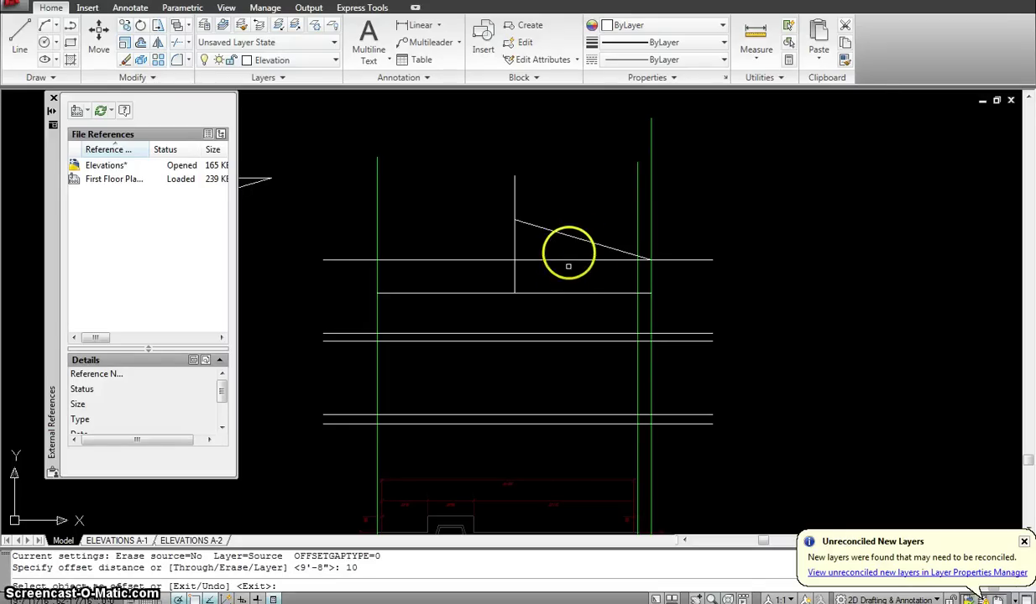
{"action": "left_click", "coordinate": [575, 239]}
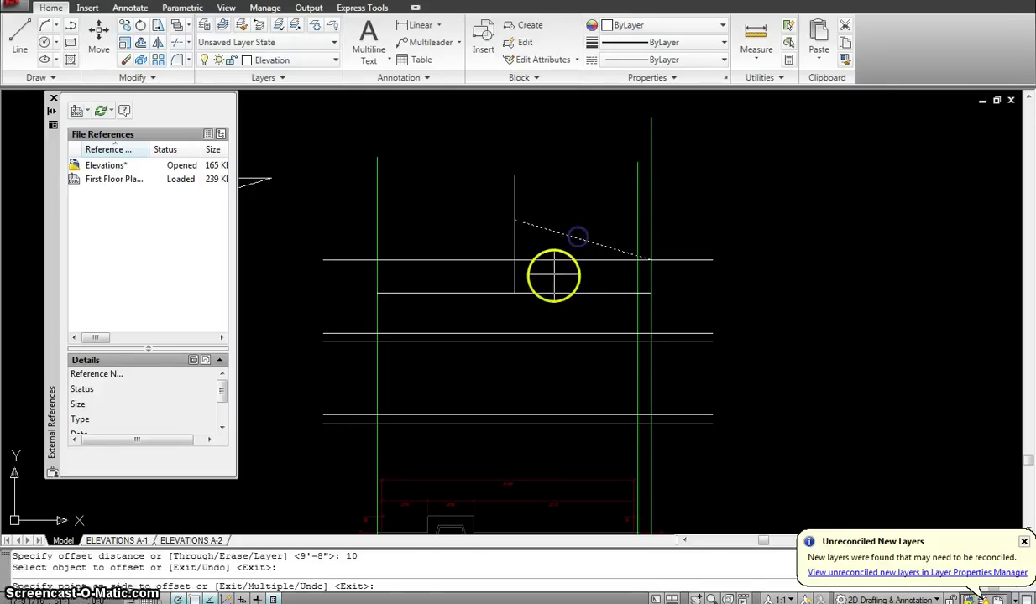
{"action": "left_click", "coordinate": [554, 279]}
{"action": "key", "text": "Escape"}
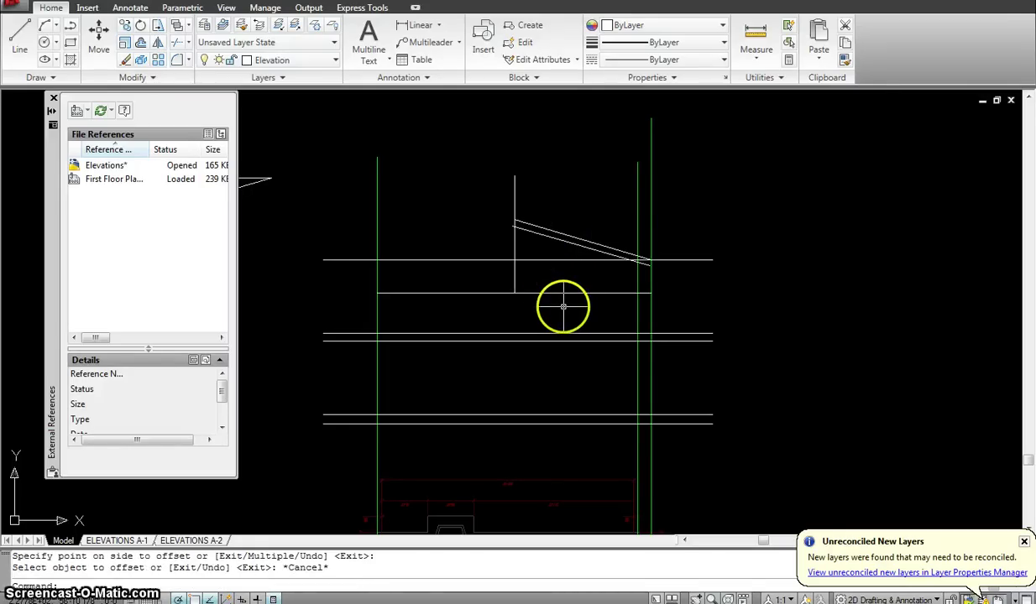
{"action": "right_click", "coordinate": [652, 277]}
{"action": "key", "text": "Escape"}
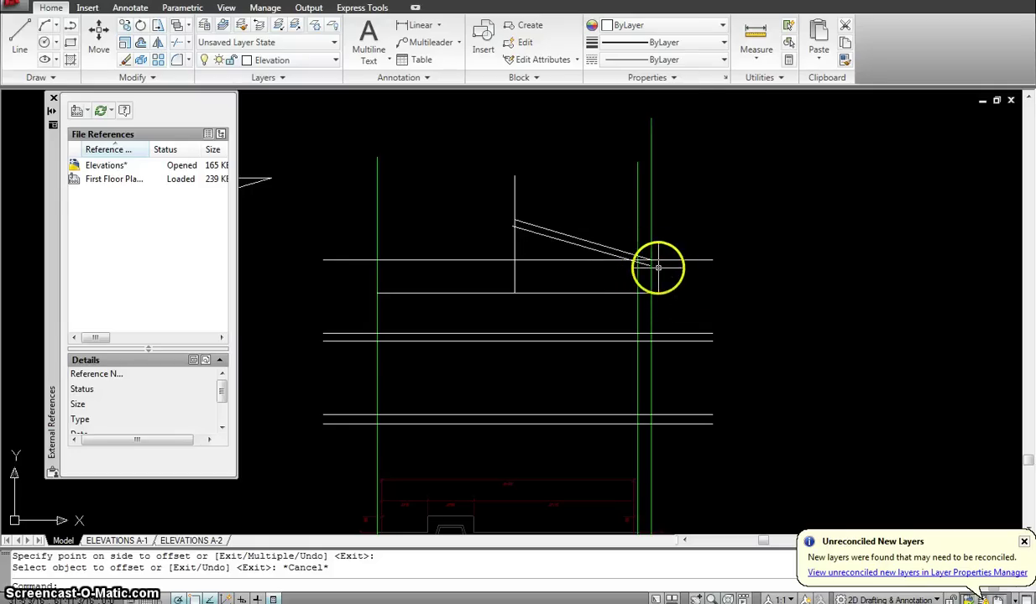
Step: Measure the horizontal eave overhang at the upper roof's left end on the existing side elevation
{"action": "scroll", "coordinate": [578, 201], "scroll_direction": "down", "scroll_amount": 2}
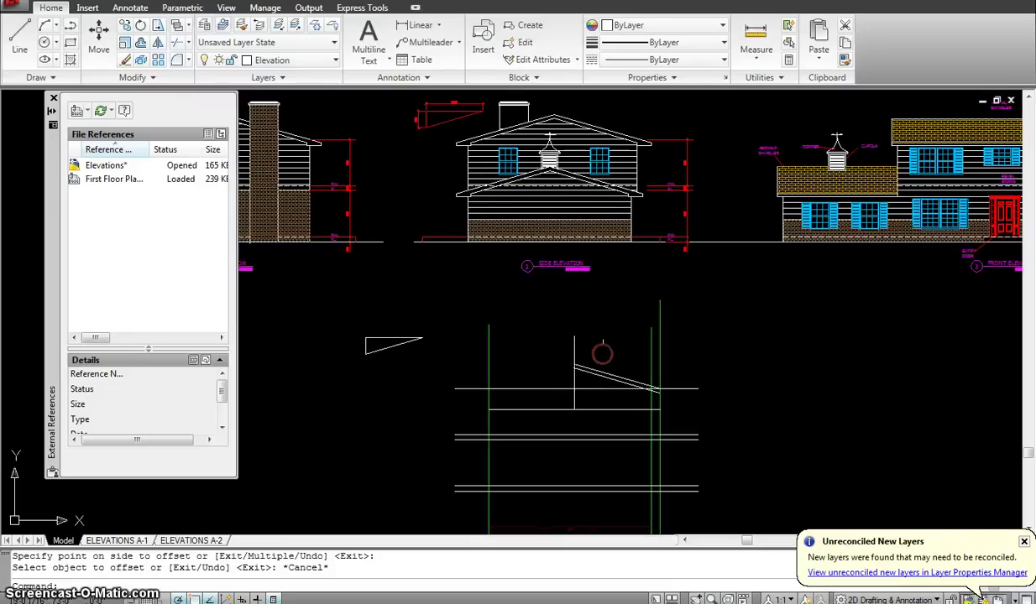
{"action": "type", "text": "di"}
{"action": "key", "text": "Return"}
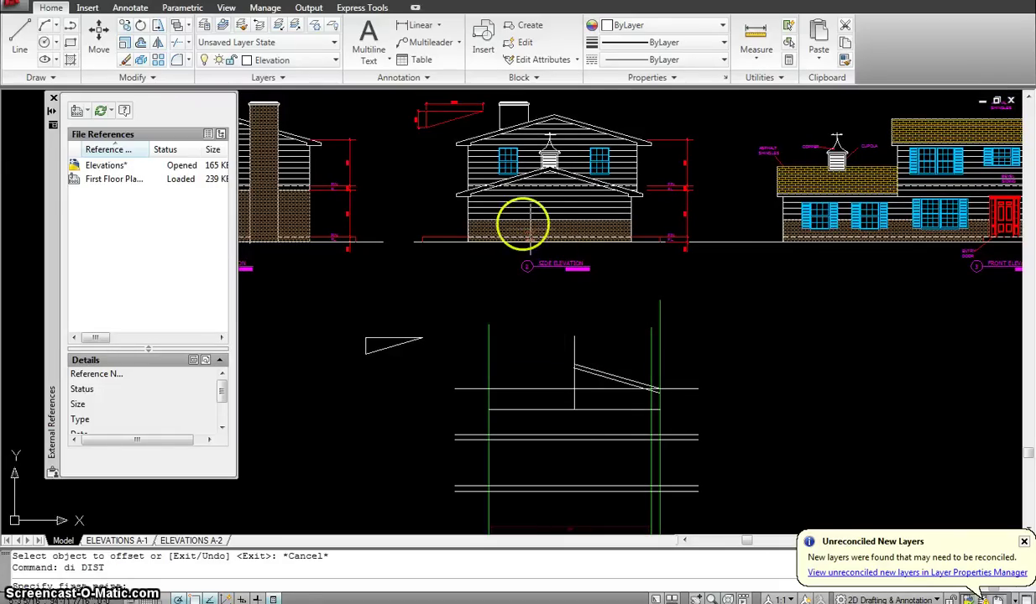
{"action": "scroll", "coordinate": [482, 136], "scroll_direction": "up", "scroll_amount": 3}
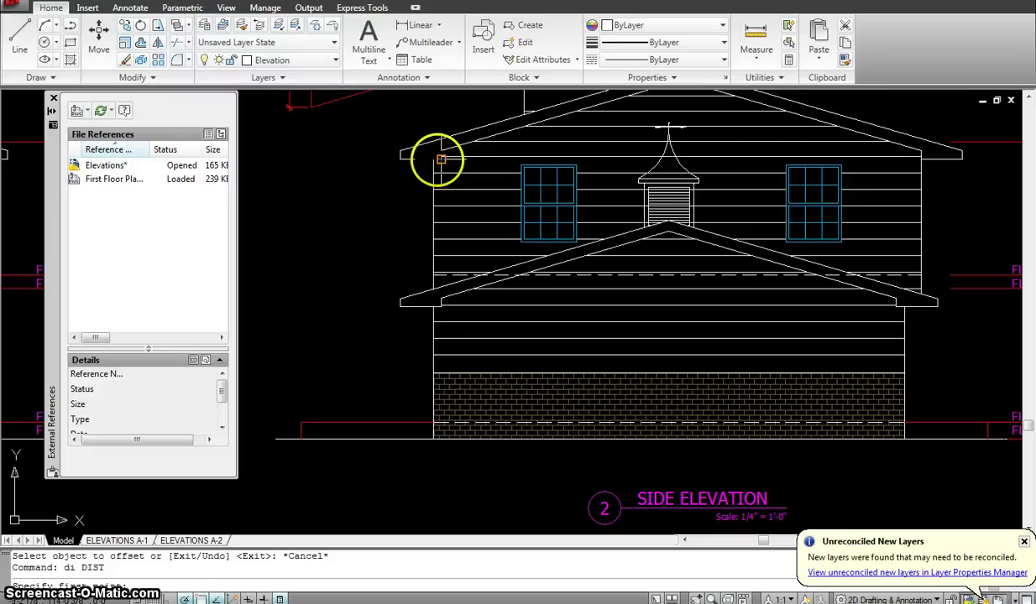
{"action": "left_click", "coordinate": [414, 163]}
{"action": "left_click", "coordinate": [400, 158]}
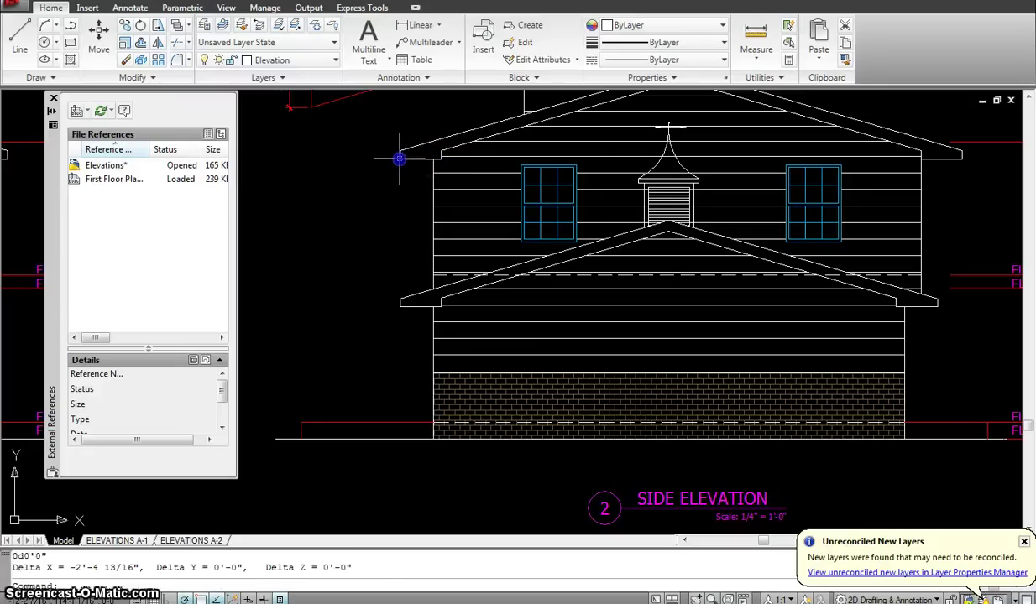
{"action": "key", "text": "Escape"}
{"action": "scroll", "coordinate": [650, 308], "scroll_direction": "down", "scroll_amount": 6}
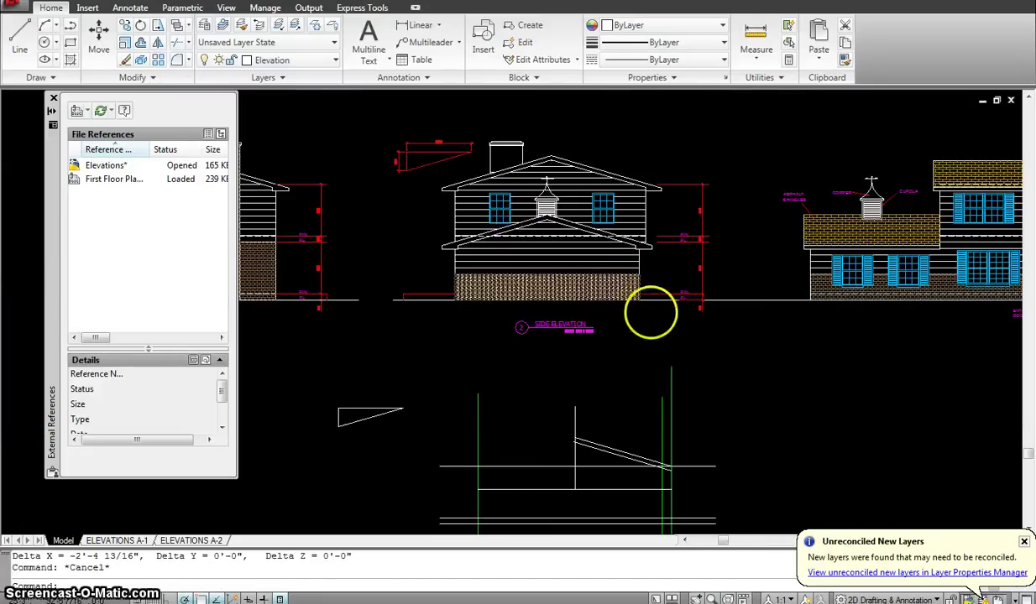
Step: Offset the outermost right guide 2'-4" outward to mark the eave overhang
{"action": "scroll", "coordinate": [619, 274], "scroll_direction": "up", "scroll_amount": 3}
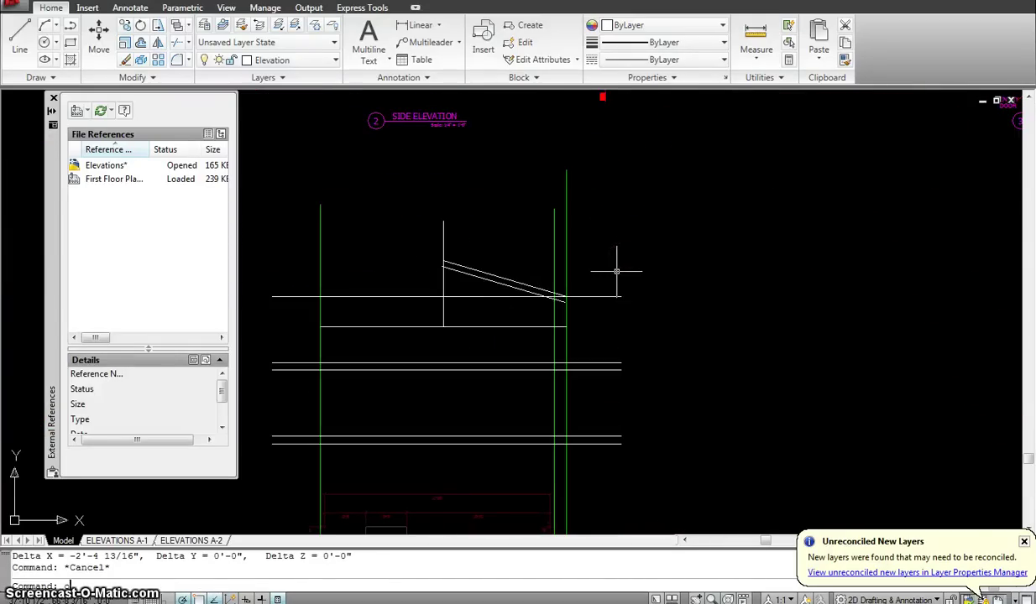
{"action": "key", "text": "Return"}
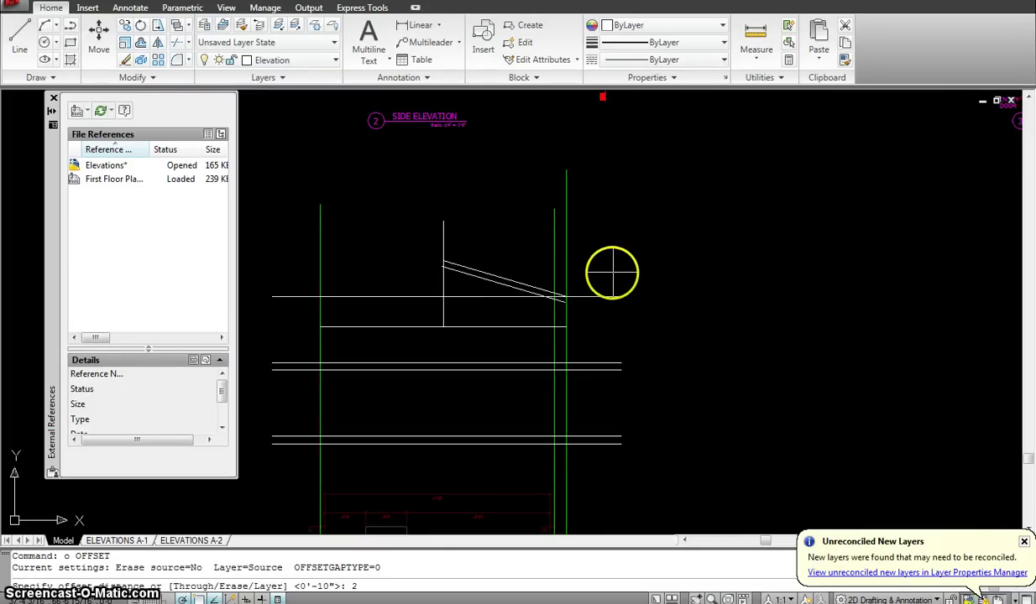
{"action": "type", "text": "2'4"}
{"action": "key", "text": "Return"}
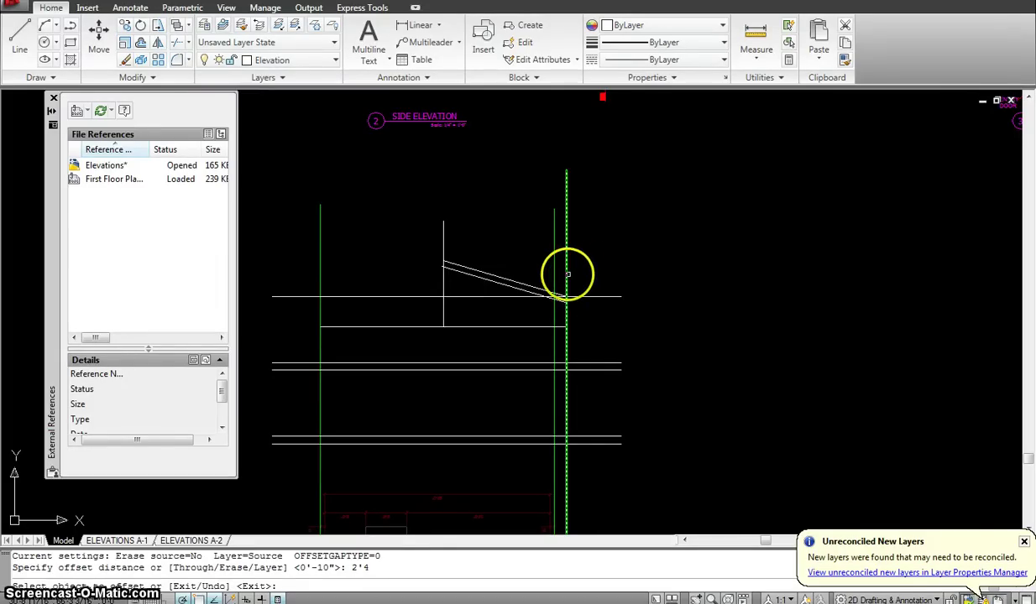
{"action": "left_click", "coordinate": [565, 273]}
{"action": "left_click", "coordinate": [711, 310]}
{"action": "key", "text": "Escape"}
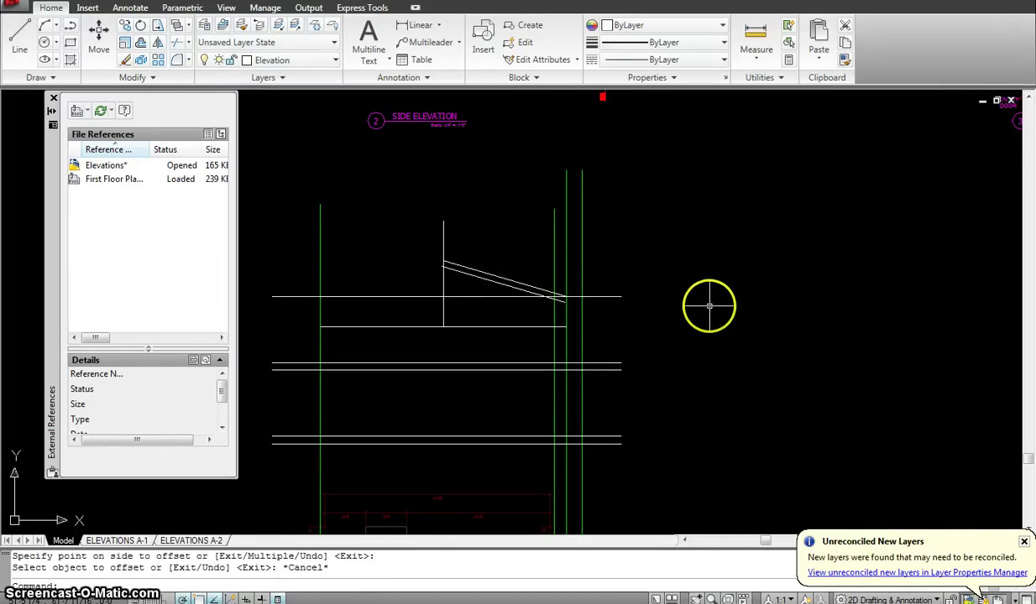
Step: Extend both roof slope lines down to the new overhang guide
{"action": "key", "text": "Return"}
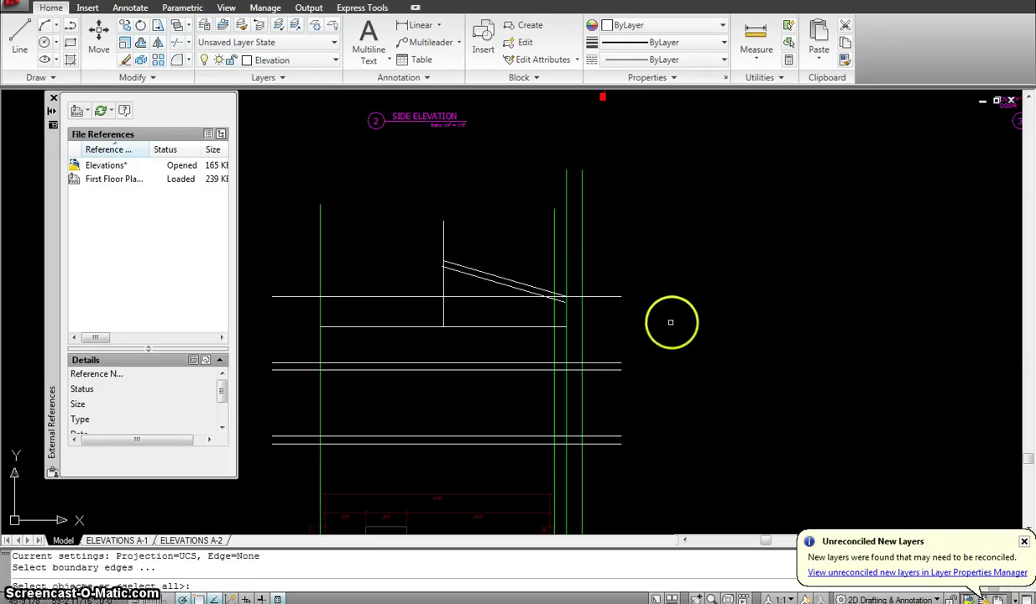
{"action": "left_click", "coordinate": [584, 335]}
{"action": "right_click", "coordinate": [537, 290]}
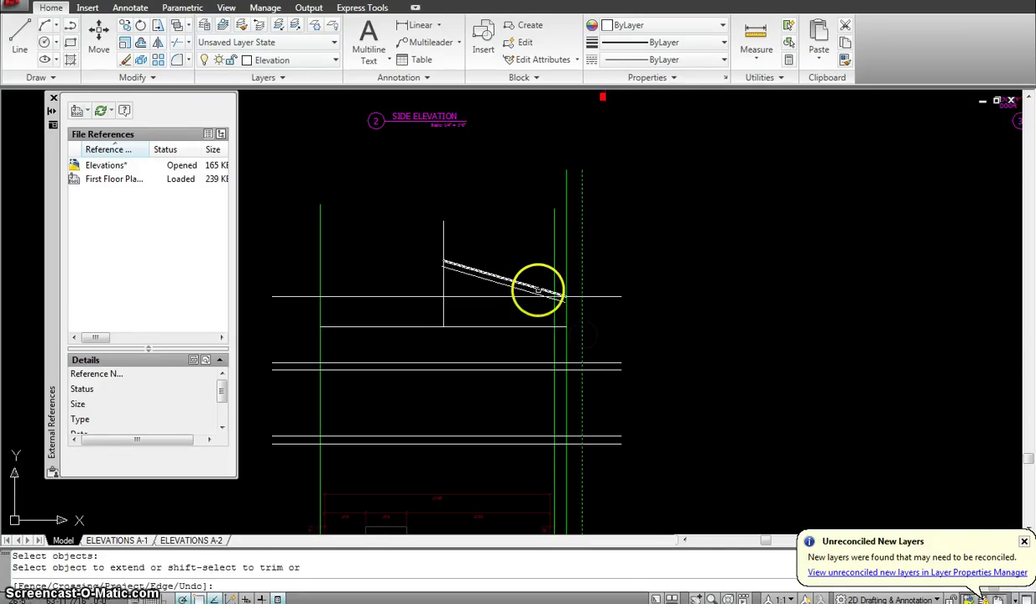
{"action": "left_click", "coordinate": [529, 289]}
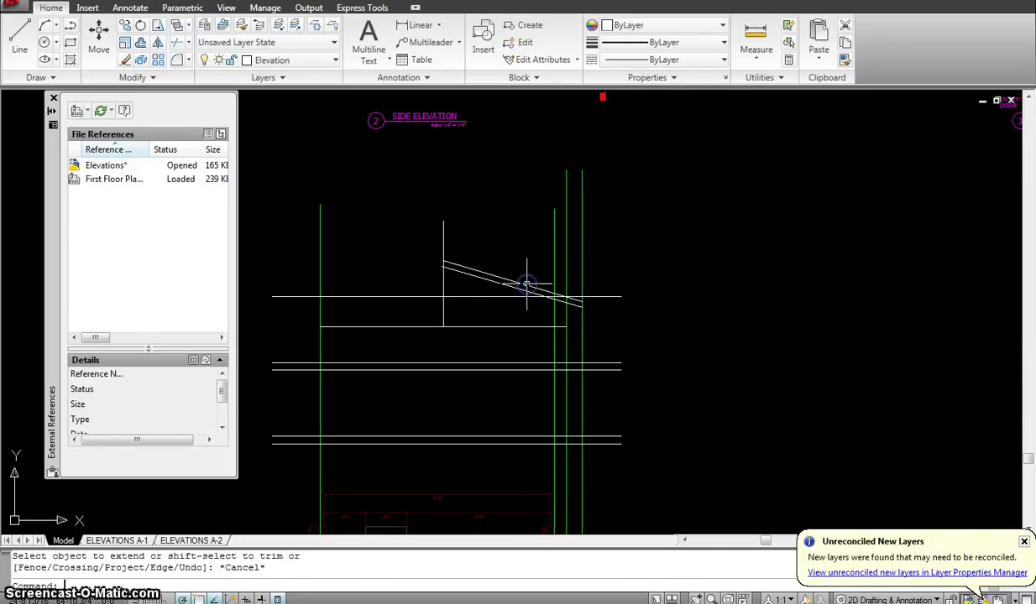
{"action": "key", "text": "Escape"}
{"action": "middle_click_drag", "start_coordinate": [608, 330], "coordinate": [672, 287]}
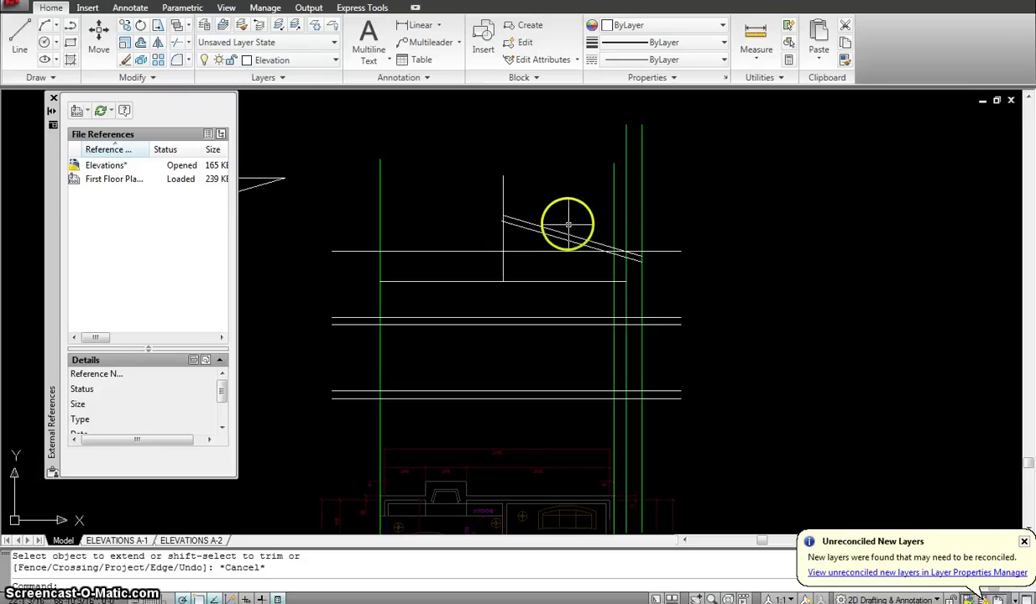
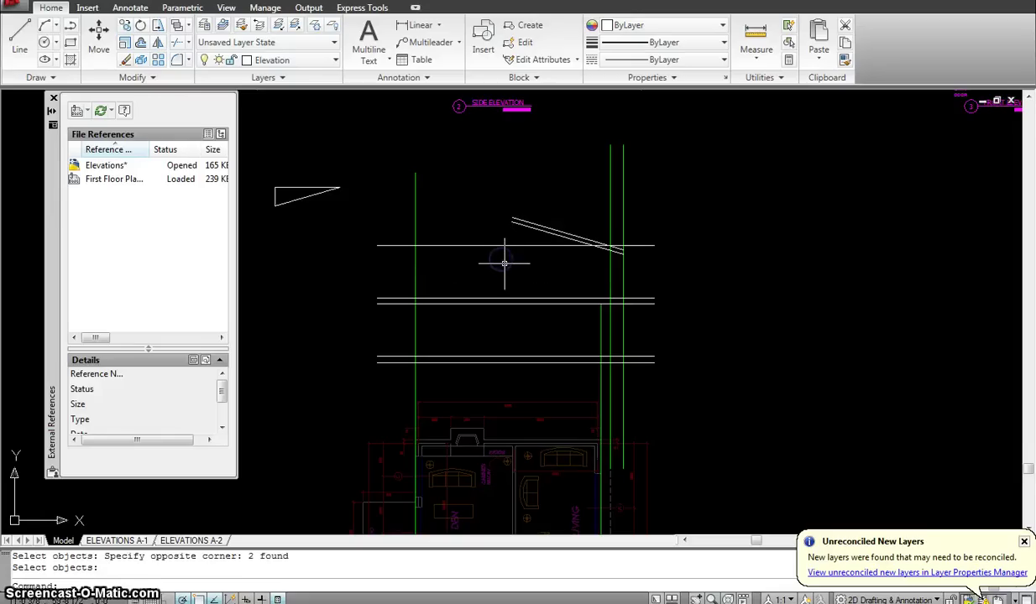
Step: Draw a 3'-4" soffit line inward from the lower slope line's eave end, then a vertical line up past that slope line
{"action": "scroll", "coordinate": [641, 274], "scroll_direction": "up", "scroll_amount": 3}
{"action": "key", "text": "Escape"}
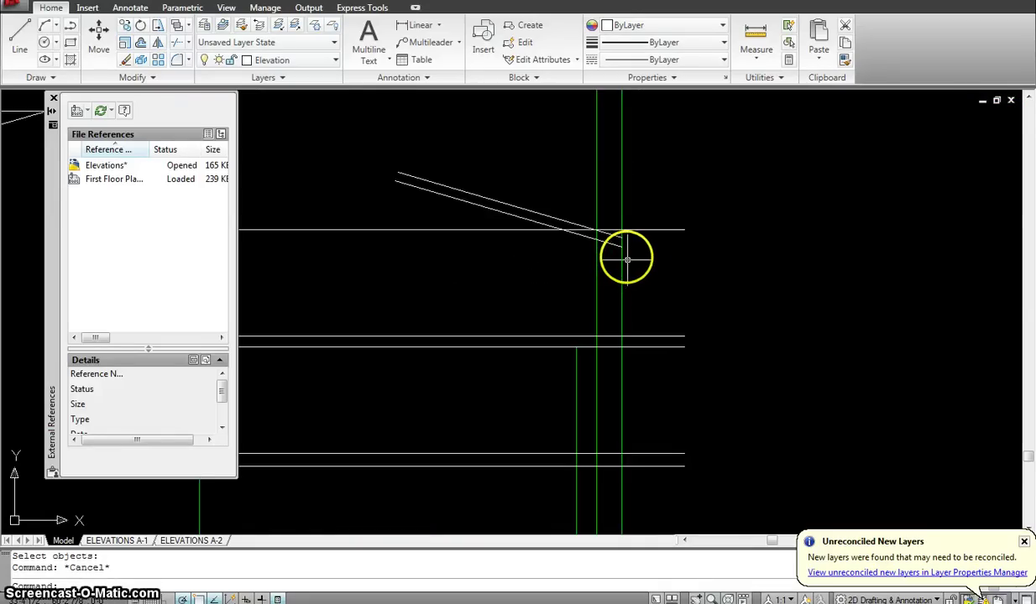
{"action": "scroll", "coordinate": [622, 257], "scroll_direction": "up", "scroll_amount": 2}
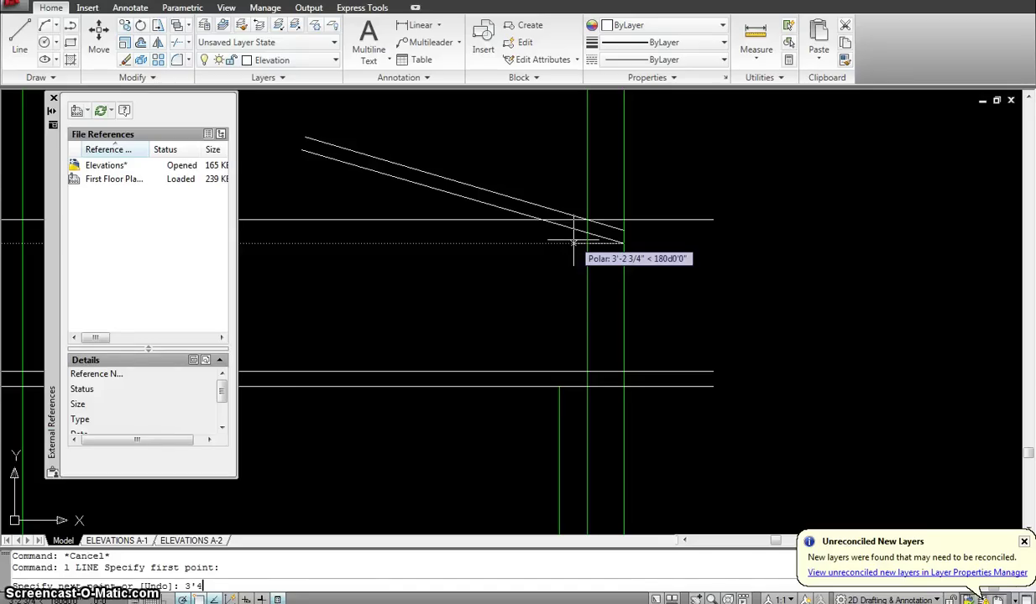
{"action": "key", "text": "Return"}
{"action": "scroll", "coordinate": [584, 237], "scroll_direction": "up", "scroll_amount": 6}
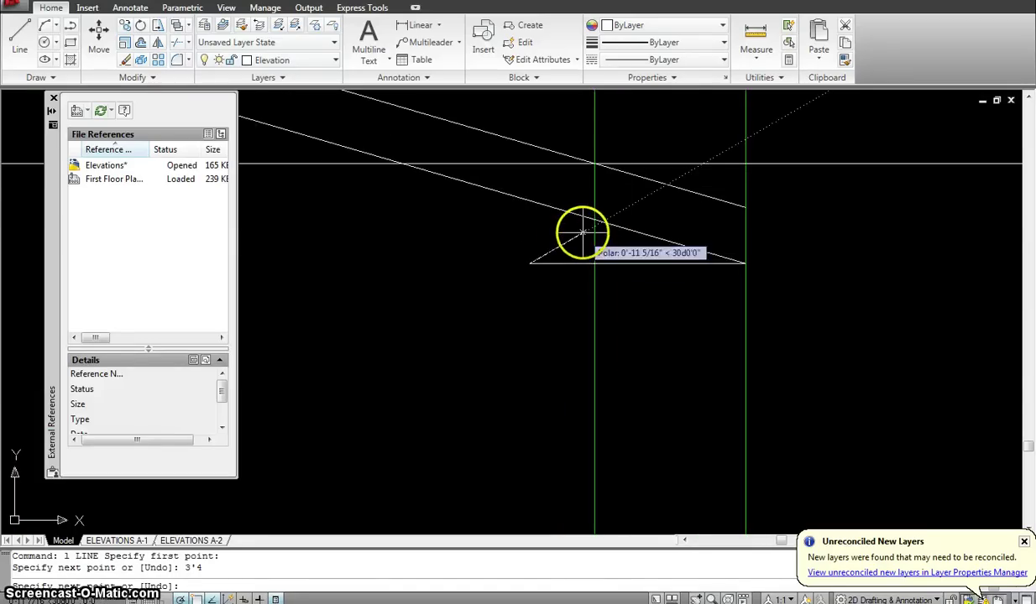
{"action": "left_click", "coordinate": [530, 183]}
{"action": "key", "text": "Escape"}
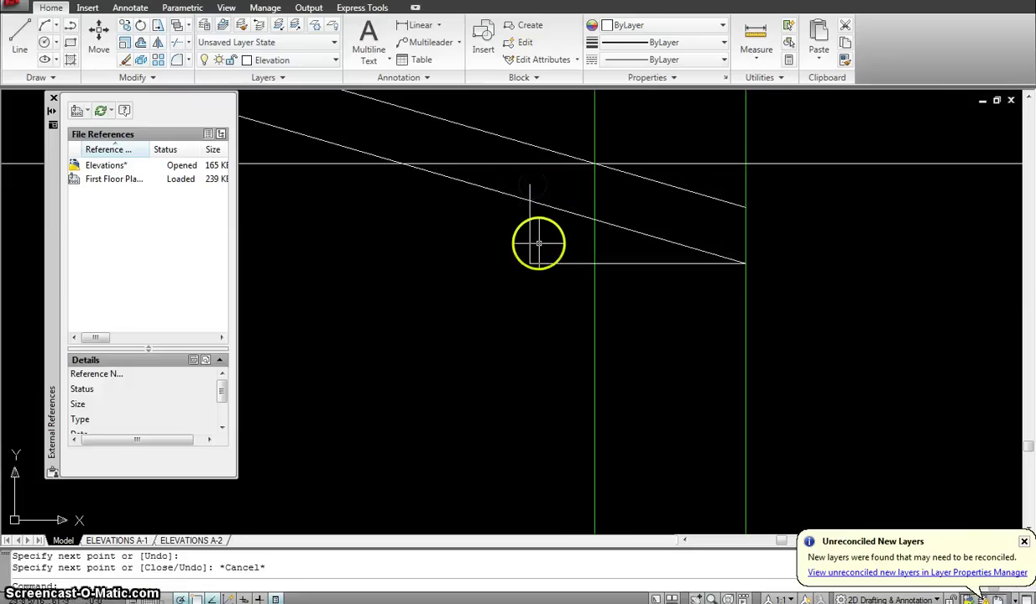
Step: Trim the lower slope line inside the soffit return and the vertical line's excess above the slope
{"action": "scroll", "coordinate": [705, 298], "scroll_direction": "down", "scroll_amount": 4}
{"action": "type", "text": "tr"}
{"action": "key", "text": "Return"}
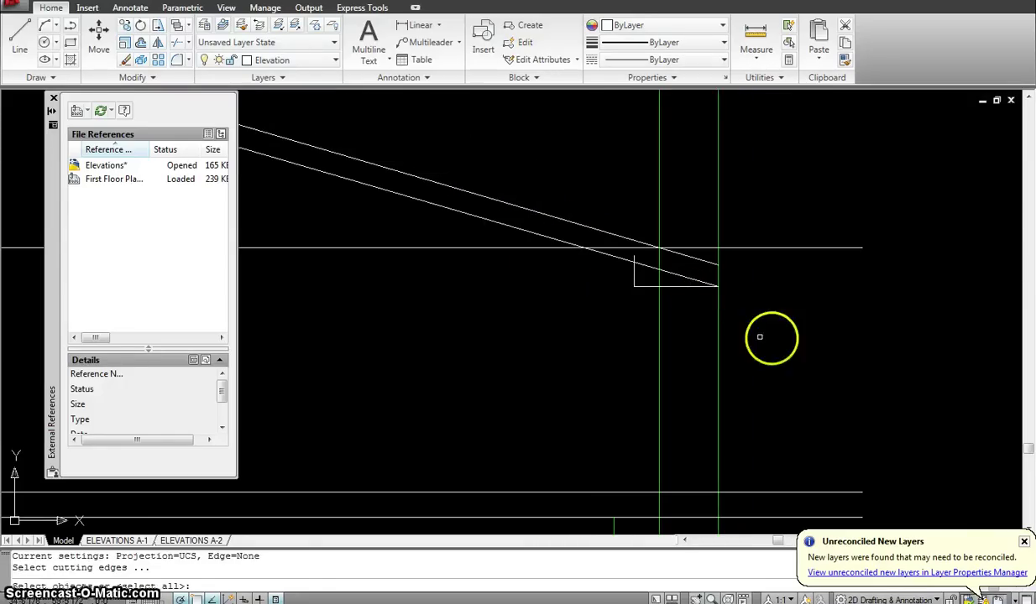
{"action": "left_click", "coordinate": [760, 337]}
{"action": "left_click", "coordinate": [603, 221]}
{"action": "key", "text": "Return"}
{"action": "left_click", "coordinate": [646, 265]}
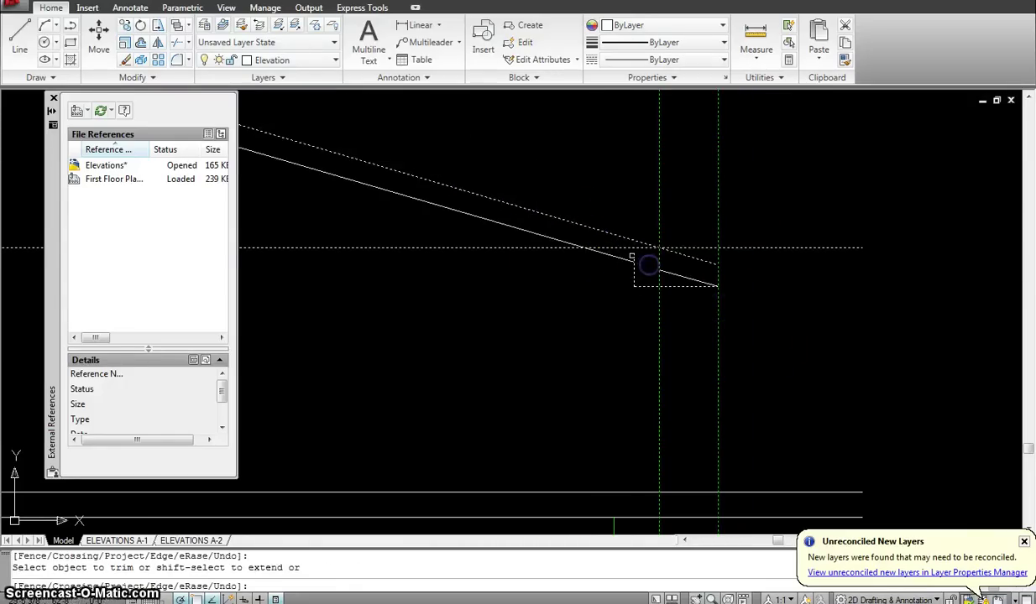
{"action": "key", "text": "Escape"}
Step: Delete the leftover slope segment inside the soffit and close the eave end with a vertical fascia line
{"action": "left_click", "coordinate": [676, 274]}
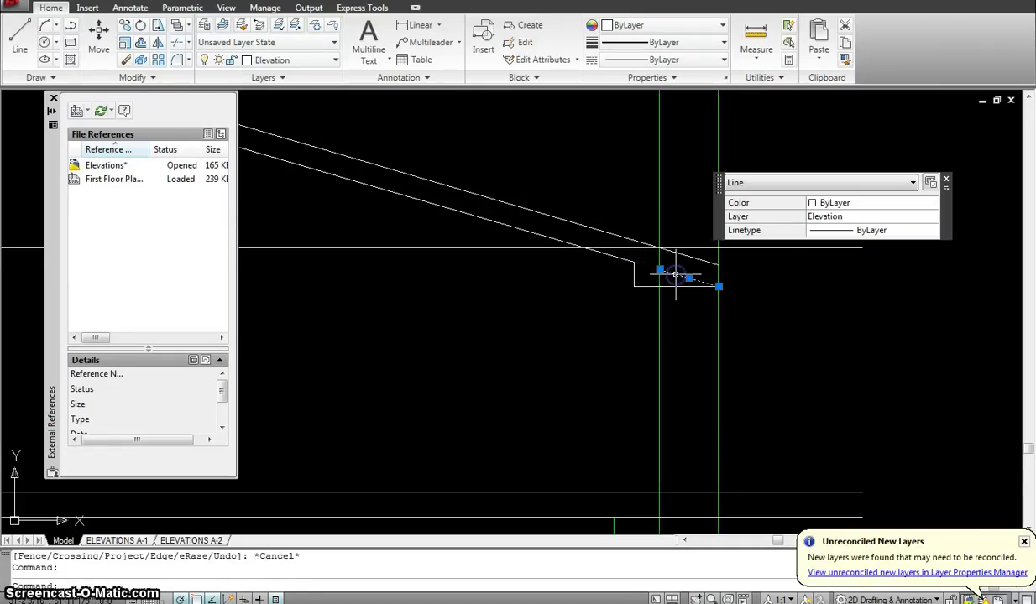
{"action": "key", "text": "Delete"}
{"action": "type", "text": "l"}
{"action": "key", "text": "Return"}
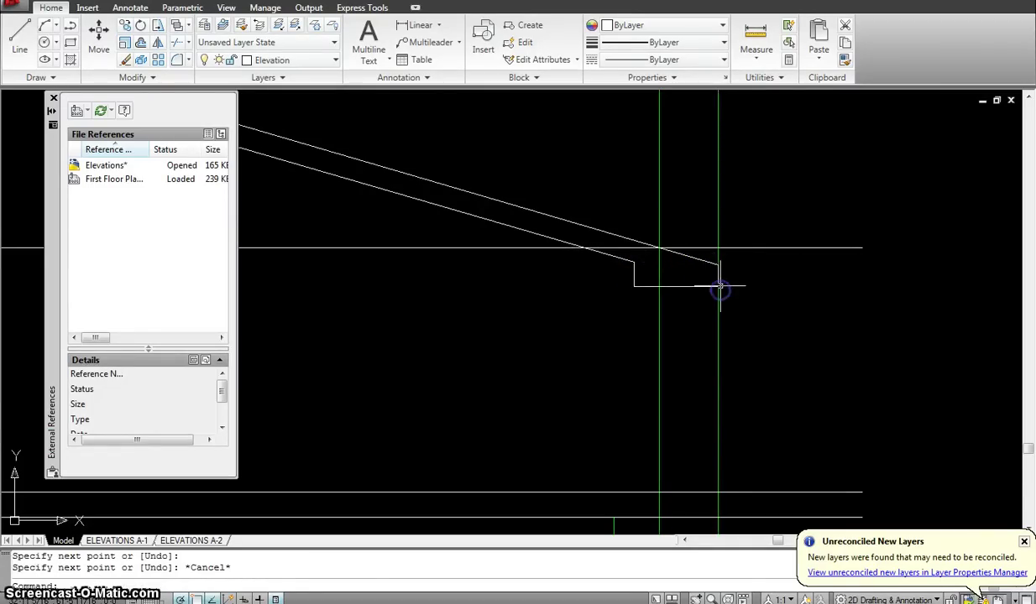
Step: Mirror the roof slope lines and eave about a vertical axis through the upper slope line's peak, keeping the originals
{"action": "scroll", "coordinate": [608, 326], "scroll_direction": "down", "scroll_amount": 5}
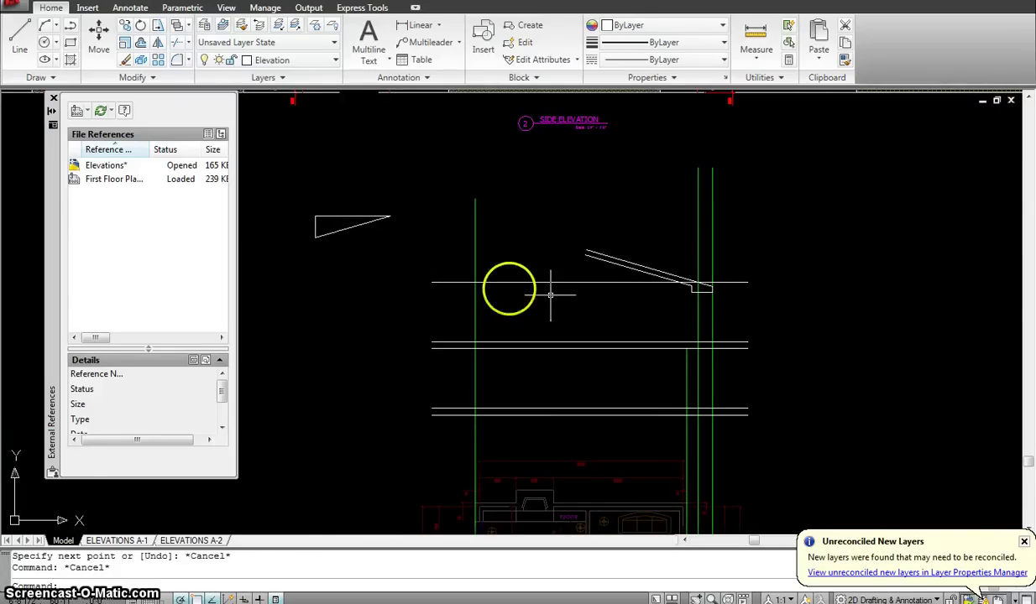
{"action": "key", "text": "Return"}
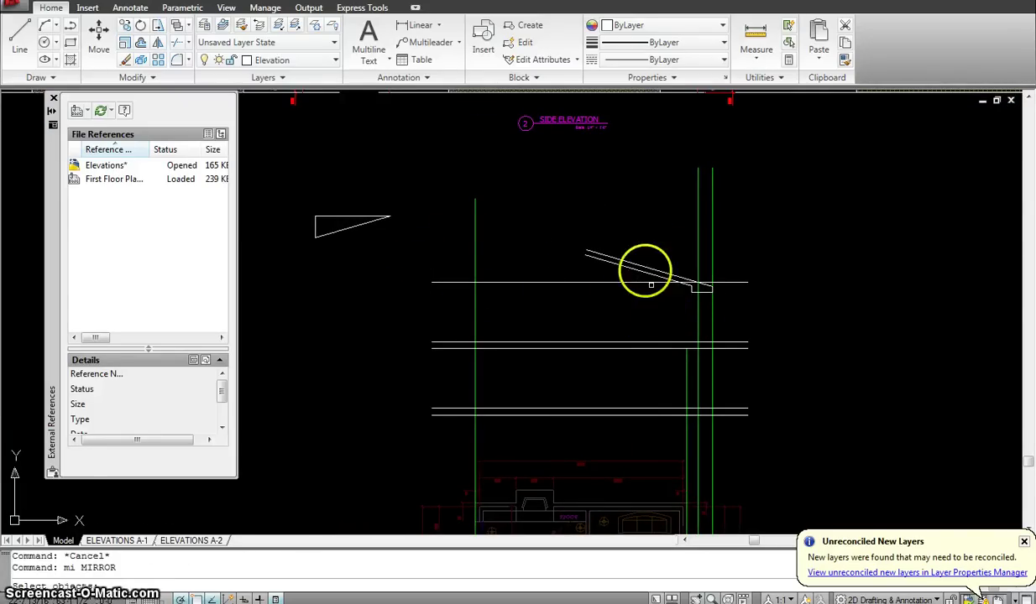
{"action": "left_click", "coordinate": [720, 300]}
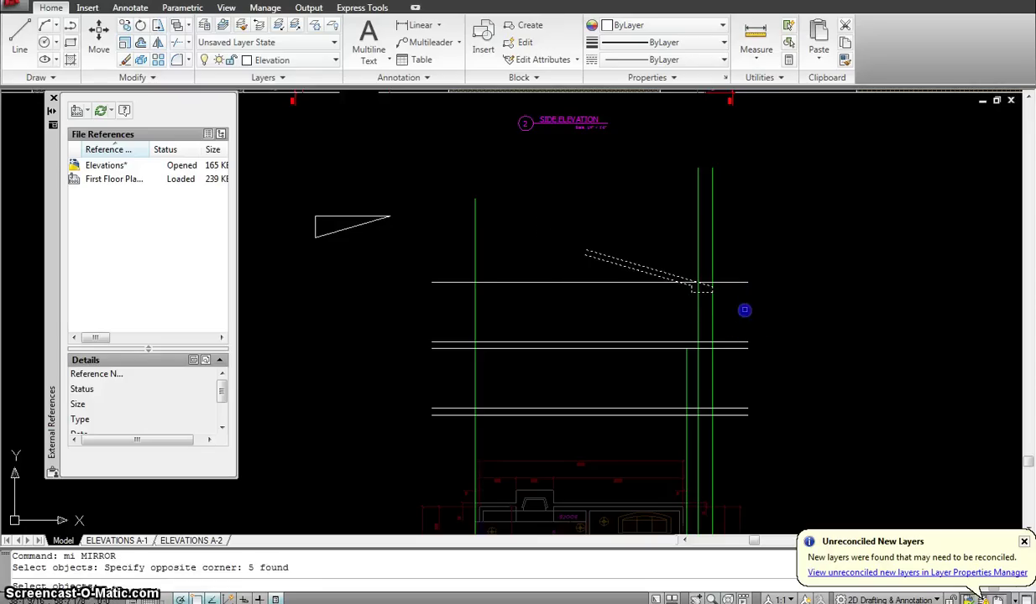
{"action": "key", "text": "Return"}
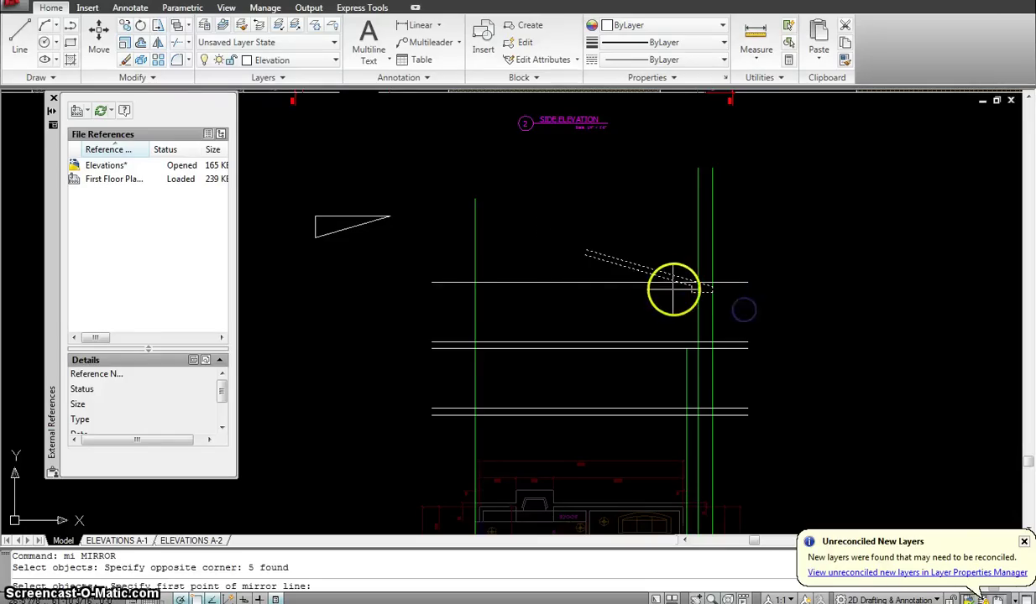
{"action": "left_click", "coordinate": [586, 250]}
{"action": "left_click", "coordinate": [589, 313]}
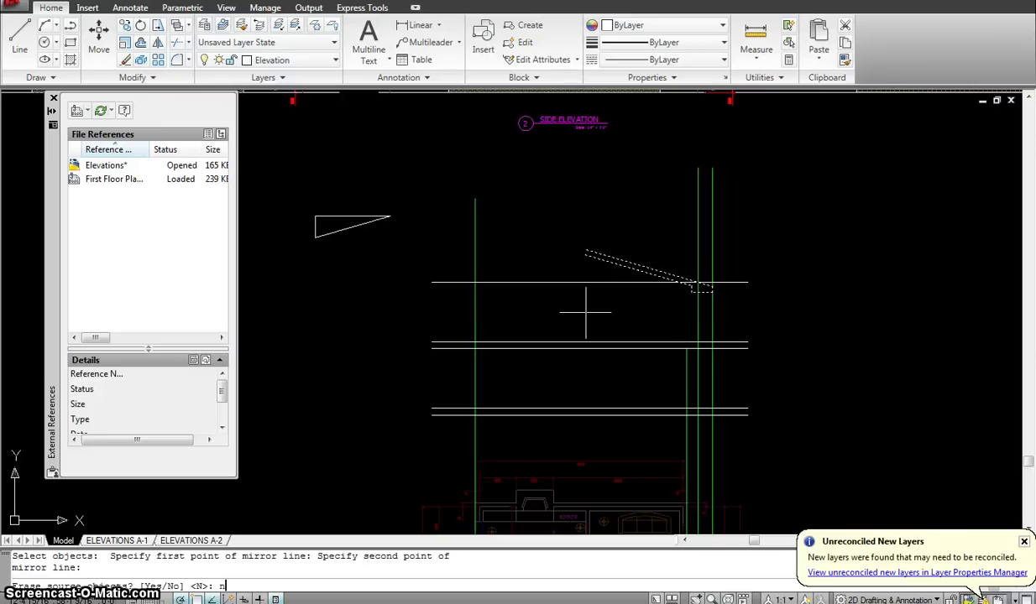
{"action": "type", "text": "n"}
{"action": "key", "text": "Return"}
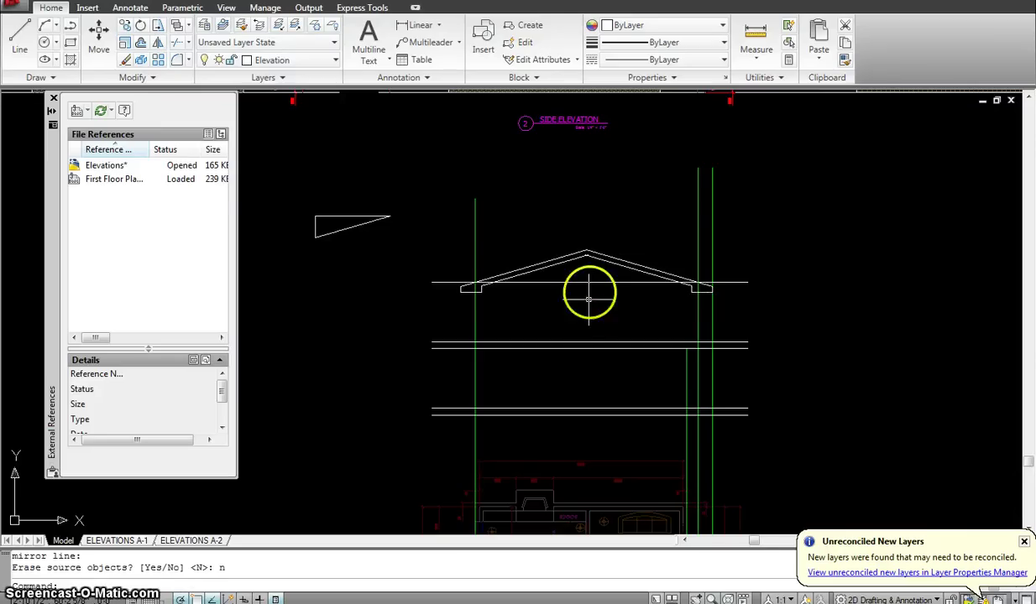
Step: Fillet the two lower roof slope lines with a zero radius so they meet cleanly beneath the ridge
{"action": "scroll", "coordinate": [601, 252], "scroll_direction": "up", "scroll_amount": 2}
{"action": "scroll", "coordinate": [604, 281], "scroll_direction": "up", "scroll_amount": 3}
{"action": "type", "text": "f"}
{"action": "key", "text": "Return"}
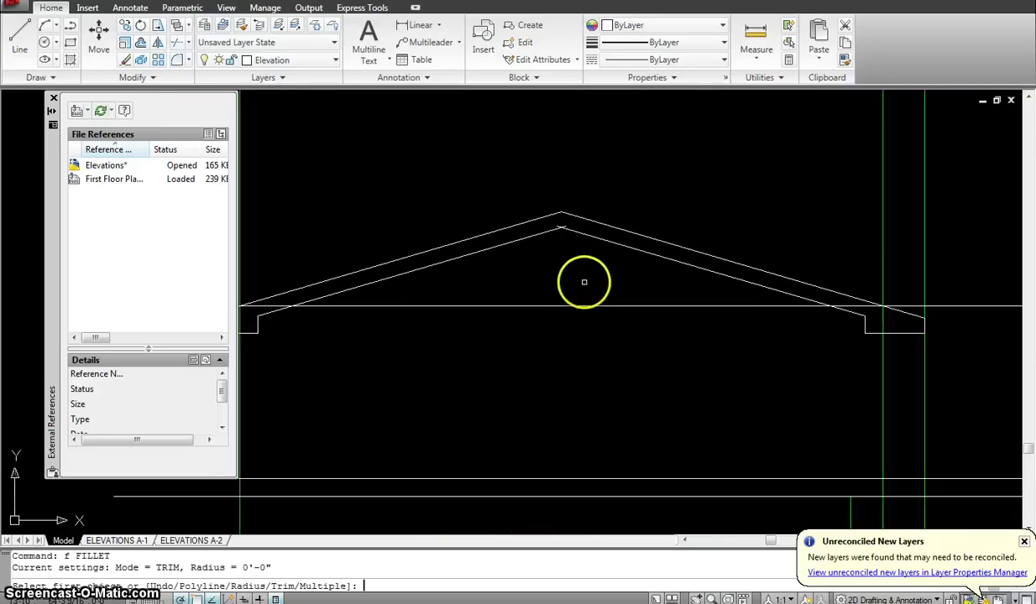
{"action": "left_click", "coordinate": [590, 242]}
{"action": "left_click", "coordinate": [548, 236]}
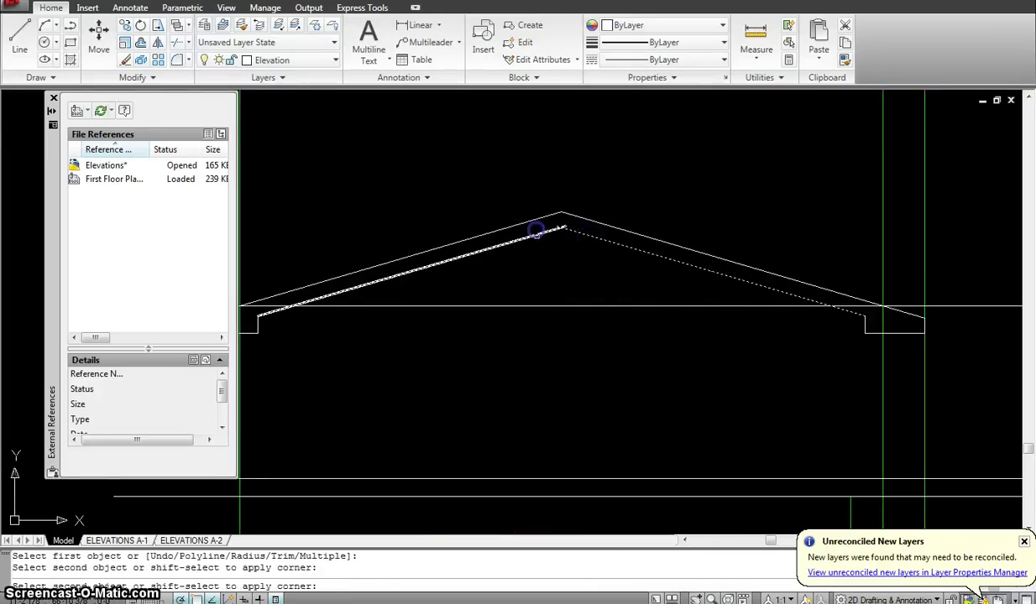
{"action": "left_click", "coordinate": [537, 236]}
{"action": "key", "text": "Escape"}
{"action": "scroll", "coordinate": [571, 213], "scroll_direction": "down", "scroll_amount": 2}
{"action": "scroll", "coordinate": [552, 313], "scroll_direction": "down", "scroll_amount": 2}
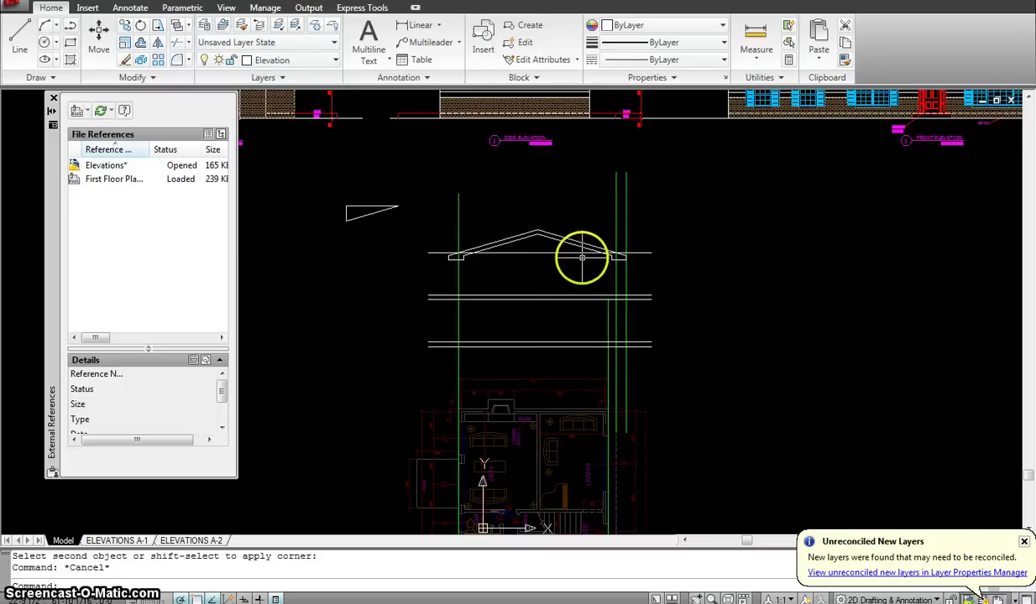
Step: Copy the complete gable roof straight down from the top height line to the lower line of the second-floor pair
{"action": "scroll", "coordinate": [610, 293], "scroll_direction": "up", "scroll_amount": 2}
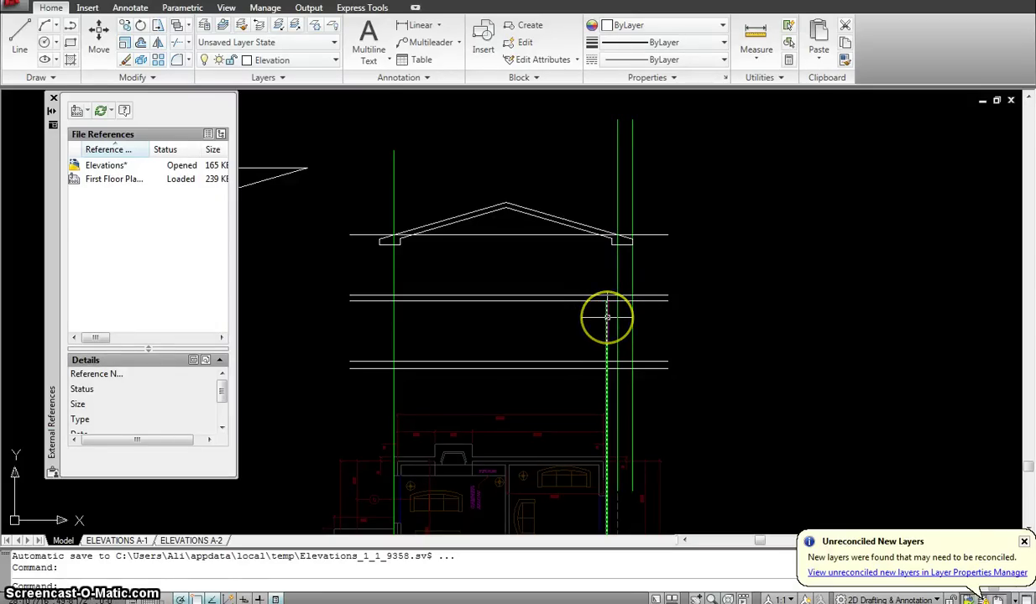
{"action": "key", "text": "Escape"}
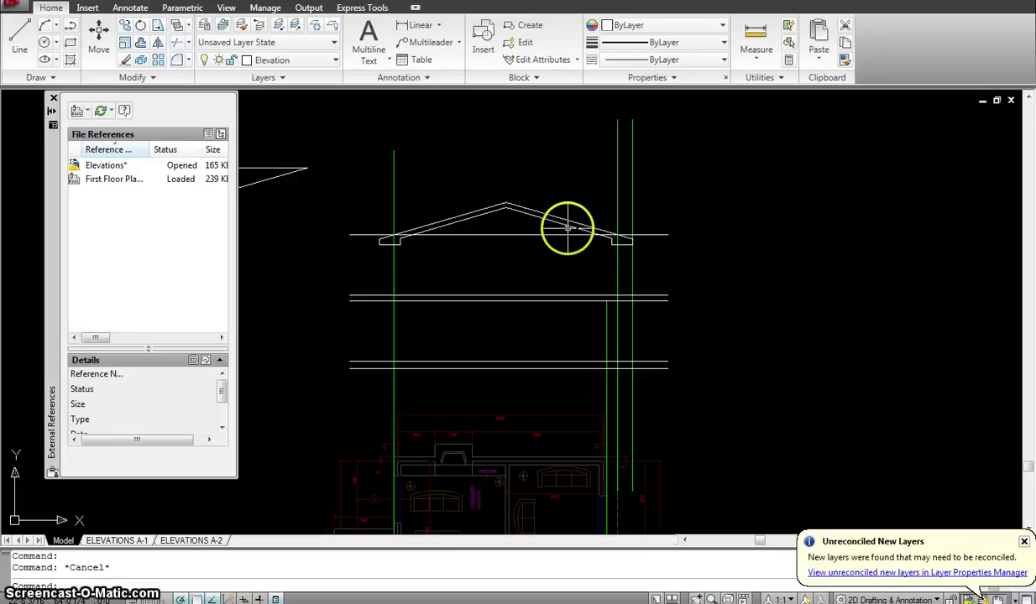
{"action": "type", "text": "co"}
{"action": "key", "text": "Return"}
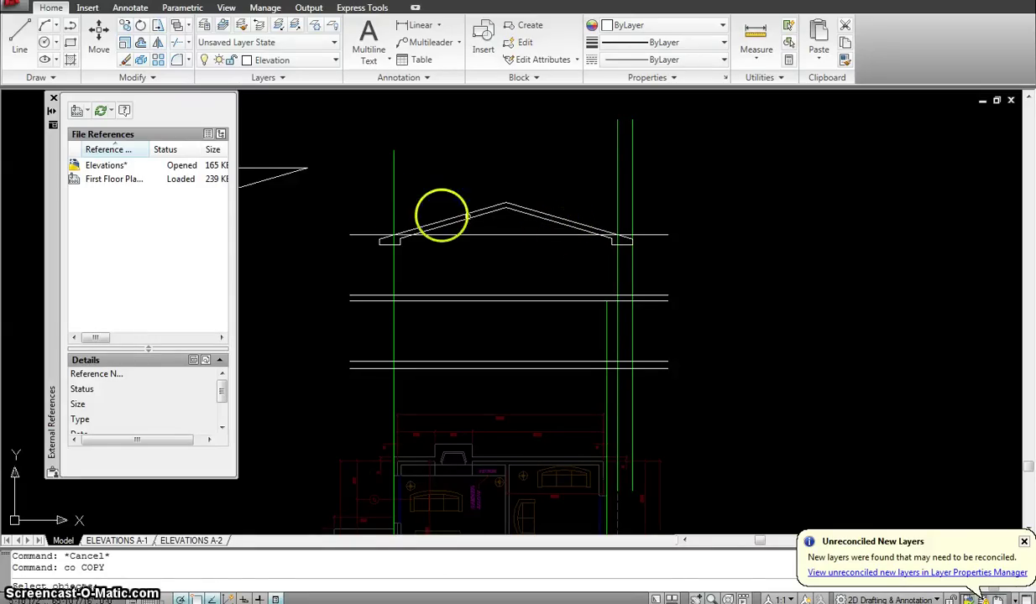
{"action": "left_click", "coordinate": [352, 169]}
{"action": "left_click", "coordinate": [649, 266]}
{"action": "key", "text": "Return"}
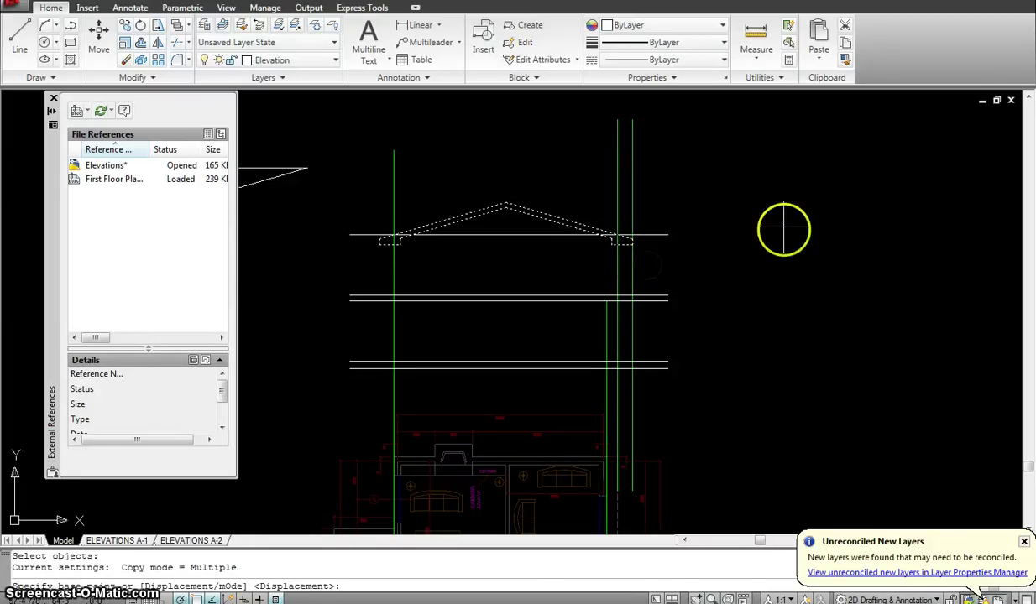
{"action": "left_click", "coordinate": [668, 235]}
{"action": "left_click", "coordinate": [667, 301]}
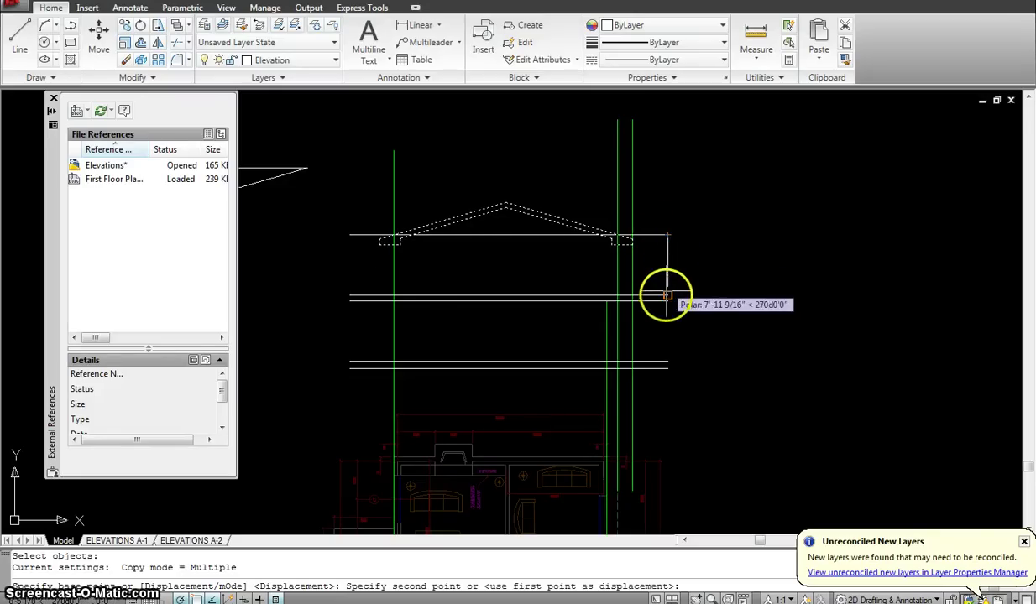
{"action": "left_click", "coordinate": [667, 296]}
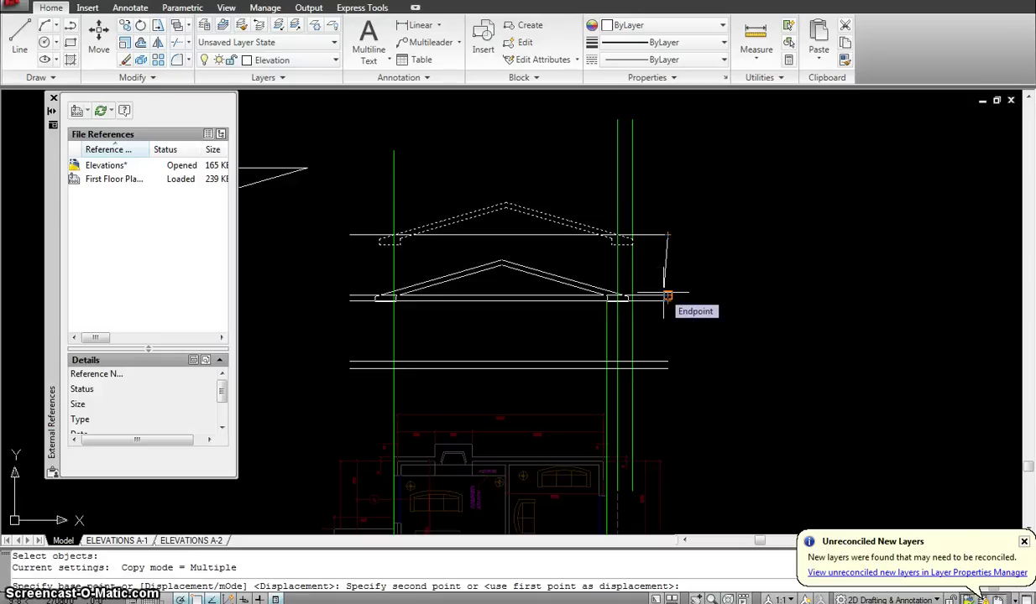
{"action": "left_click", "coordinate": [668, 296]}
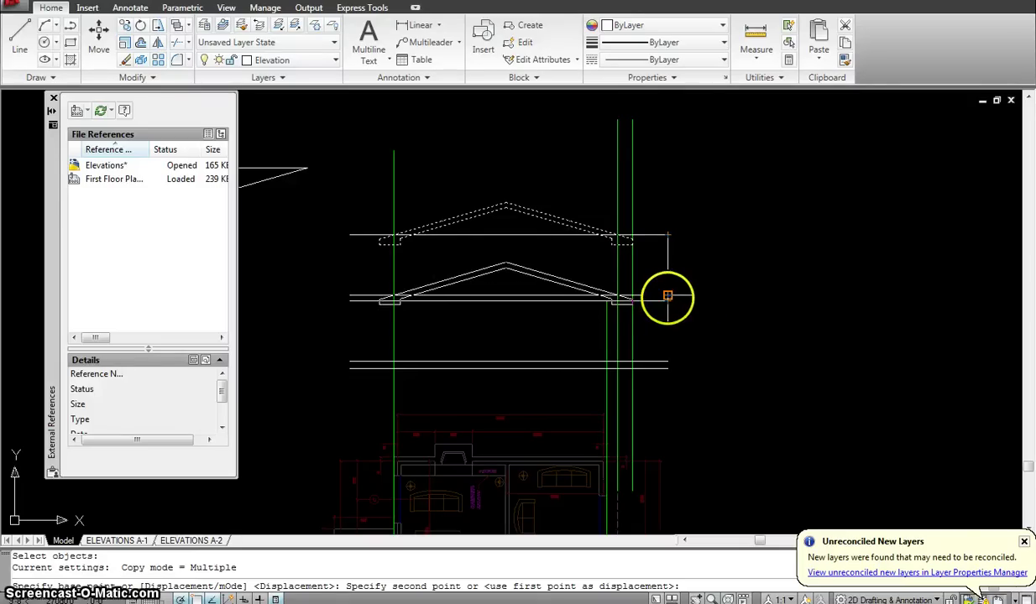
{"action": "key", "text": "Escape"}
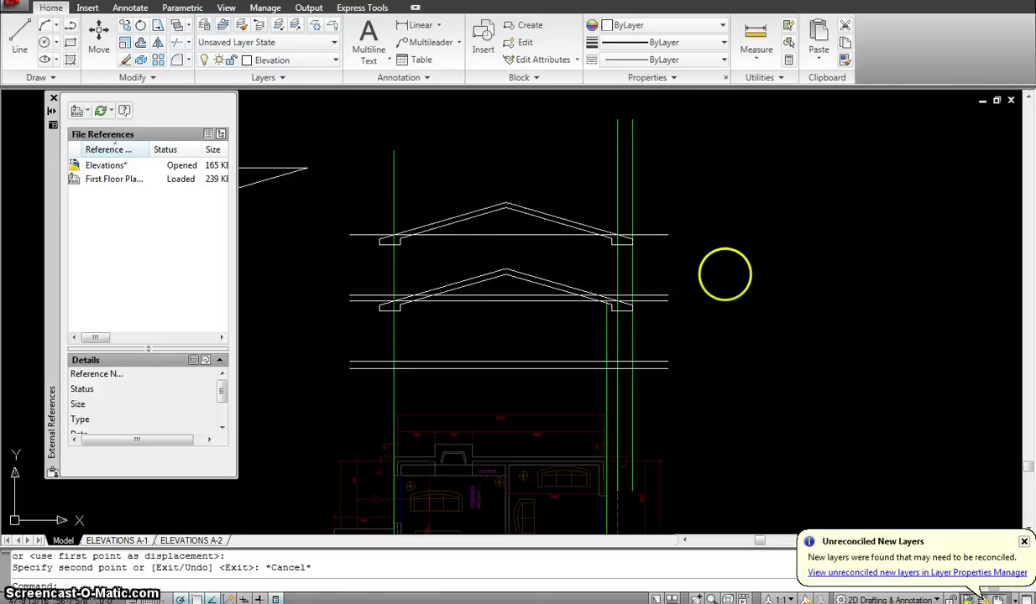
Step: Copy the cupola with its weathervane from the finished side elevation 2 onto the peak of the new lower roof
{"action": "scroll", "coordinate": [736, 285], "scroll_direction": "down", "scroll_amount": 2}
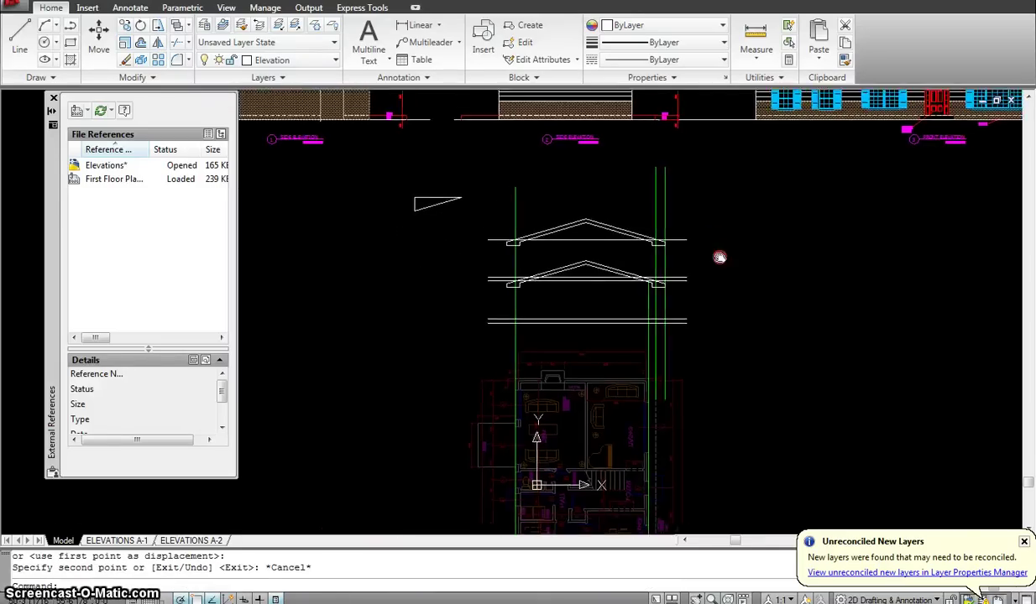
{"action": "middle_click_drag", "start_coordinate": [657, 303], "coordinate": [642, 340]}
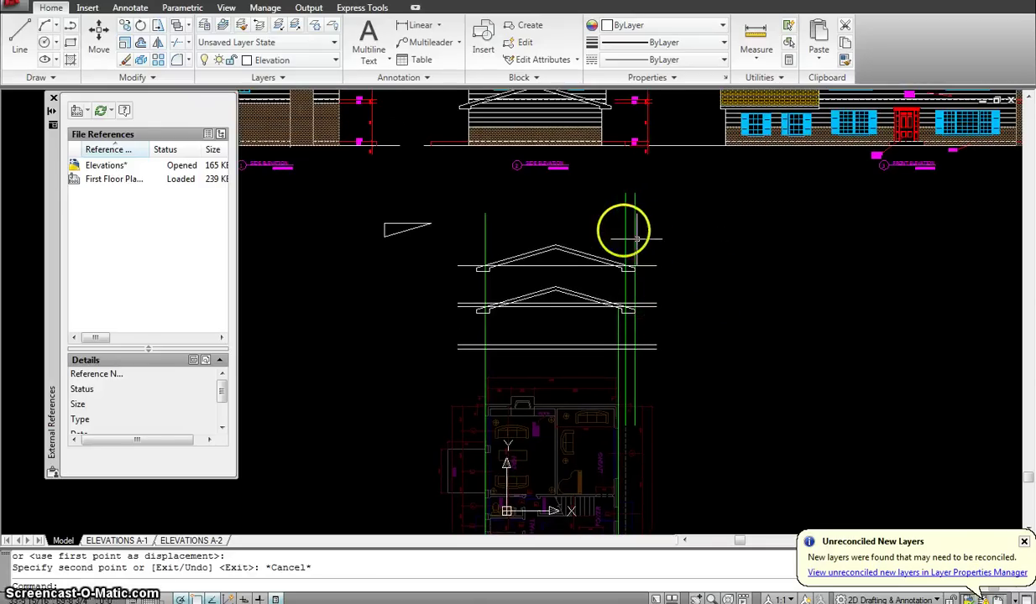
{"action": "mouse_move", "coordinate": [620, 229]}
{"action": "middle_mouse_down"}
{"action": "mouse_move", "coordinate": [597, 325]}
{"action": "mouse_move", "coordinate": [600, 305]}
{"action": "middle_mouse_up"}
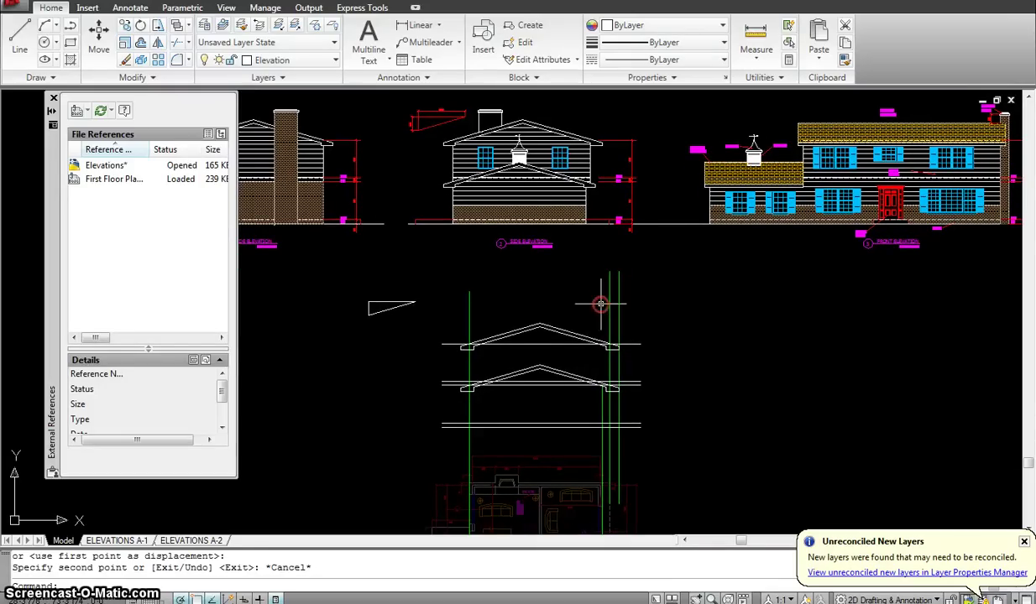
{"action": "middle_click_drag", "start_coordinate": [643, 370], "coordinate": [644, 365]}
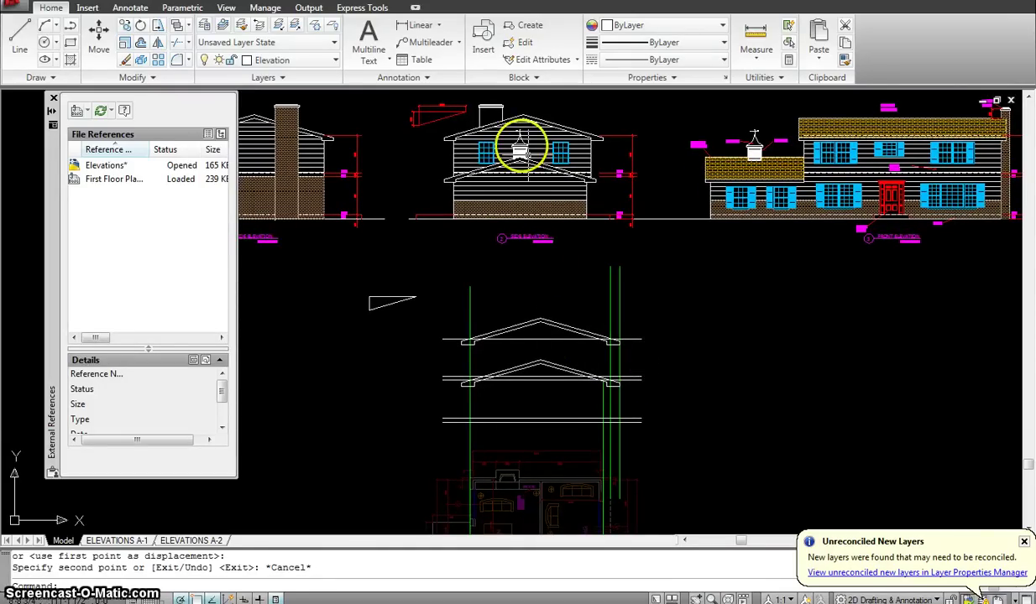
{"action": "scroll", "coordinate": [527, 142], "scroll_direction": "up", "scroll_amount": 5}
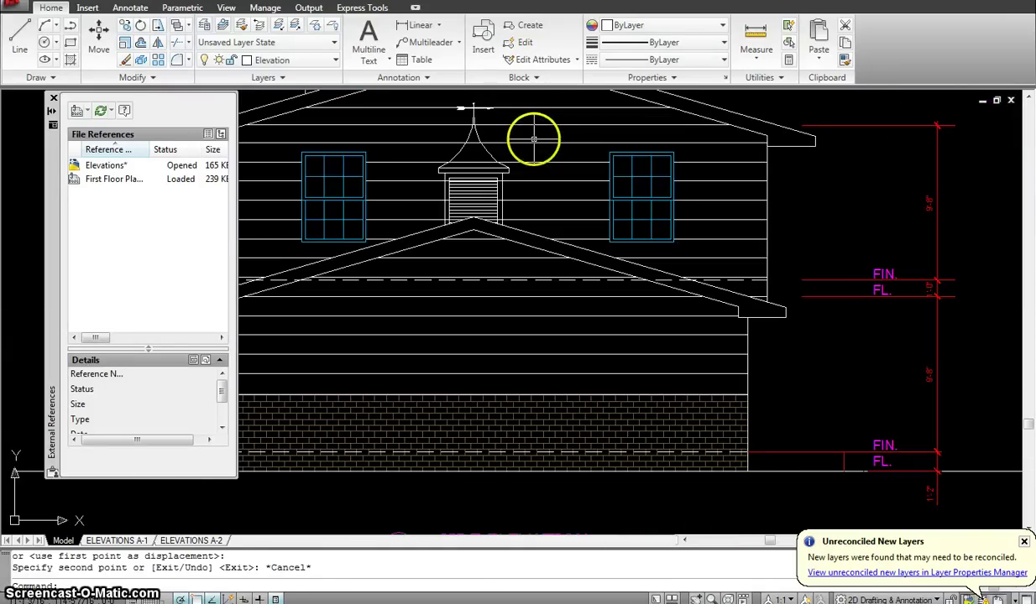
{"action": "key", "text": "Return"}
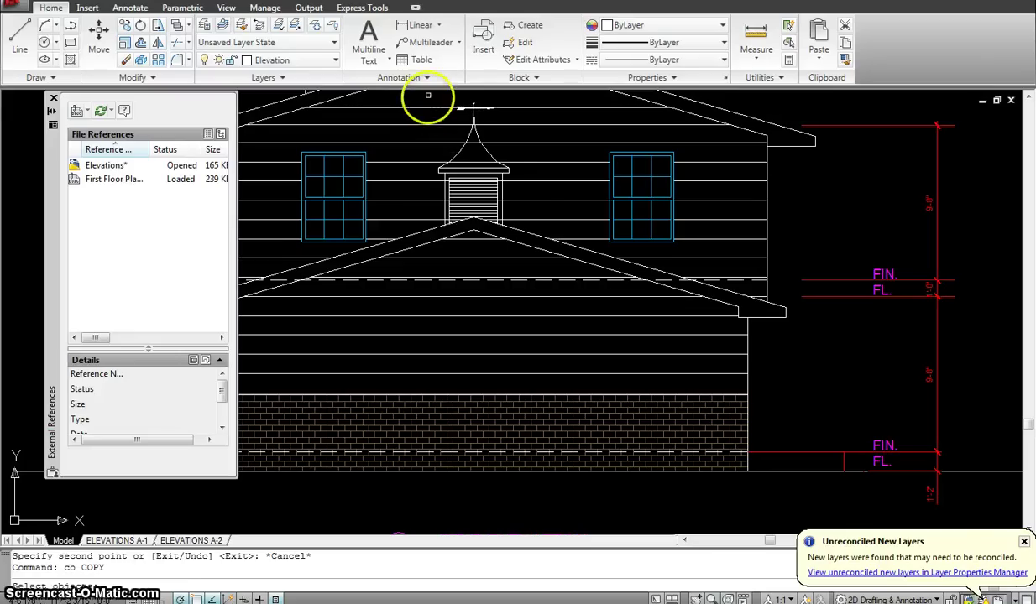
{"action": "left_click", "coordinate": [428, 94]}
{"action": "left_click", "coordinate": [535, 239]}
{"action": "key", "text": "Return"}
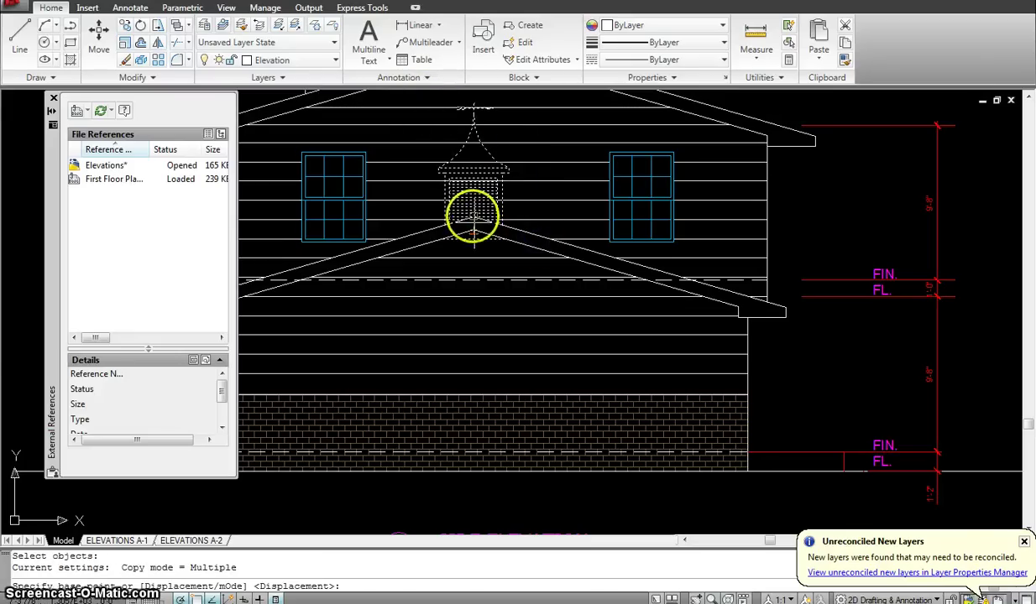
{"action": "left_click", "coordinate": [469, 213]}
{"action": "scroll", "coordinate": [484, 357], "scroll_direction": "down", "scroll_amount": 5}
{"action": "middle_click_drag", "start_coordinate": [484, 357], "coordinate": [492, 194]}
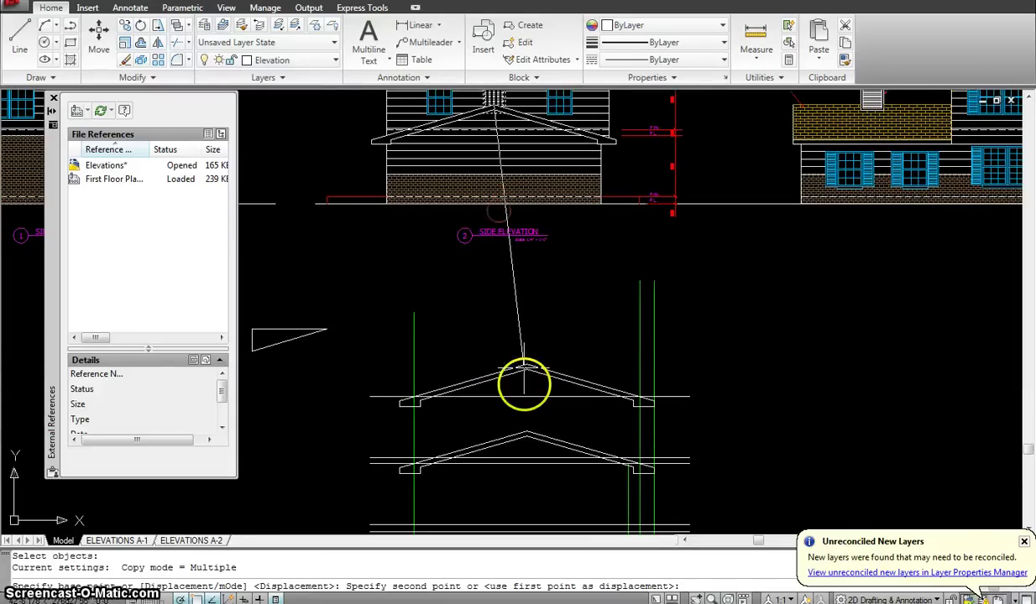
{"action": "left_click", "coordinate": [524, 433]}
{"action": "key", "text": "Escape"}
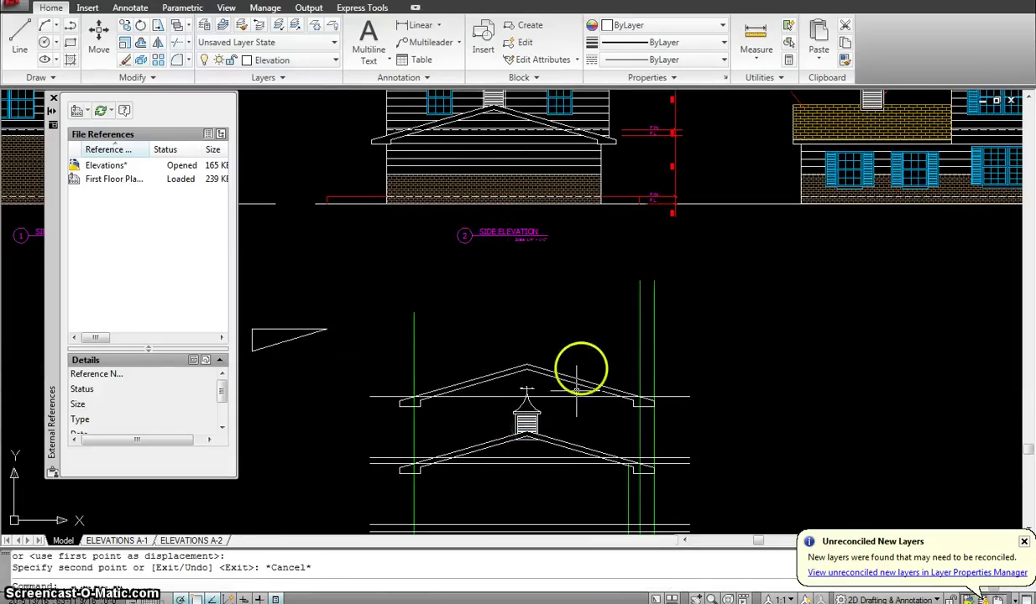
Step: Copy both upper-floor windows from side elevation 2 to the new elevation, using the upper roof peaks as base and destination points
{"action": "scroll", "coordinate": [595, 319], "scroll_direction": "down", "scroll_amount": 2}
{"action": "scroll", "coordinate": [529, 368], "scroll_direction": "up", "scroll_amount": 2}
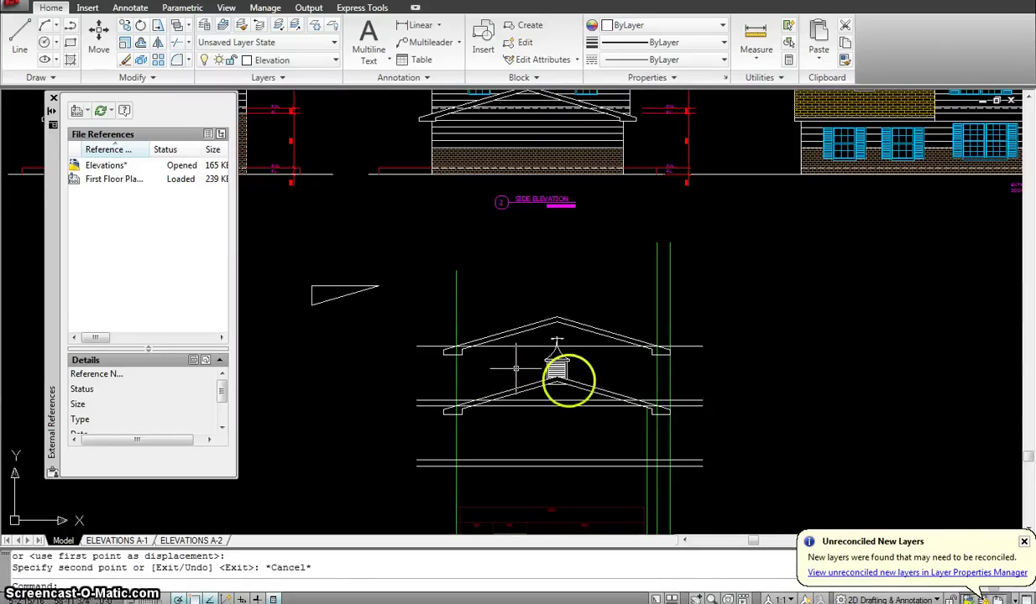
{"action": "scroll", "coordinate": [616, 369], "scroll_direction": "down", "scroll_amount": 2}
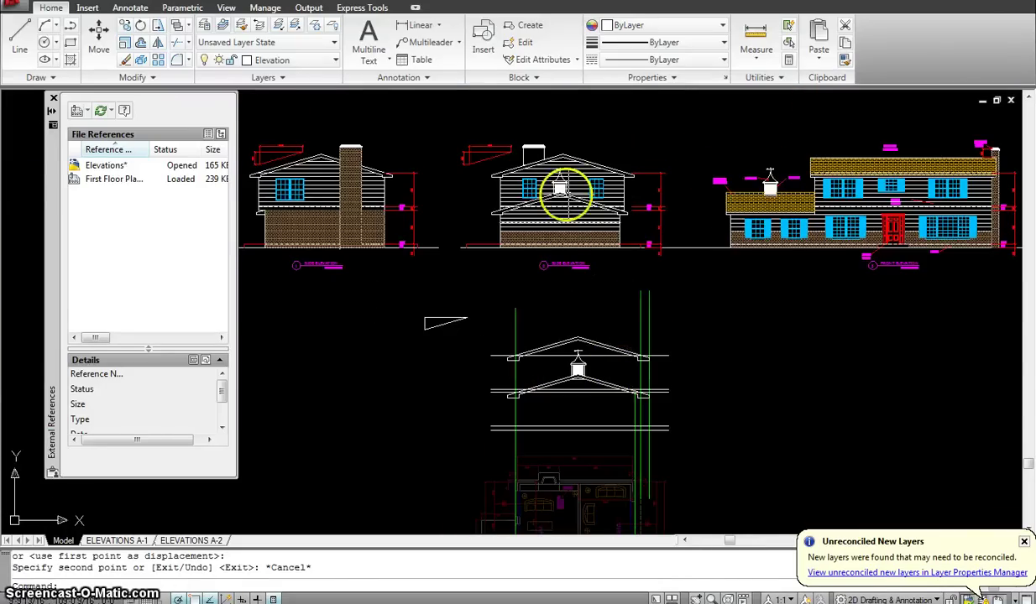
{"action": "scroll", "coordinate": [530, 174], "scroll_direction": "up", "scroll_amount": 3}
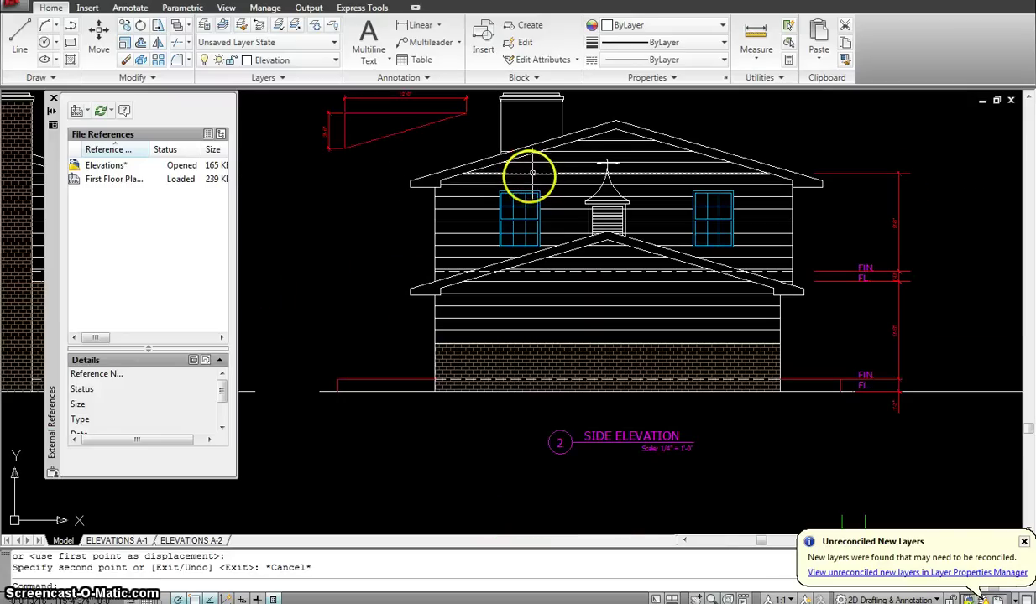
{"action": "left_click", "coordinate": [520, 194]}
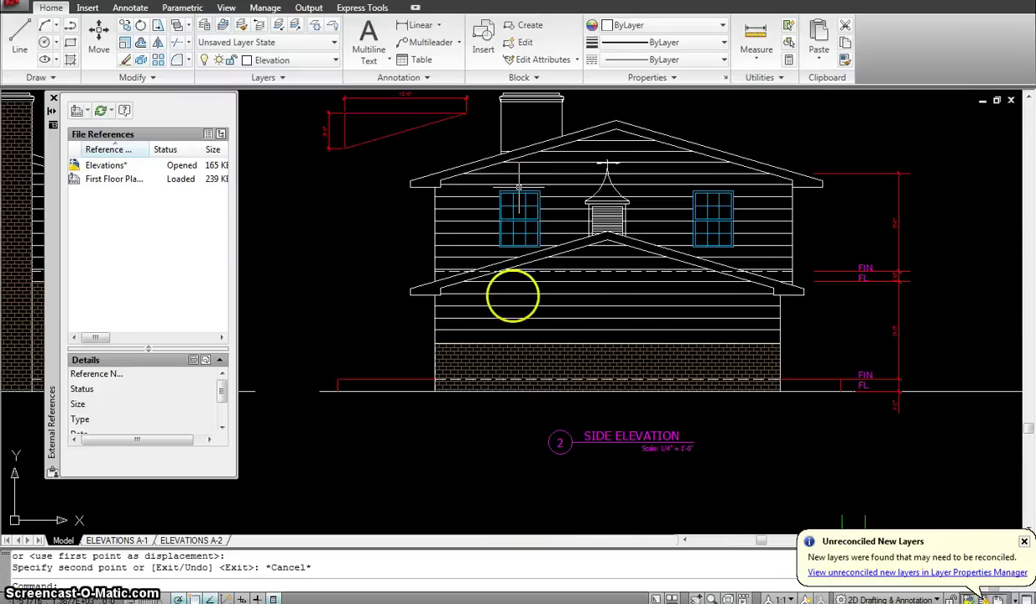
{"action": "scroll", "coordinate": [513, 293], "scroll_direction": "down", "scroll_amount": 3}
{"action": "middle_click_drag", "start_coordinate": [508, 373], "coordinate": [487, 318]}
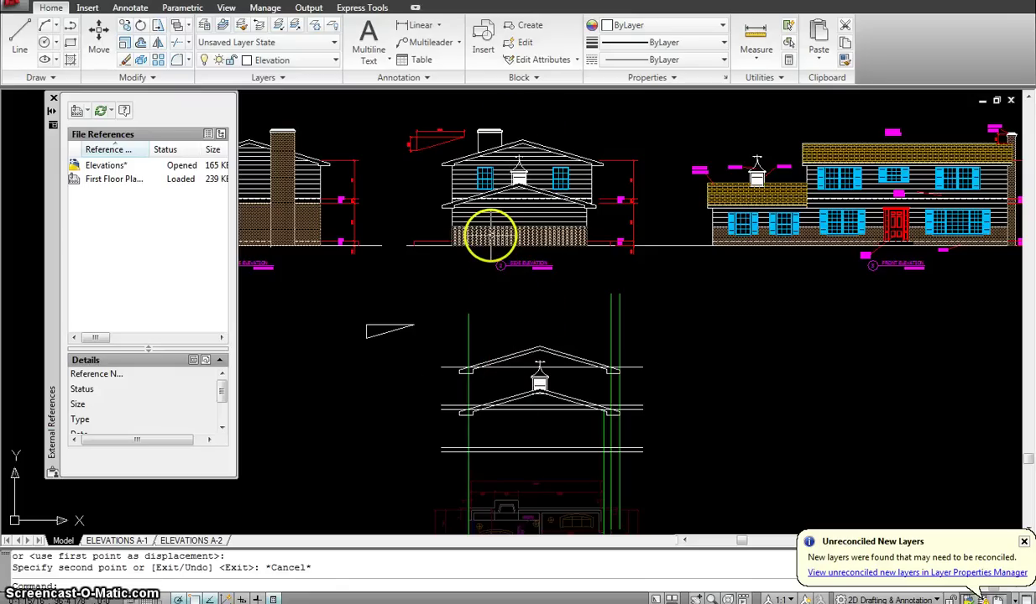
{"action": "key", "text": "Escape"}
{"action": "type", "text": "co"}
{"action": "key", "text": "Return"}
{"action": "scroll", "coordinate": [474, 202], "scroll_direction": "up", "scroll_amount": 4}
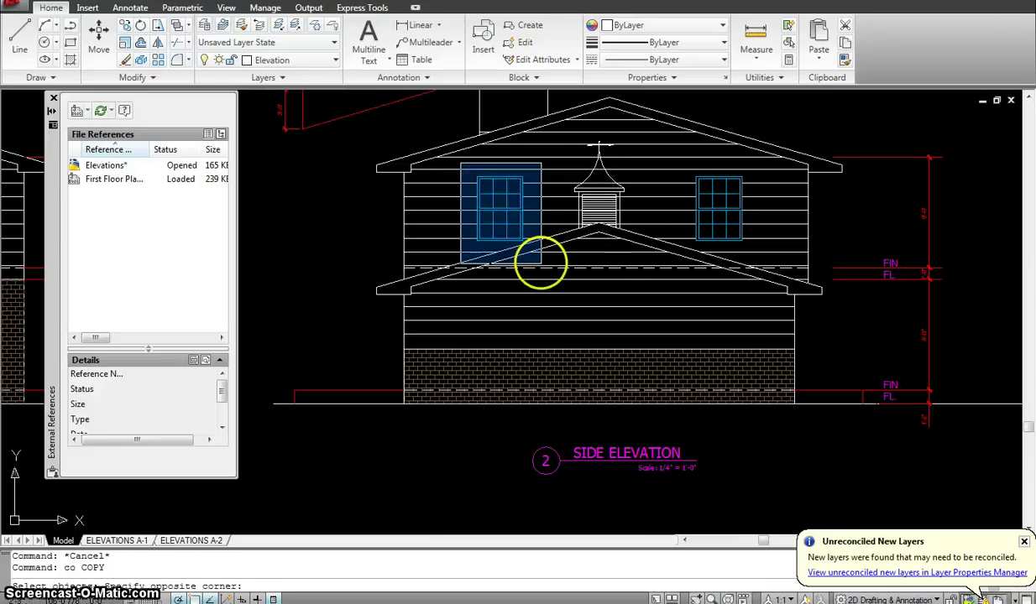
{"action": "left_click", "coordinate": [537, 261]}
{"action": "left_click", "coordinate": [662, 155]}
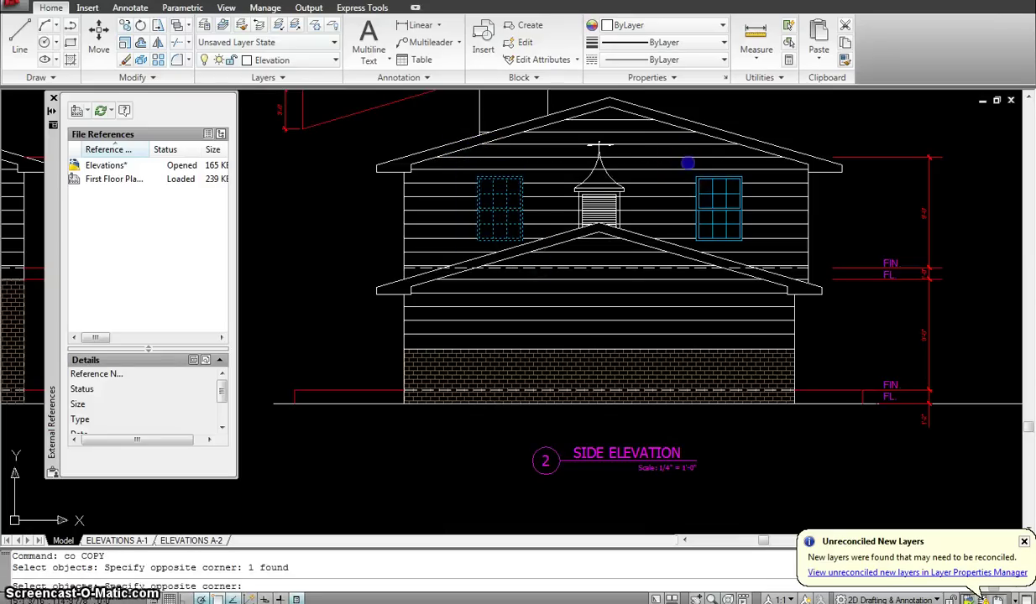
{"action": "left_click", "coordinate": [768, 260]}
{"action": "scroll", "coordinate": [738, 221], "scroll_direction": "down", "scroll_amount": 2}
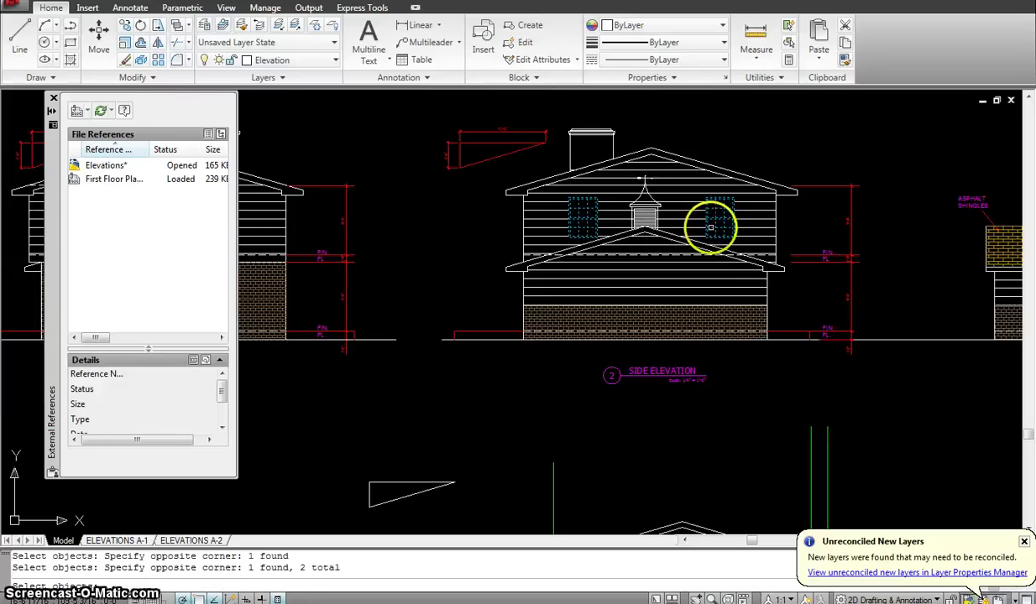
{"action": "key", "text": "Return"}
{"action": "left_click", "coordinate": [638, 260]}
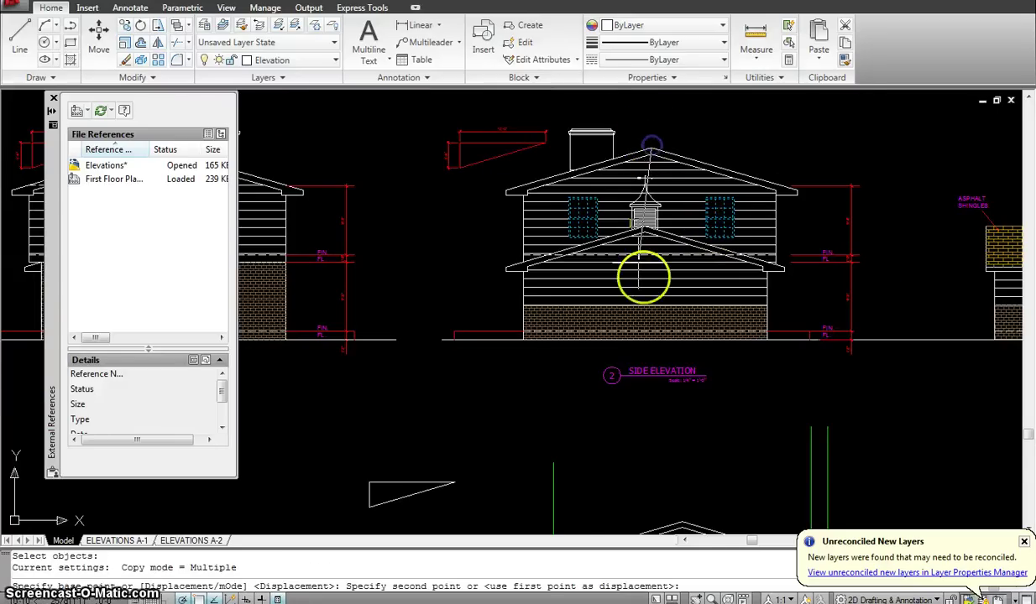
{"action": "scroll", "coordinate": [613, 243], "scroll_direction": "down", "scroll_amount": 3}
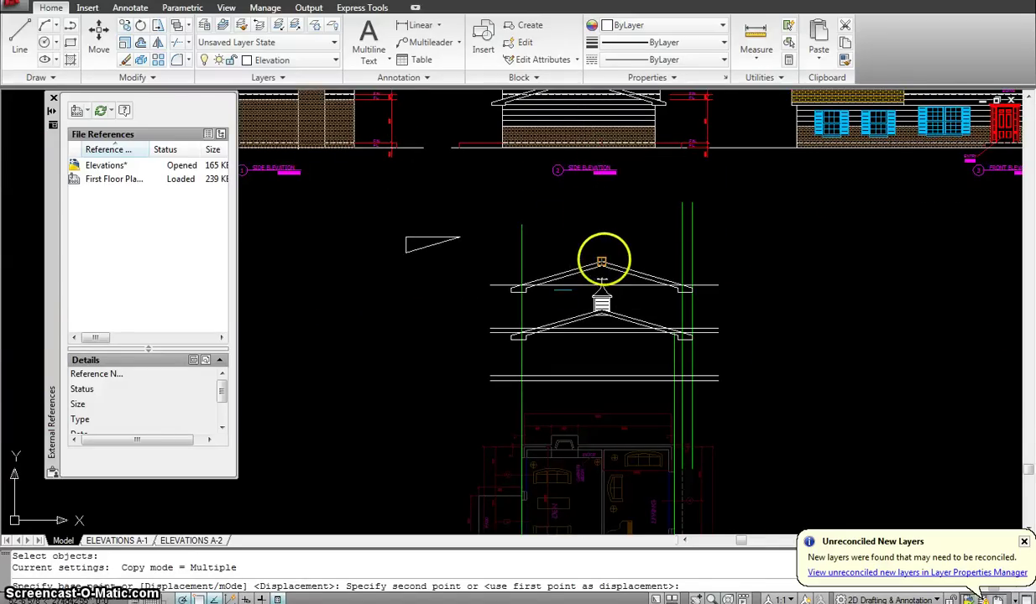
{"action": "left_click", "coordinate": [603, 262]}
{"action": "key", "text": "Escape"}
Step: Attach Second Floor Plan X-ref as an external reference, place it in the drawing, and unload First Floor Plan X-ref
{"action": "scroll", "coordinate": [609, 269], "scroll_direction": "down", "scroll_amount": 2}
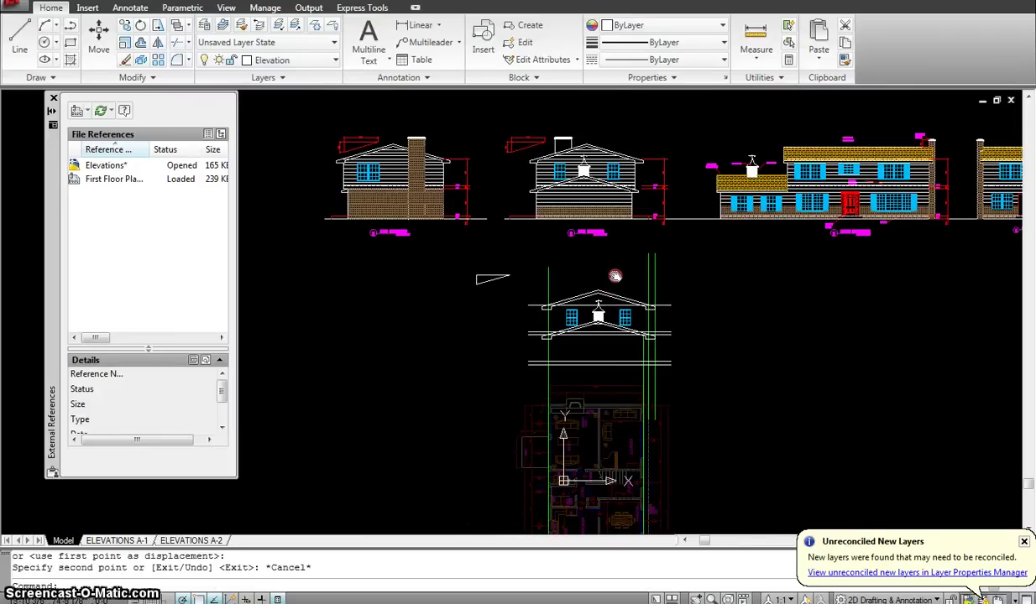
{"action": "scroll", "coordinate": [607, 269], "scroll_direction": "up", "scroll_amount": 1}
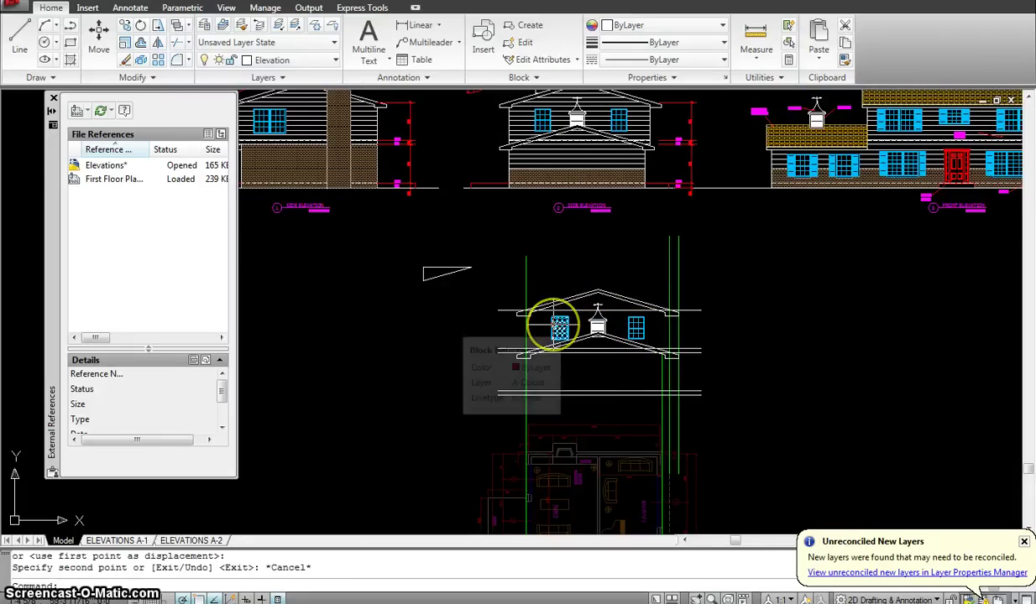
{"action": "left_click", "coordinate": [76, 111]}
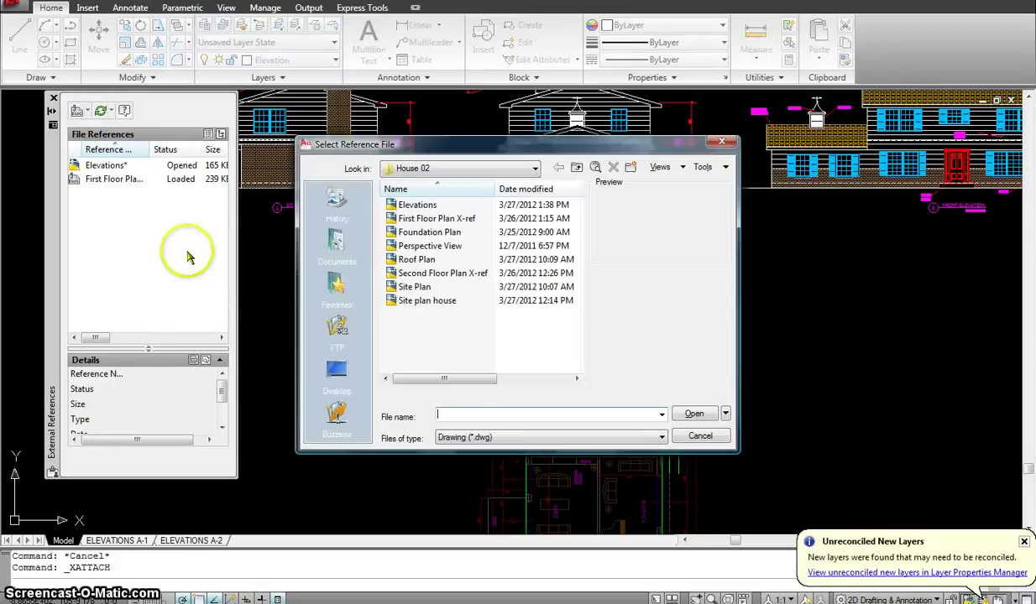
{"action": "left_click", "coordinate": [430, 275]}
{"action": "left_click", "coordinate": [693, 414]}
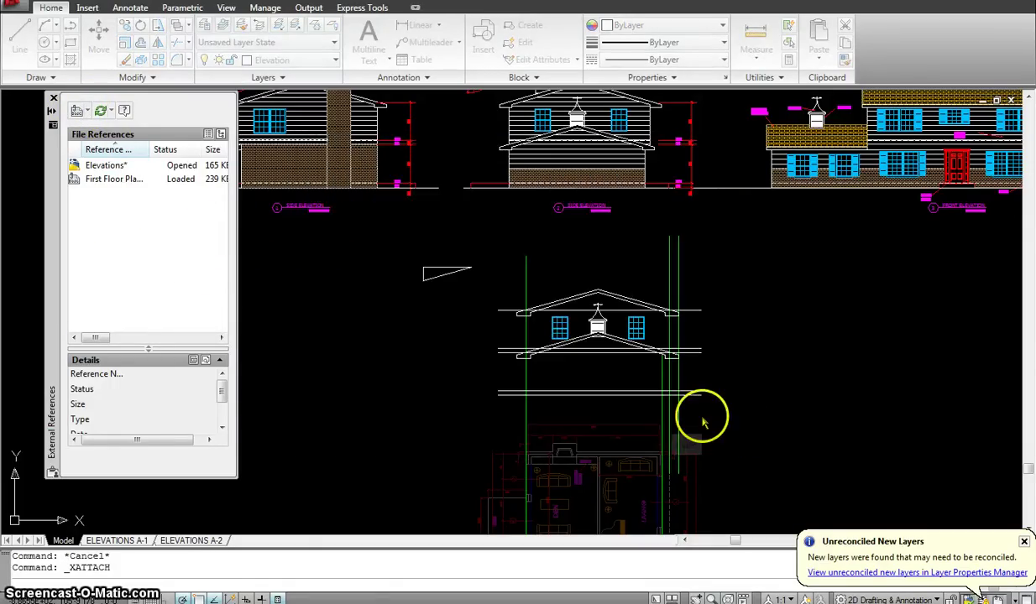
{"action": "left_click", "coordinate": [568, 442]}
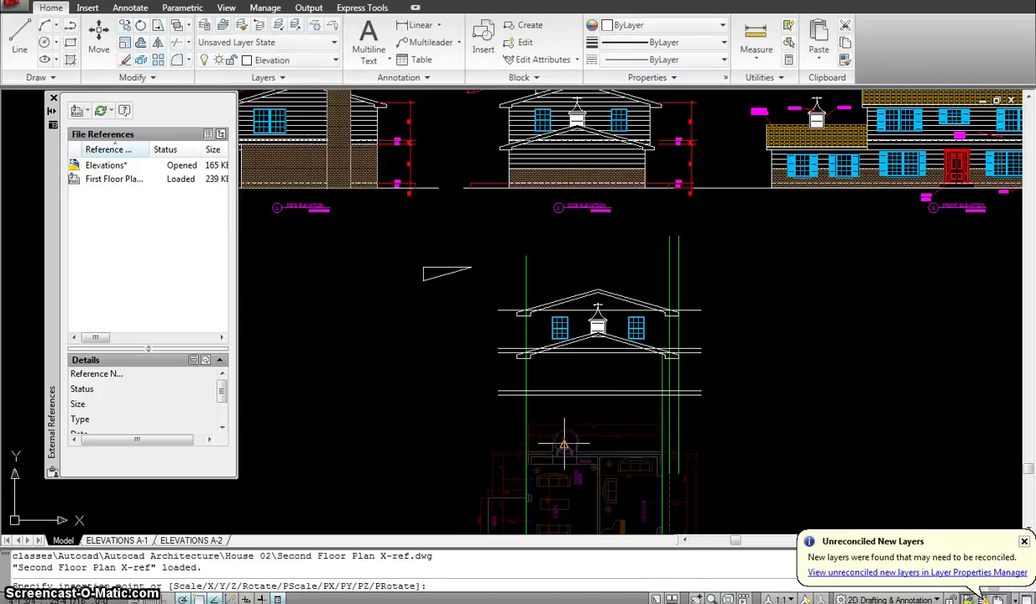
{"action": "left_click", "coordinate": [652, 382]}
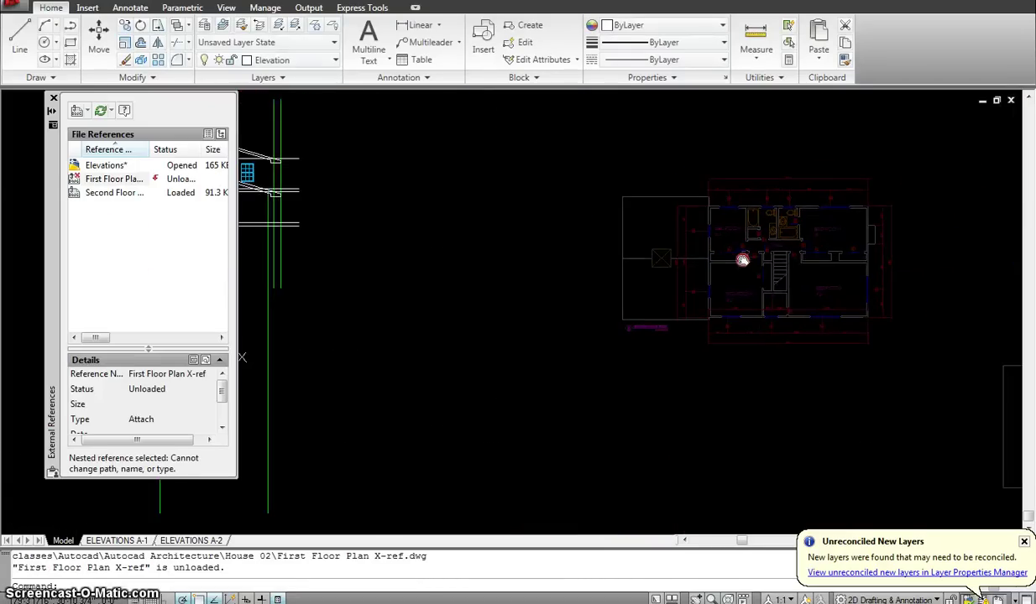
Step: Examine the side-wall windows on the second floor plan and compare them with the new and finished side elevations
{"action": "middle_click_drag", "start_coordinate": [742, 259], "coordinate": [856, 266]}
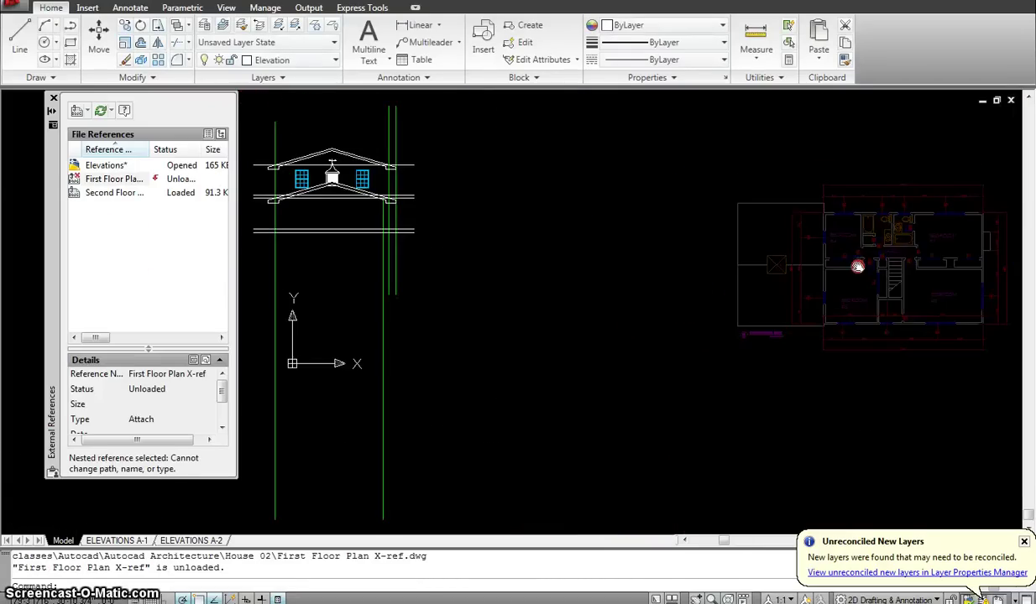
{"action": "middle_click_drag", "start_coordinate": [987, 248], "coordinate": [937, 257]}
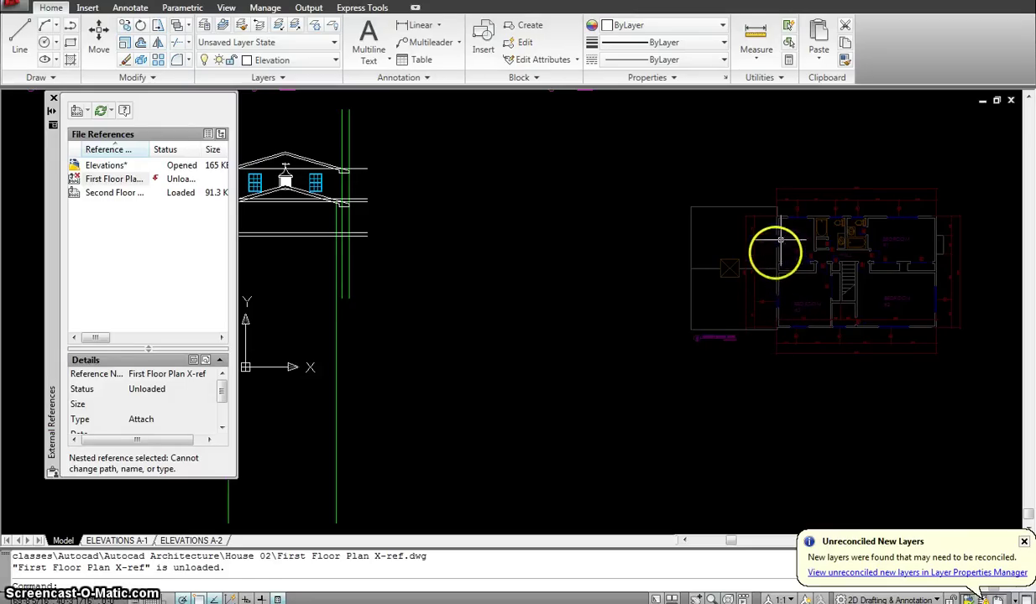
{"action": "scroll", "coordinate": [768, 304], "scroll_direction": "up", "scroll_amount": 5}
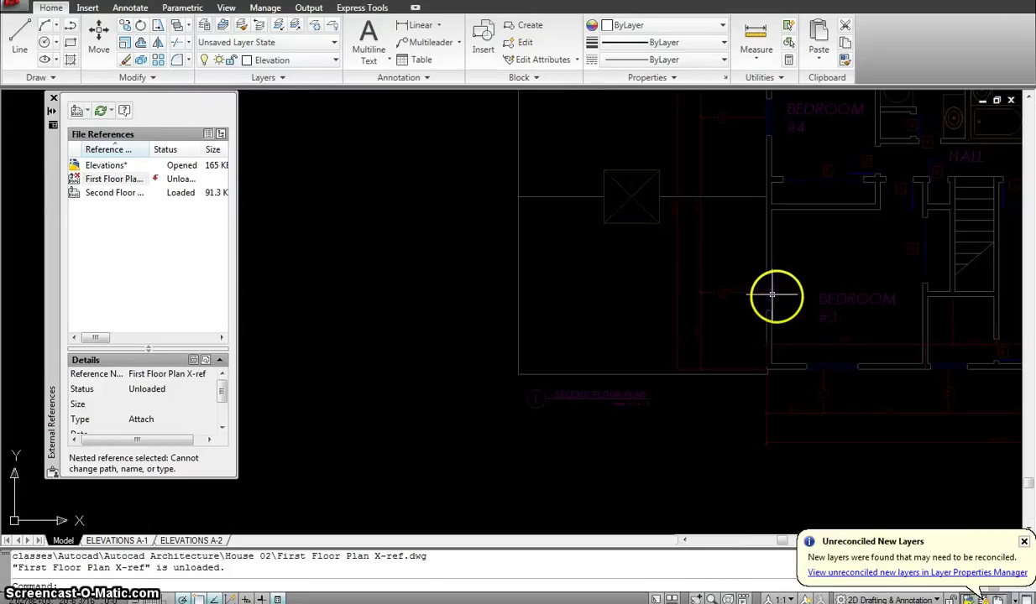
{"action": "scroll", "coordinate": [527, 224], "scroll_direction": "down", "scroll_amount": 5}
{"action": "scroll", "coordinate": [463, 120], "scroll_direction": "up", "scroll_amount": 4}
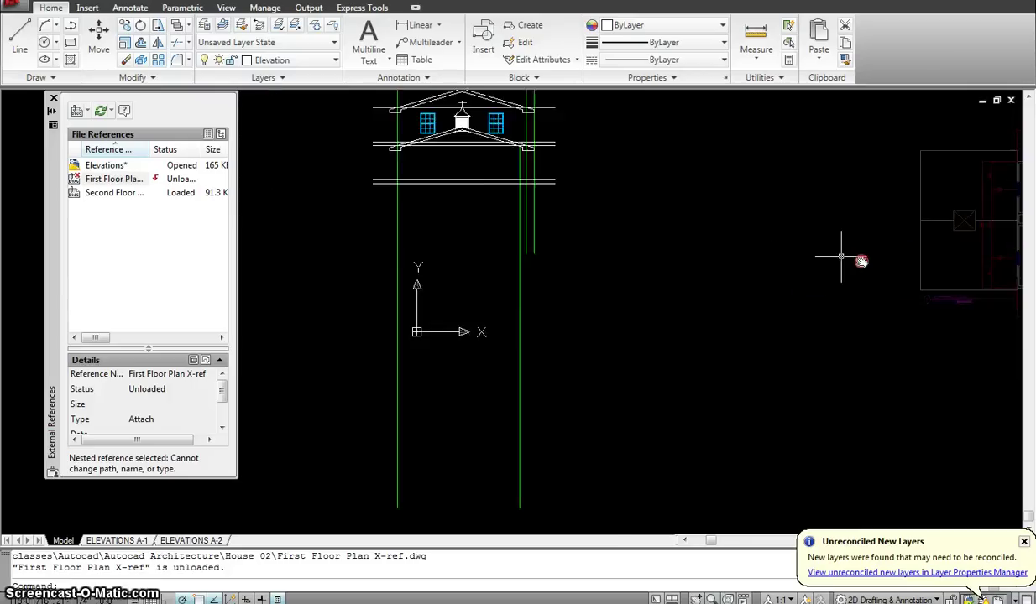
{"action": "middle_click_drag", "start_coordinate": [463, 120], "coordinate": [548, 120]}
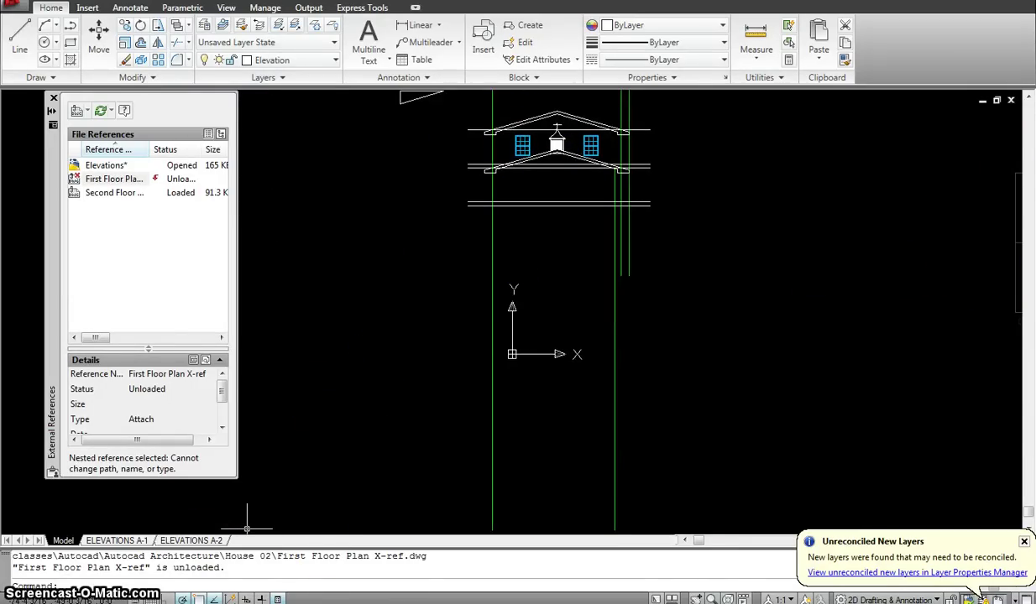
{"action": "mouse_move", "coordinate": [504, 110]}
{"action": "middle_mouse_down"}
{"action": "mouse_move", "coordinate": [440, 323]}
{"action": "mouse_move", "coordinate": [440, 264]}
{"action": "mouse_move", "coordinate": [417, 195]}
{"action": "mouse_move", "coordinate": [424, 357]}
{"action": "middle_mouse_up"}
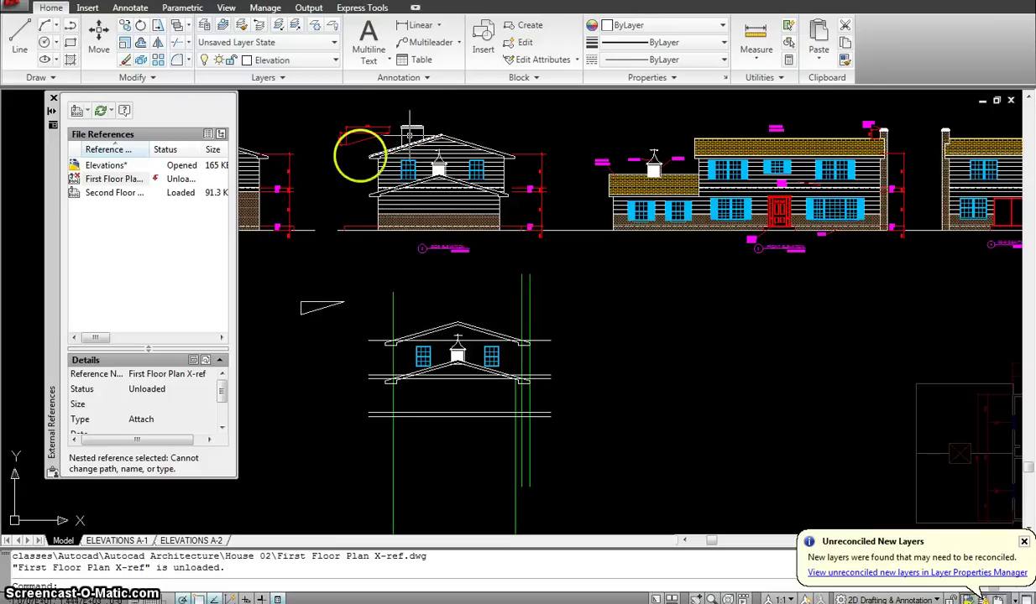
Step: Unload Second Floor Plan X-ref and reload First Floor Plan X-ref
{"action": "right_click", "coordinate": [114, 194]}
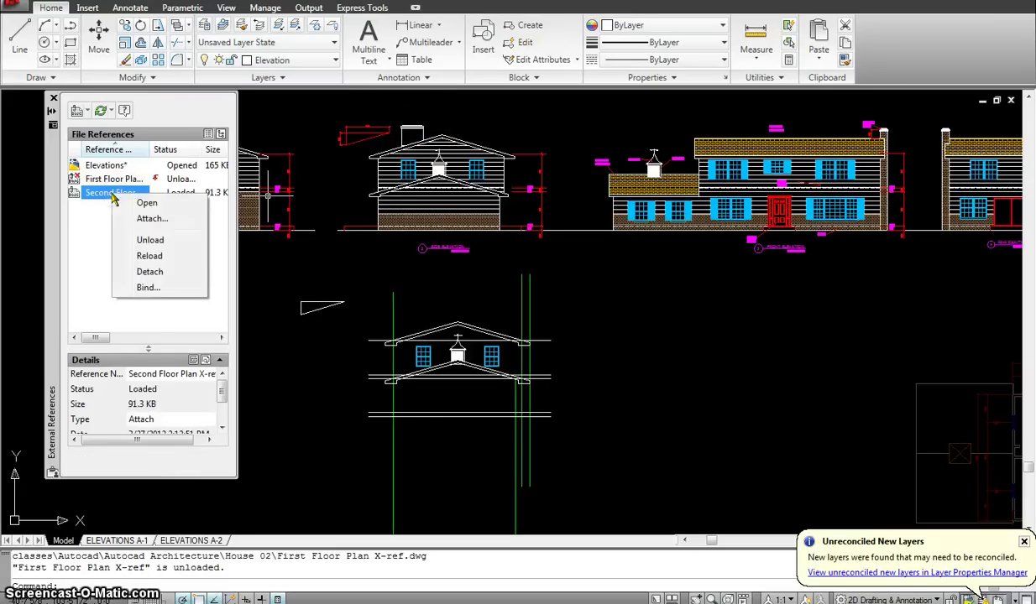
{"action": "left_click", "coordinate": [151, 241]}
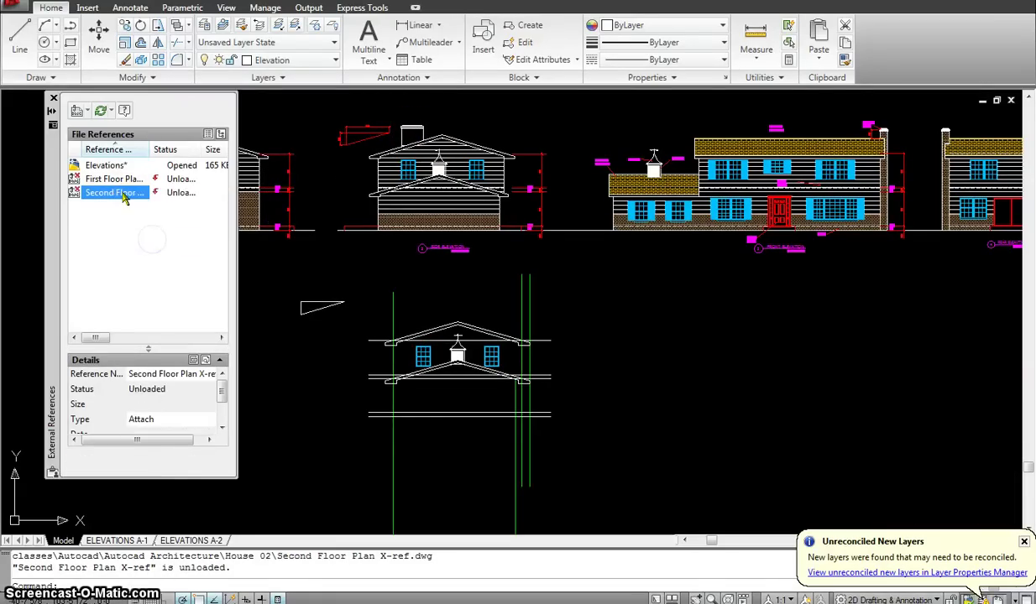
{"action": "right_click", "coordinate": [111, 180]}
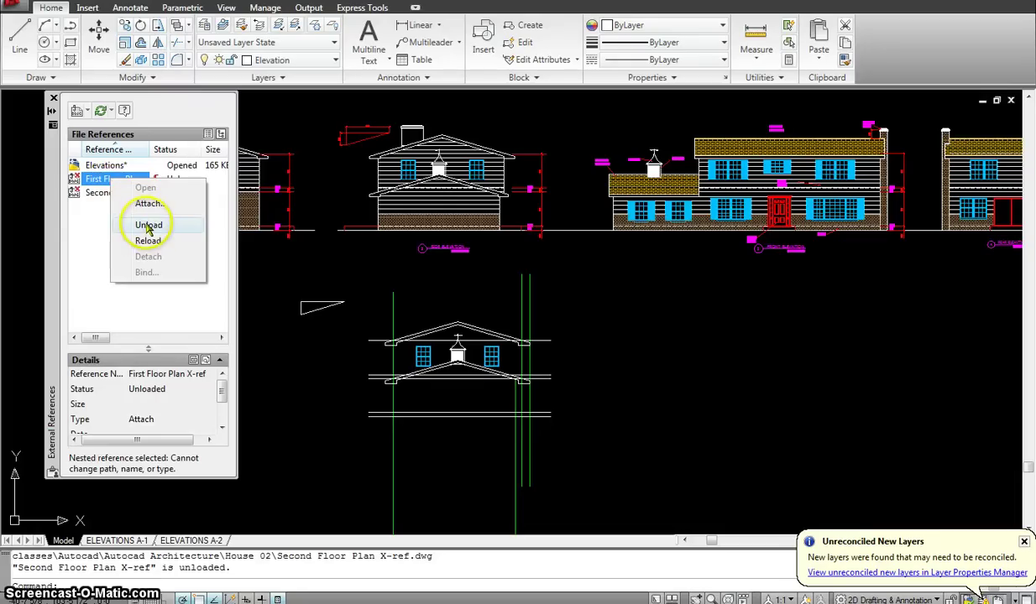
{"action": "left_click", "coordinate": [147, 227]}
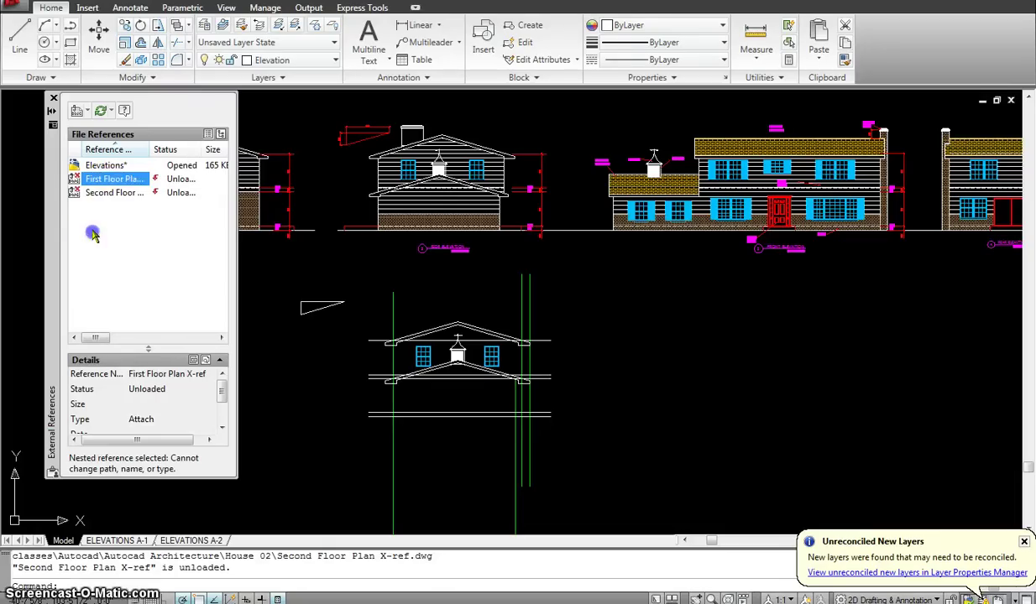
{"action": "right_click", "coordinate": [118, 189]}
{"action": "left_click", "coordinate": [137, 245]}
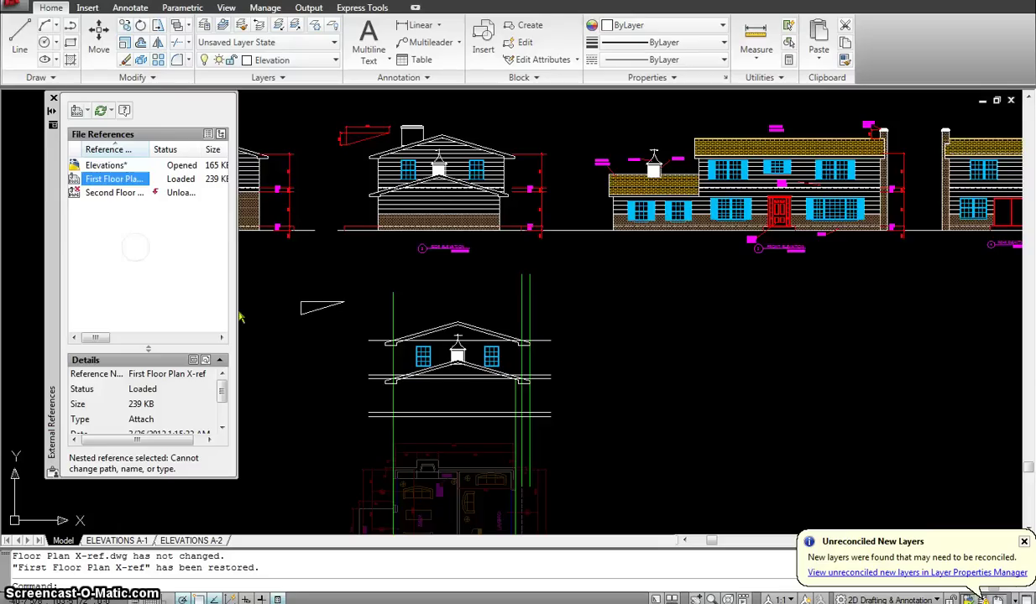
Step: Draw a vertical line from the left corner of the chimney on the first floor plan up past the upper roof
{"action": "middle_click_drag", "start_coordinate": [462, 397], "coordinate": [456, 300]}
{"action": "key", "text": "Escape"}
{"action": "key", "text": "Escape"}
{"action": "type", "text": "l"}
{"action": "key", "text": "Return"}
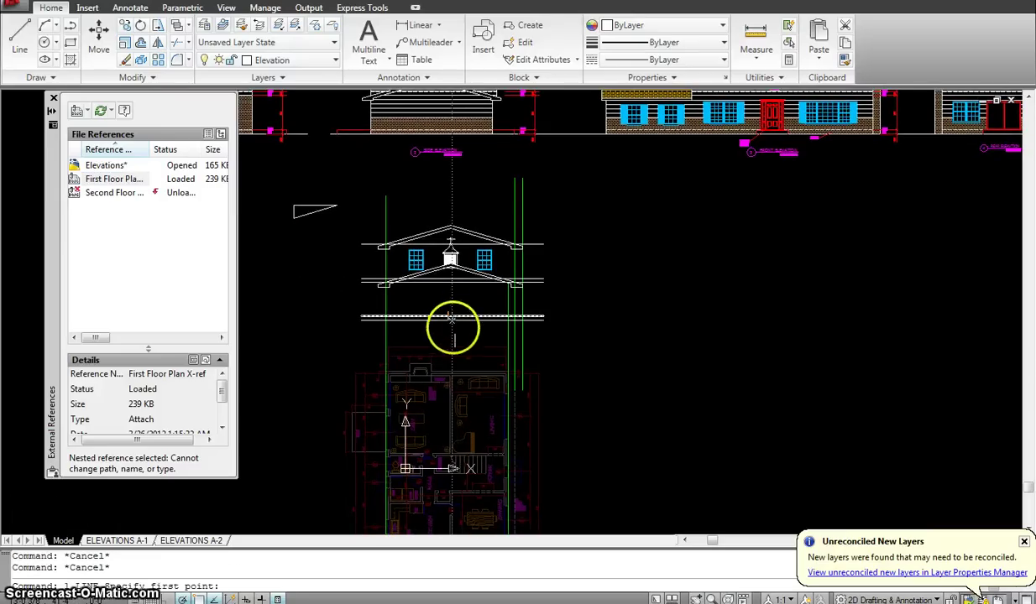
{"action": "scroll", "coordinate": [418, 358], "scroll_direction": "up", "scroll_amount": 2}
{"action": "scroll", "coordinate": [411, 362], "scroll_direction": "up", "scroll_amount": 2}
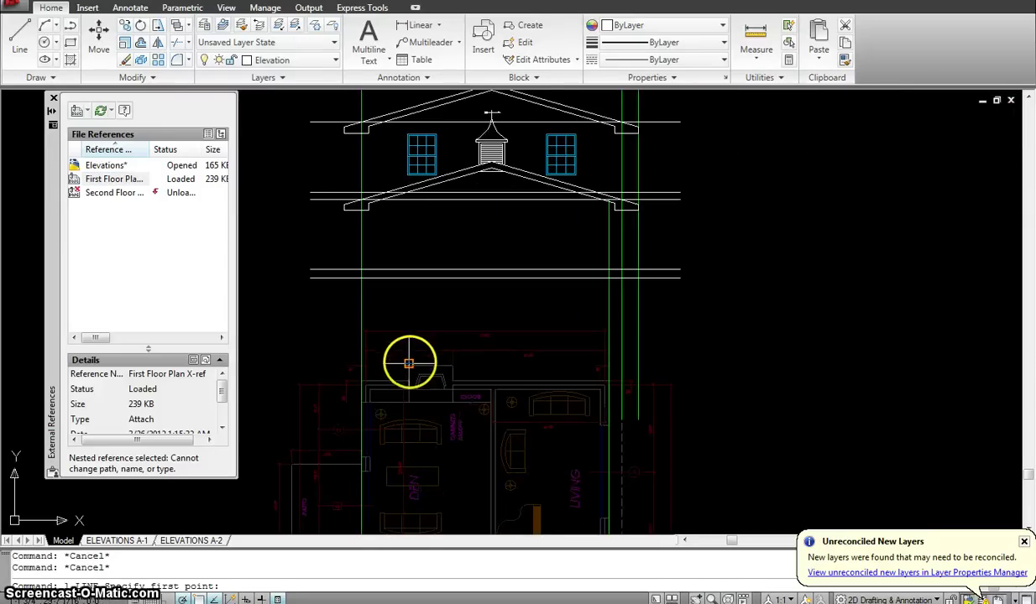
{"action": "scroll", "coordinate": [410, 364], "scroll_direction": "down", "scroll_amount": 3}
{"action": "left_click", "coordinate": [400, 219]}
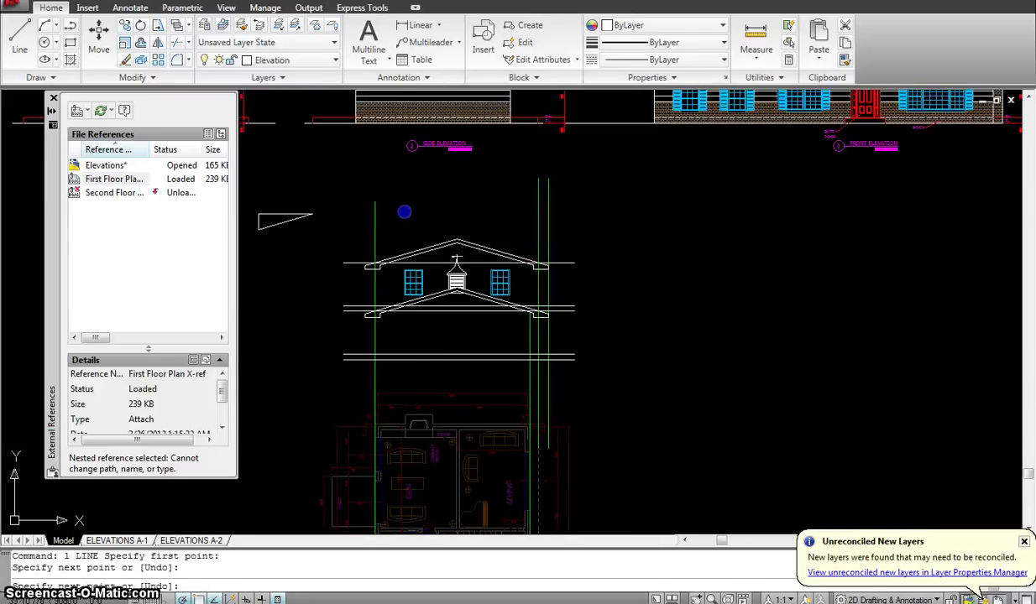
{"action": "key", "text": "Escape"}
Step: Draw a second vertical line from the chimney's right corner on the plan up past the upper roof
{"action": "key", "text": "Return"}
{"action": "left_click", "coordinate": [448, 409]}
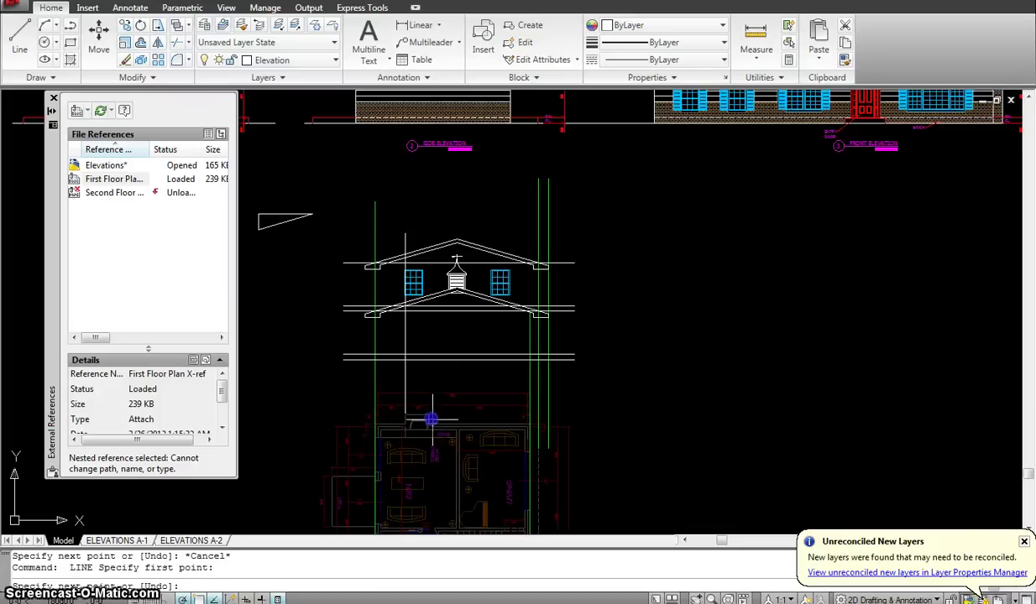
{"action": "left_click", "coordinate": [427, 224]}
{"action": "key", "text": "Escape"}
Step: Connect the two chimney lines above the roof with a horizontal line starting at the left line's upper end
{"action": "scroll", "coordinate": [407, 234], "scroll_direction": "up", "scroll_amount": 3}
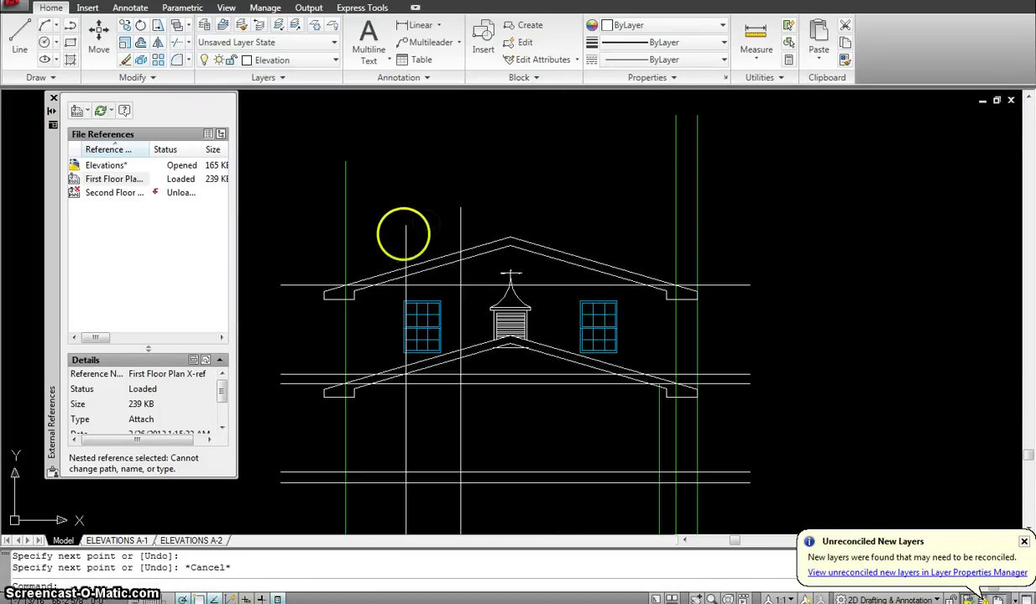
{"action": "key", "text": "Return"}
{"action": "left_click", "coordinate": [407, 225]}
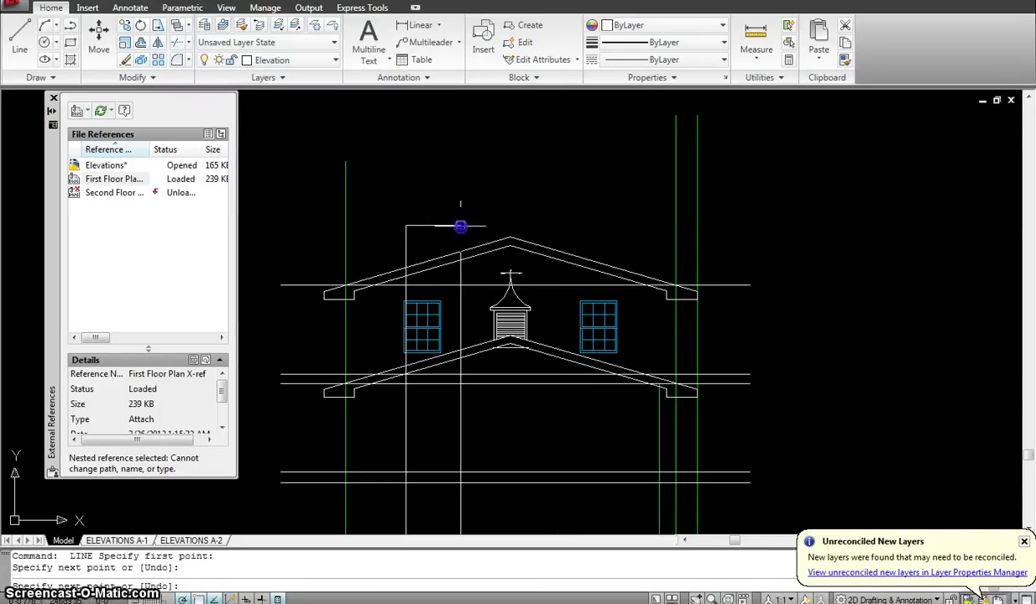
{"action": "middle_click_drag", "start_coordinate": [479, 200], "coordinate": [464, 226]}
Step: Offset the chimney's horizontal line upward by about 1'-0", picking the distance with two points
{"action": "type", "text": "o"}
{"action": "key", "text": "Return"}
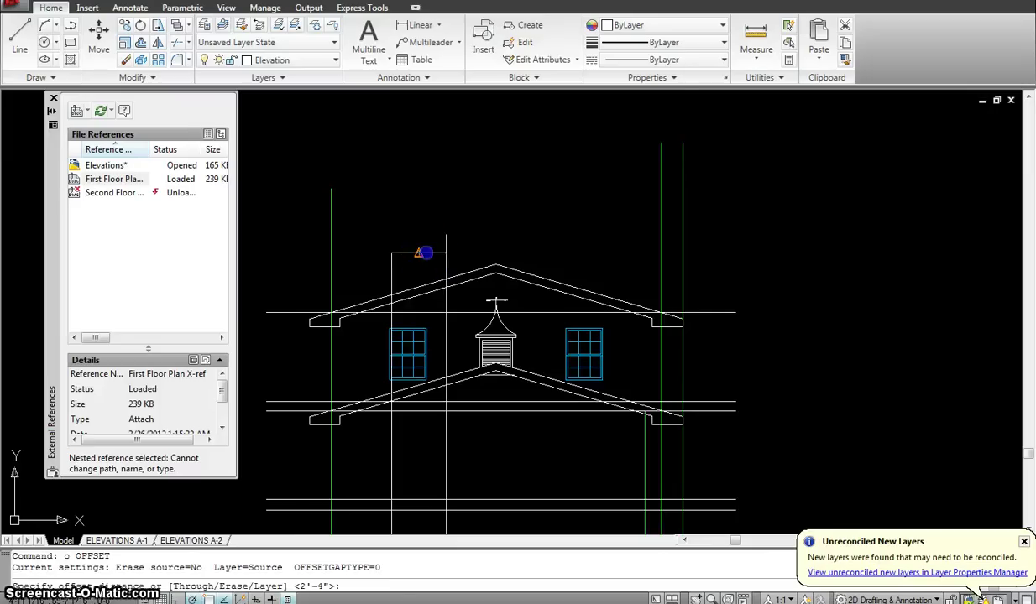
{"action": "left_click", "coordinate": [424, 253]}
{"action": "scroll", "coordinate": [424, 252], "scroll_direction": "up", "scroll_amount": 2}
{"action": "left_click", "coordinate": [423, 240]}
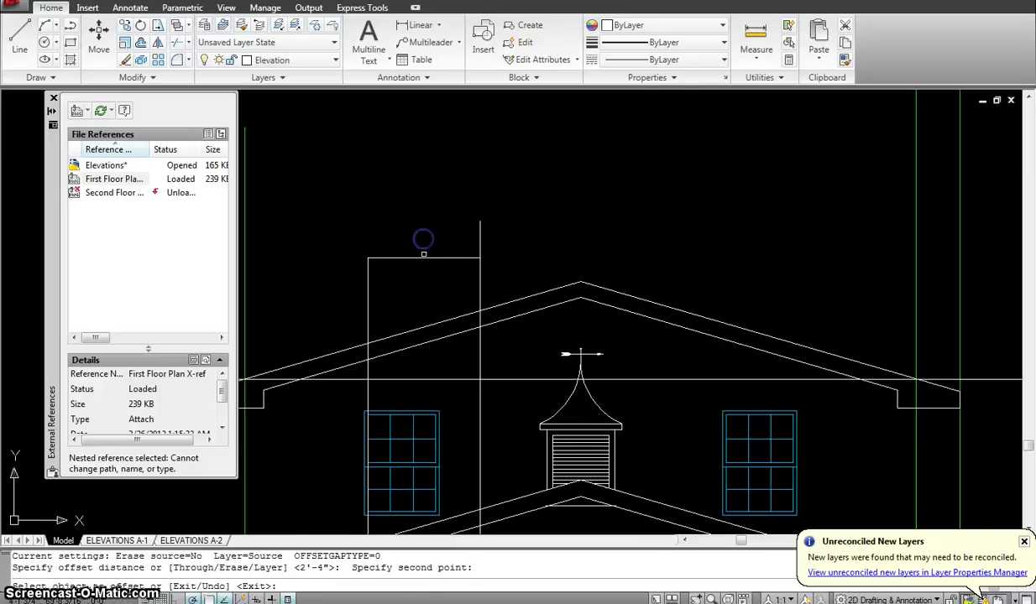
{"action": "left_click", "coordinate": [422, 258]}
{"action": "key", "text": "Return"}
{"action": "key", "text": "Return"}
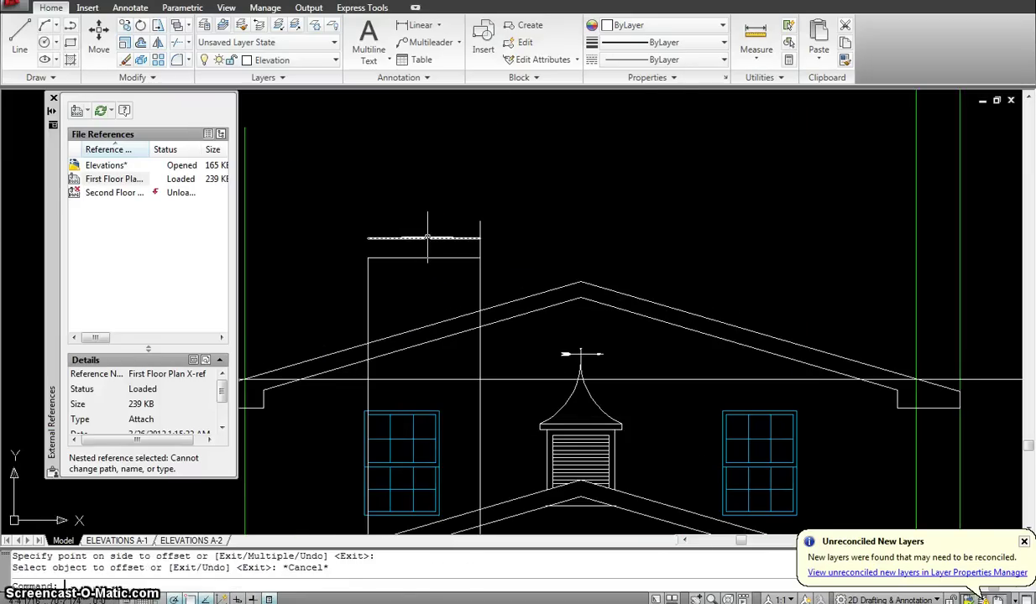
{"action": "left_click", "coordinate": [421, 256]}
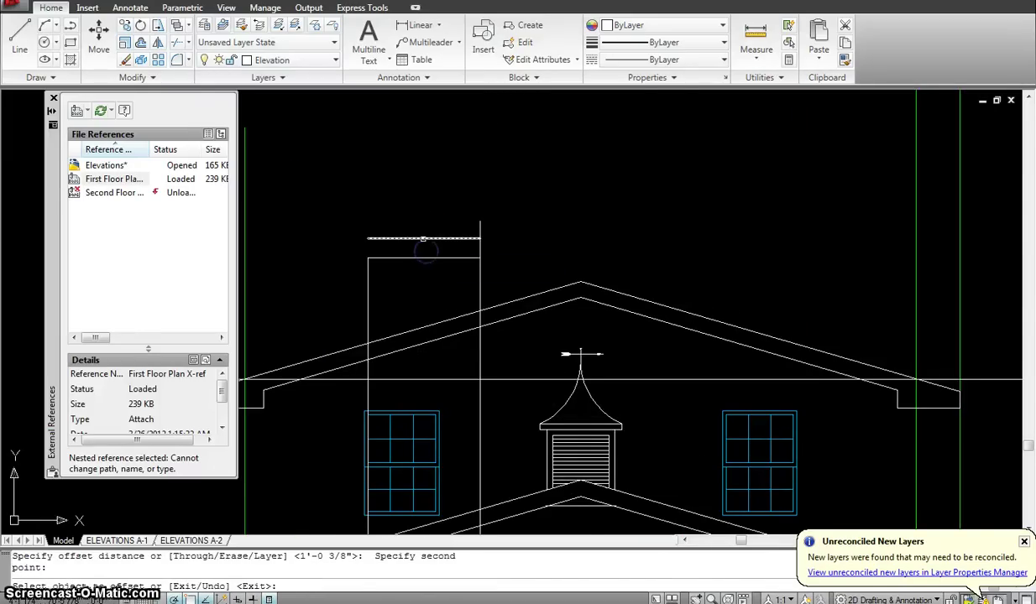
{"action": "left_click", "coordinate": [417, 257]}
{"action": "left_click", "coordinate": [415, 286]}
{"action": "key", "text": "Return"}
Step: Offset the uppermost chimney line downward by a picked distance to add a cap line between the two horizontal lines
{"action": "key", "text": "Return"}
{"action": "scroll", "coordinate": [405, 235], "scroll_direction": "up", "scroll_amount": 4}
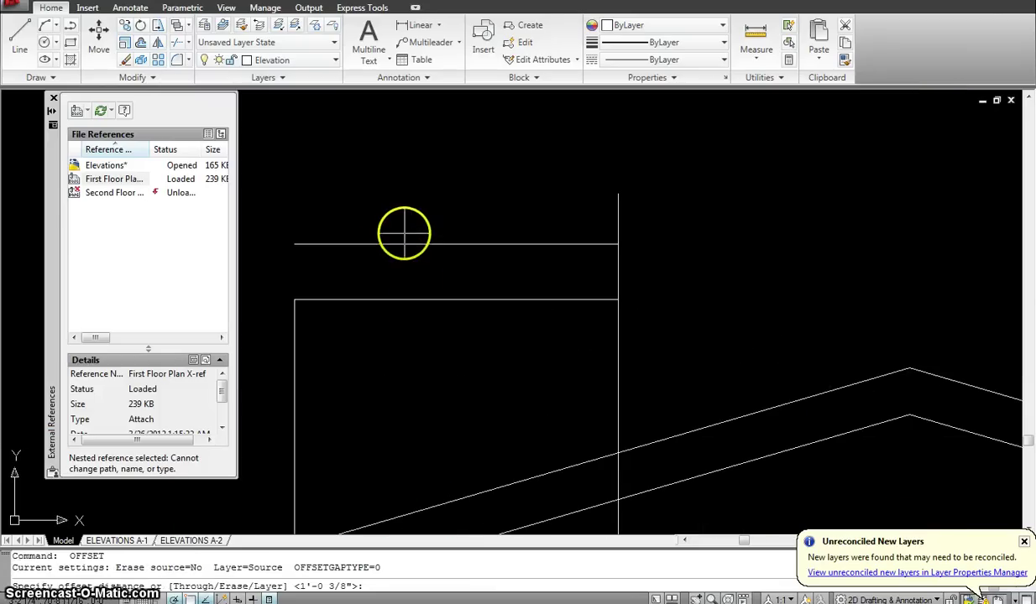
{"action": "key", "text": "Return"}
{"action": "key", "text": "Return"}
{"action": "left_click", "coordinate": [402, 242]}
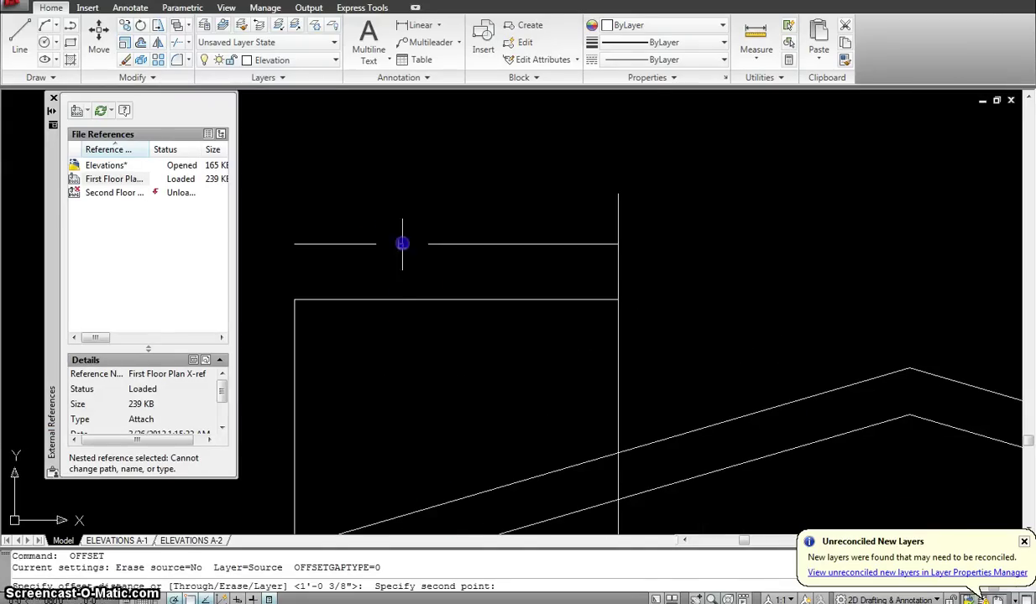
{"action": "left_click", "coordinate": [395, 246]}
{"action": "left_click", "coordinate": [396, 244]}
{"action": "left_click", "coordinate": [394, 262]}
{"action": "scroll", "coordinate": [393, 266], "scroll_direction": "down", "scroll_amount": 3}
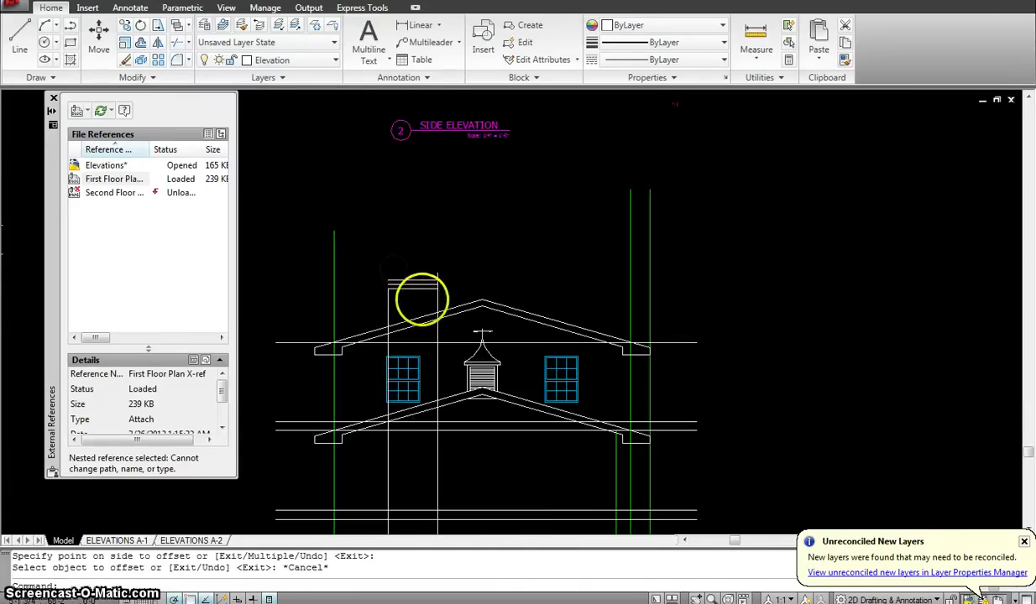
{"action": "key", "text": "Escape"}
Step: Trim both vertical chimney lines where they pass through the upper roof's thickness, and trim the right line's stub above the chimney cap
{"action": "scroll", "coordinate": [449, 274], "scroll_direction": "down", "scroll_amount": 5}
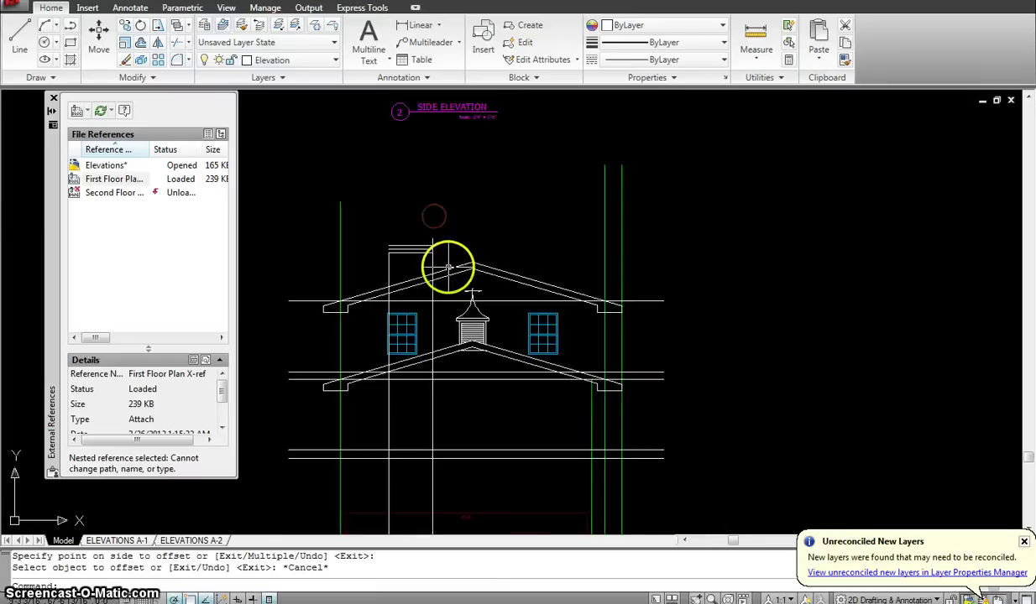
{"action": "type", "text": "tr"}
{"action": "key", "text": "Return"}
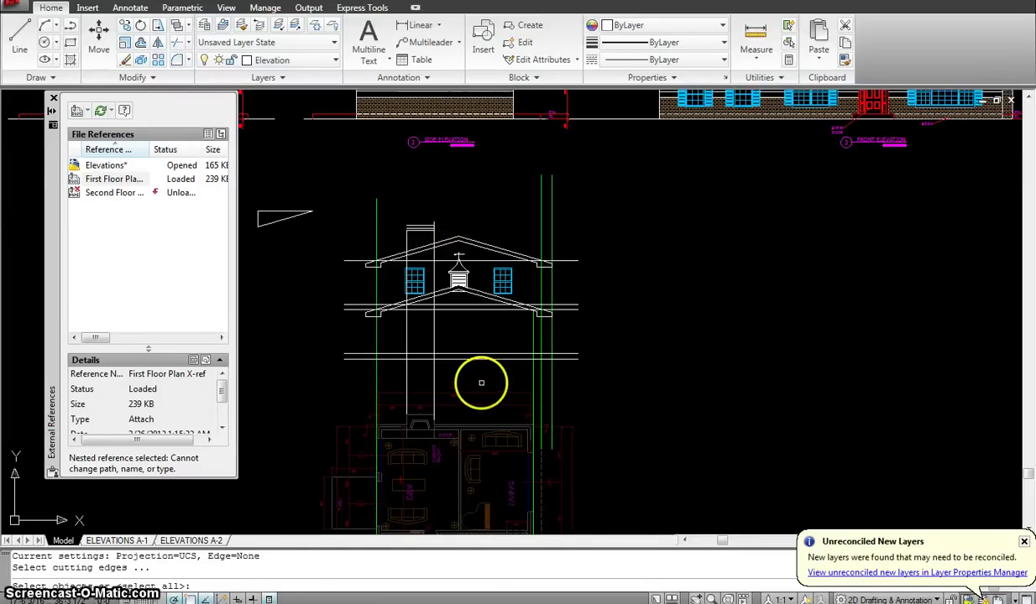
{"action": "left_click", "coordinate": [481, 382]}
{"action": "left_click", "coordinate": [389, 214]}
{"action": "key", "text": "Return"}
{"action": "scroll", "coordinate": [416, 203], "scroll_direction": "up", "scroll_amount": 5}
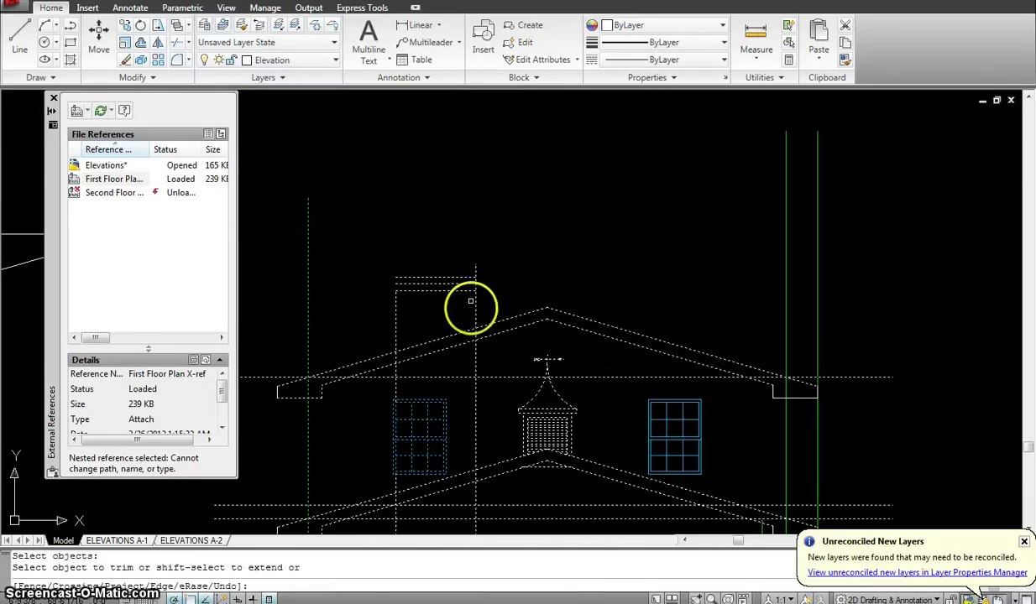
{"action": "left_click", "coordinate": [472, 333]}
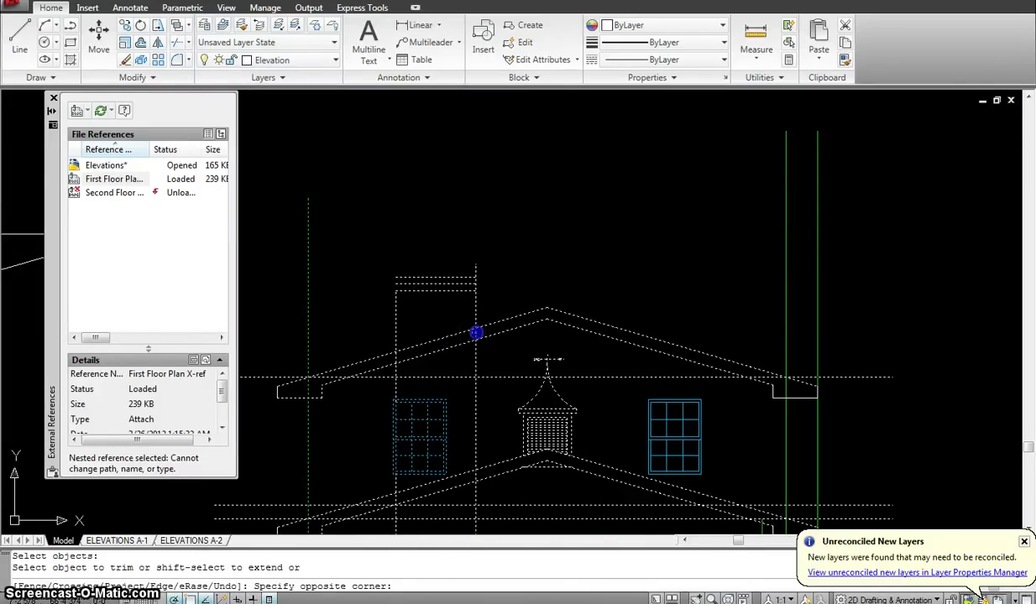
{"action": "left_click", "coordinate": [474, 335]}
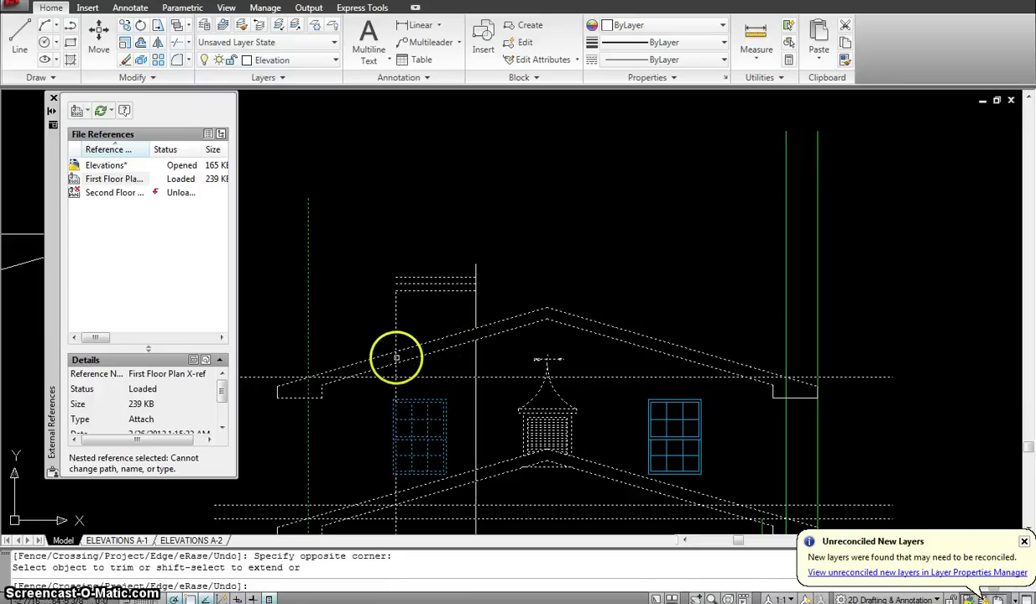
{"action": "left_click", "coordinate": [462, 260]}
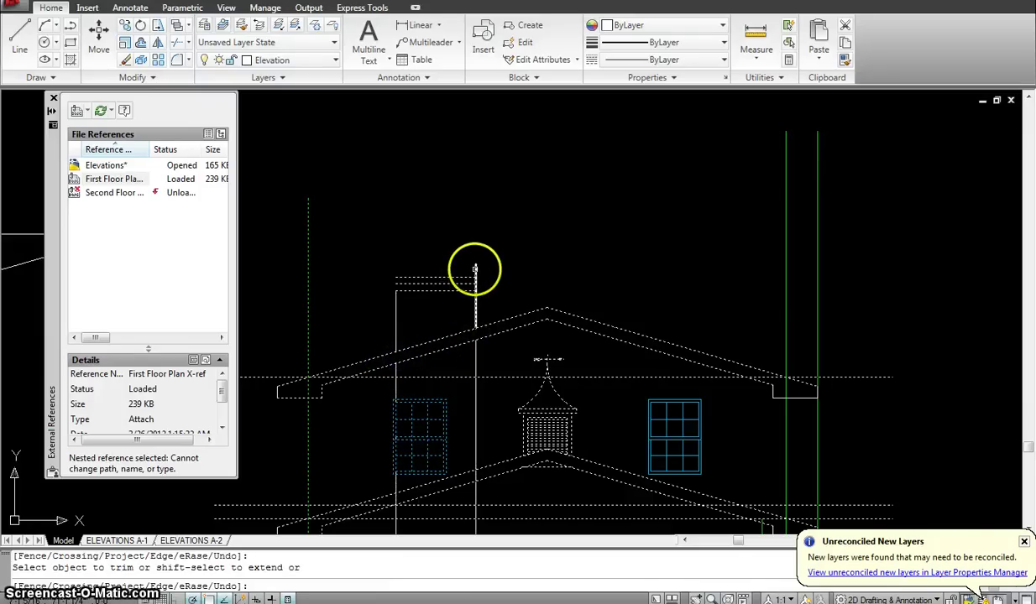
{"action": "key", "text": "Escape"}
Step: Erase the two leftover chimney projection lines running from the upper roof's underside down to the floor plan
{"action": "scroll", "coordinate": [478, 250], "scroll_direction": "down", "scroll_amount": 3}
{"action": "type", "text": "e"}
{"action": "key", "text": "Return"}
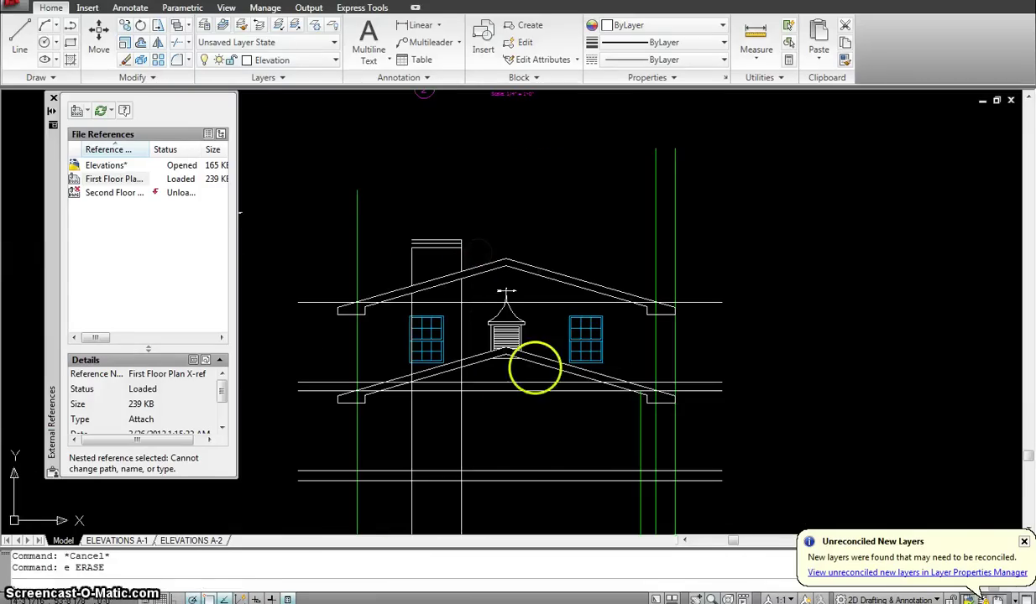
{"action": "left_click_drag", "start_coordinate": [476, 455], "coordinate": [387, 431]}
{"action": "mouse_move", "coordinate": [388, 429]}
{"action": "middle_mouse_down"}
{"action": "mouse_move", "coordinate": [455, 383]}
{"action": "mouse_move", "coordinate": [445, 263]}
{"action": "middle_mouse_up"}
{"action": "right_click", "coordinate": [465, 303]}
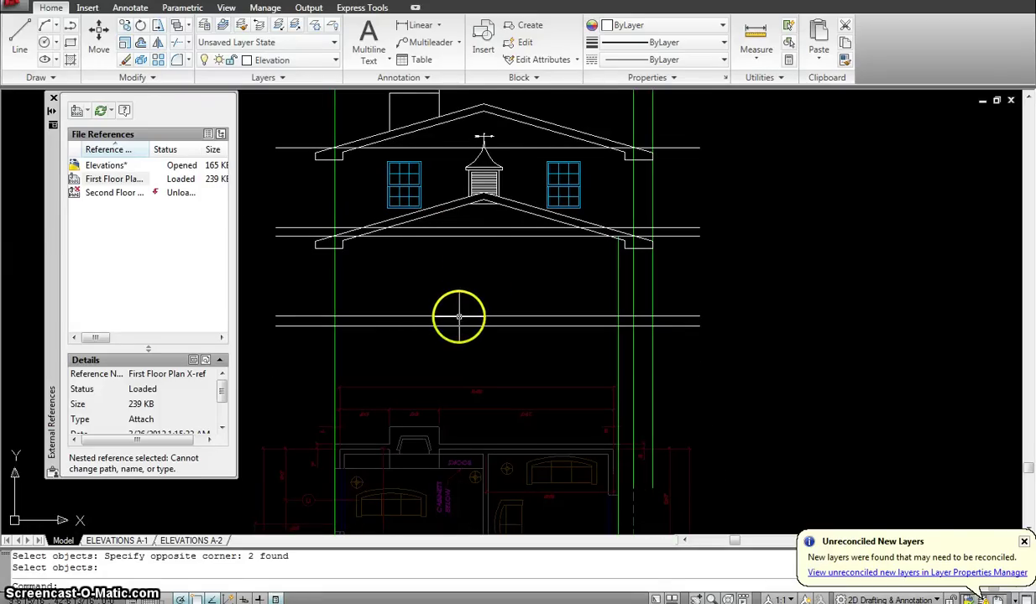
Step: Set the linetype to DASHED for the upper line of each of the two horizontal line pairs below the windows
{"action": "left_click", "coordinate": [468, 316]}
{"action": "left_click", "coordinate": [442, 227]}
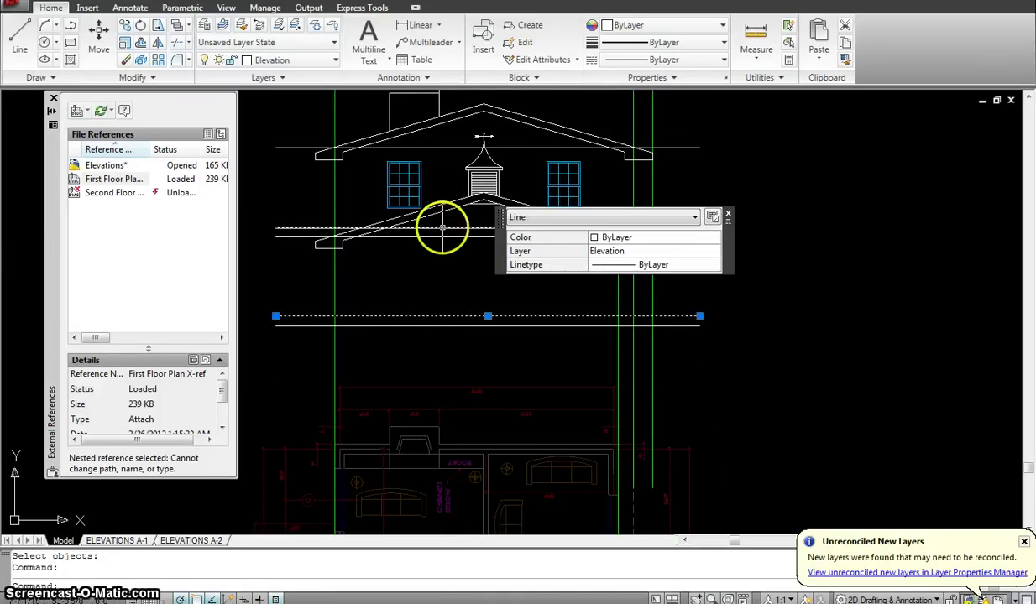
{"action": "mouse_move", "coordinate": [463, 282]}
{"action": "middle_mouse_down"}
{"action": "mouse_move", "coordinate": [474, 307]}
{"action": "mouse_move", "coordinate": [464, 360]}
{"action": "middle_mouse_up"}
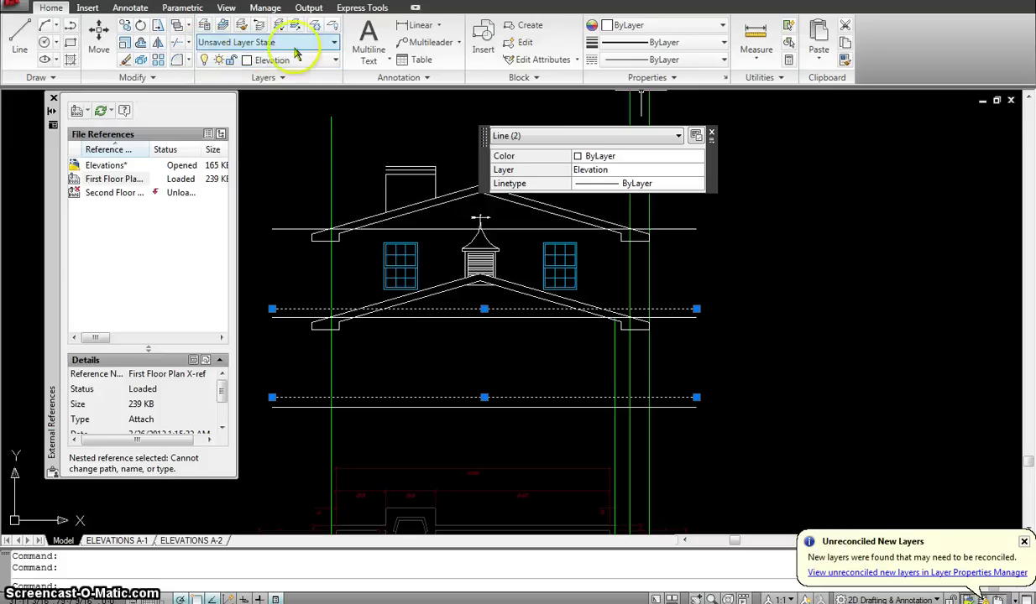
{"action": "left_click", "coordinate": [682, 62]}
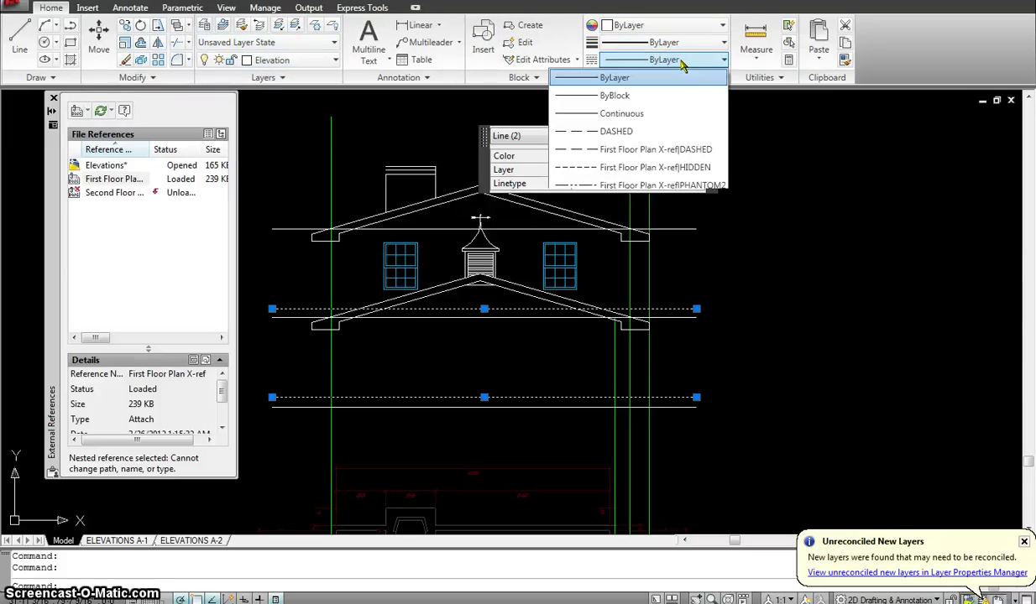
{"action": "left_click", "coordinate": [634, 131]}
{"action": "key", "text": "Escape"}
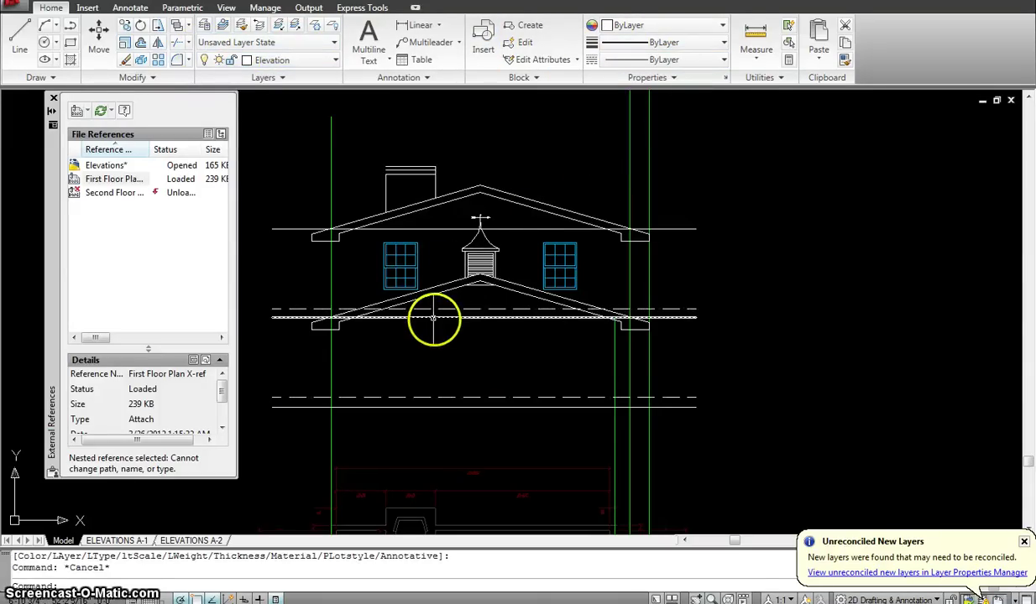
Step: Shorten the upper dashed line at both ends so it spans from the left green wall line to the middle of the three right green lines
{"action": "left_click", "coordinate": [299, 308]}
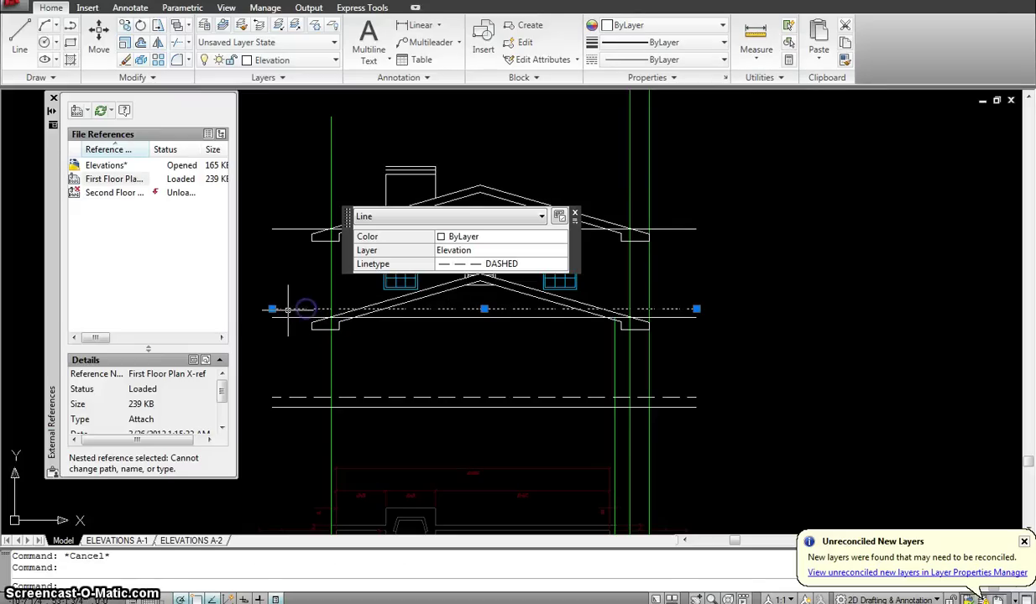
{"action": "left_click", "coordinate": [271, 308]}
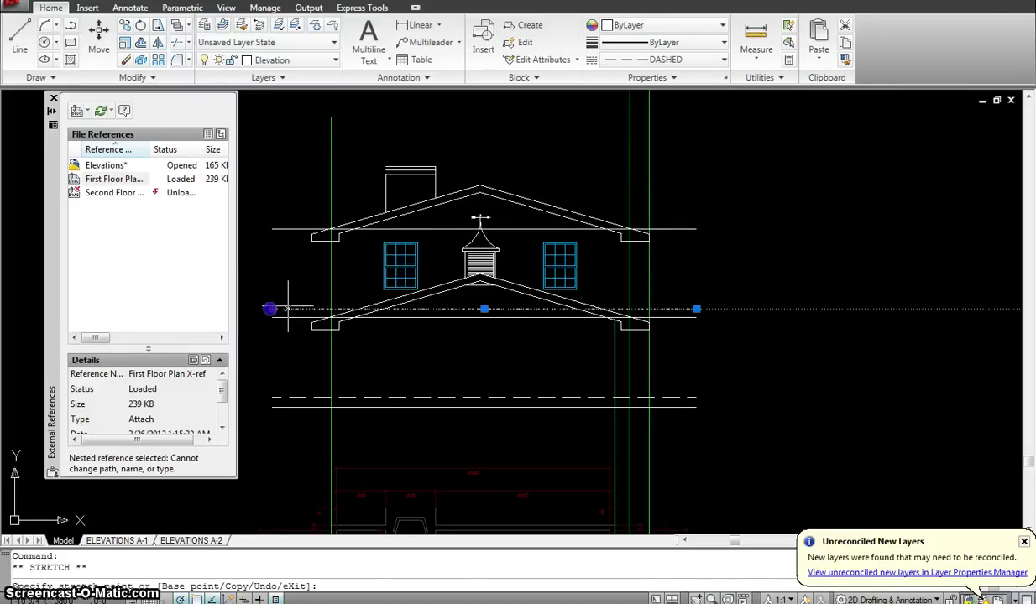
{"action": "left_click", "coordinate": [332, 308]}
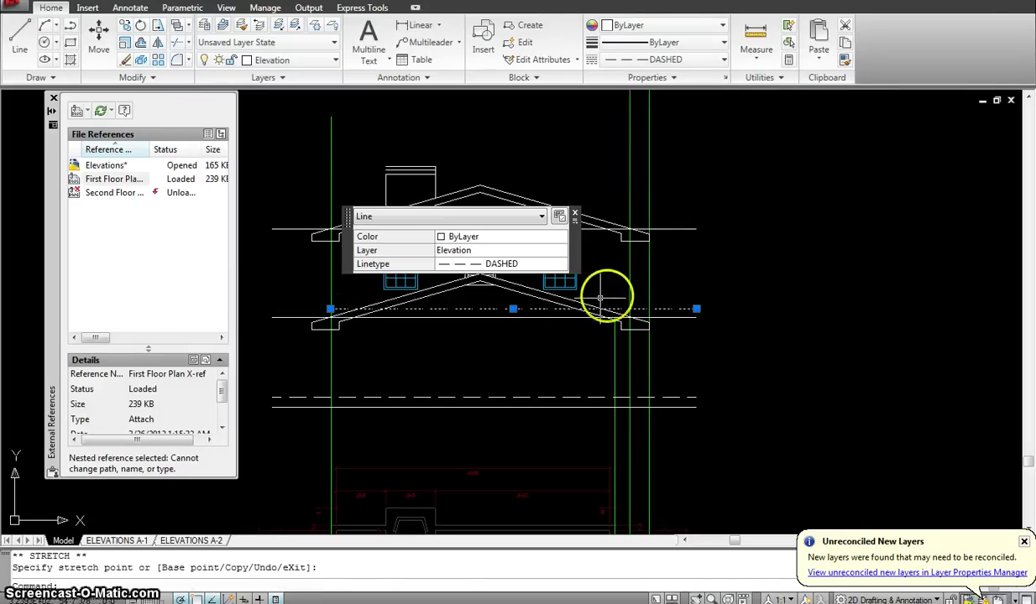
{"action": "left_click", "coordinate": [698, 309]}
{"action": "left_click", "coordinate": [629, 309]}
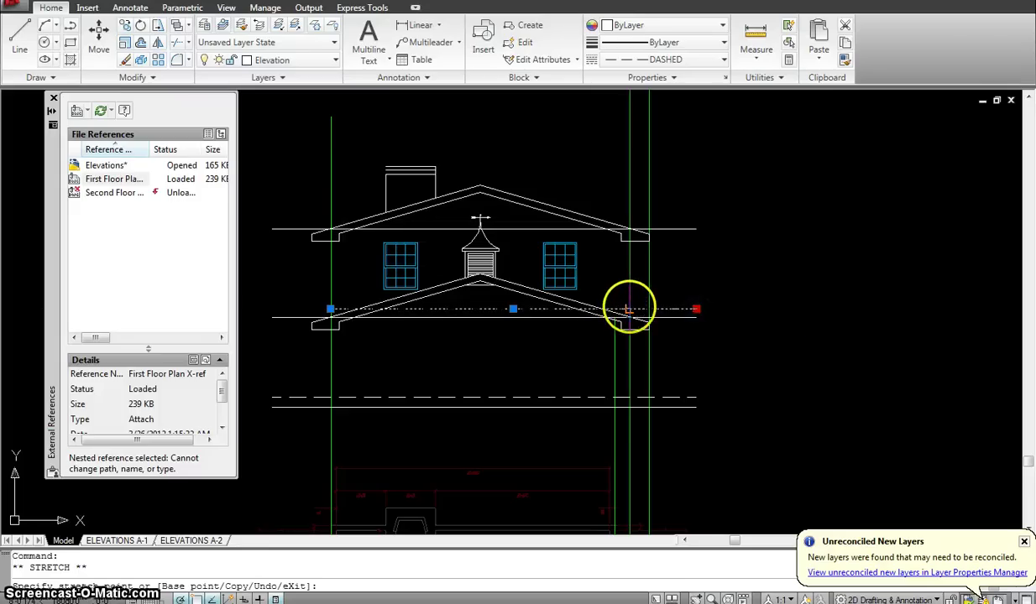
Step: Shorten the lower dashed line at both ends to the same two green wall lines as the upper dashed line
{"action": "middle_click_drag", "start_coordinate": [584, 360], "coordinate": [561, 311]}
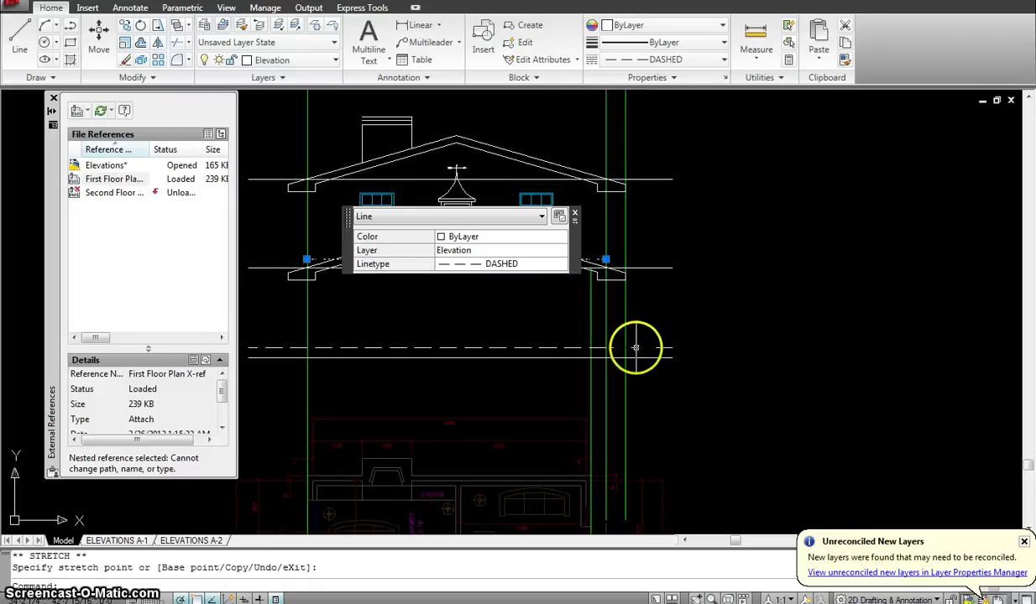
{"action": "left_click", "coordinate": [642, 340]}
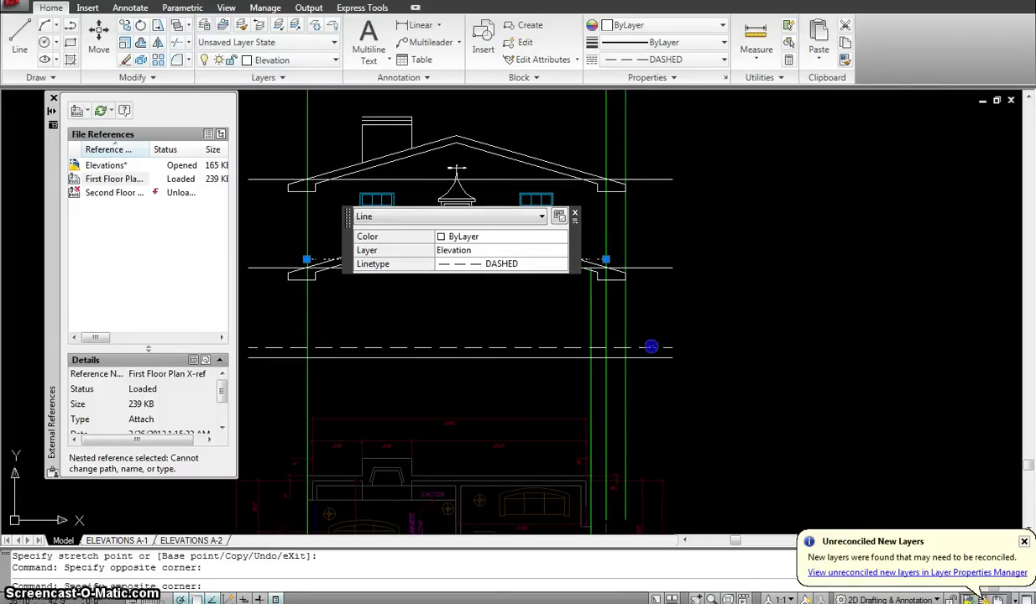
{"action": "left_click", "coordinate": [651, 346]}
{"action": "left_click", "coordinate": [671, 347]}
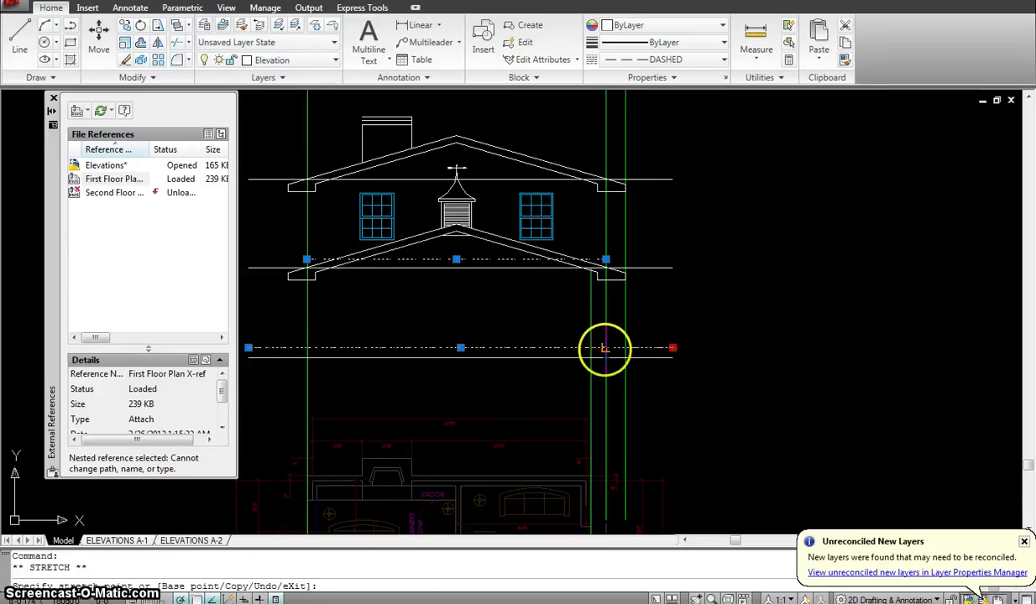
{"action": "left_click", "coordinate": [604, 346]}
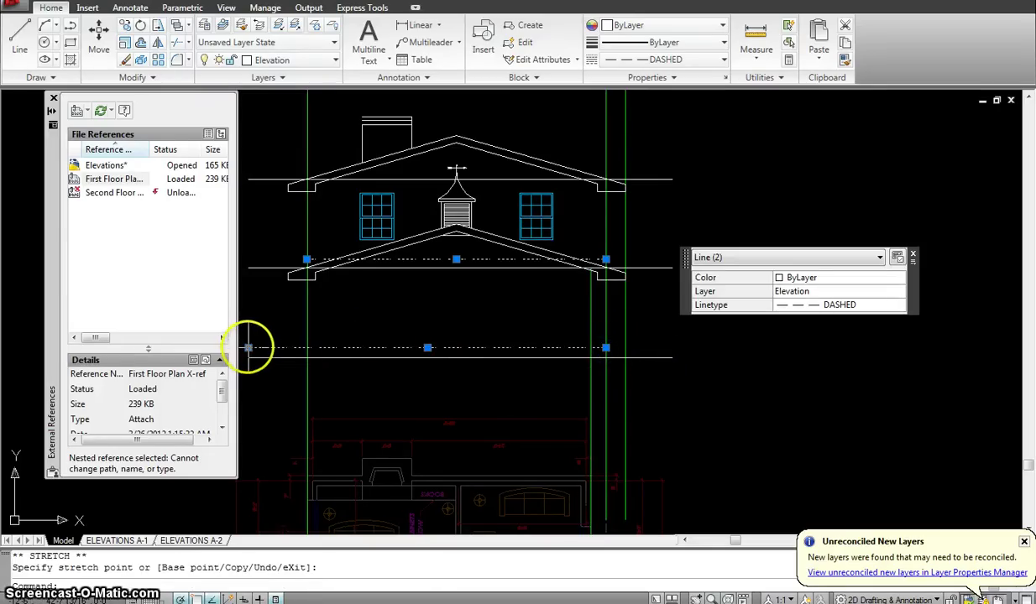
{"action": "left_click", "coordinate": [248, 347]}
{"action": "left_click", "coordinate": [305, 346]}
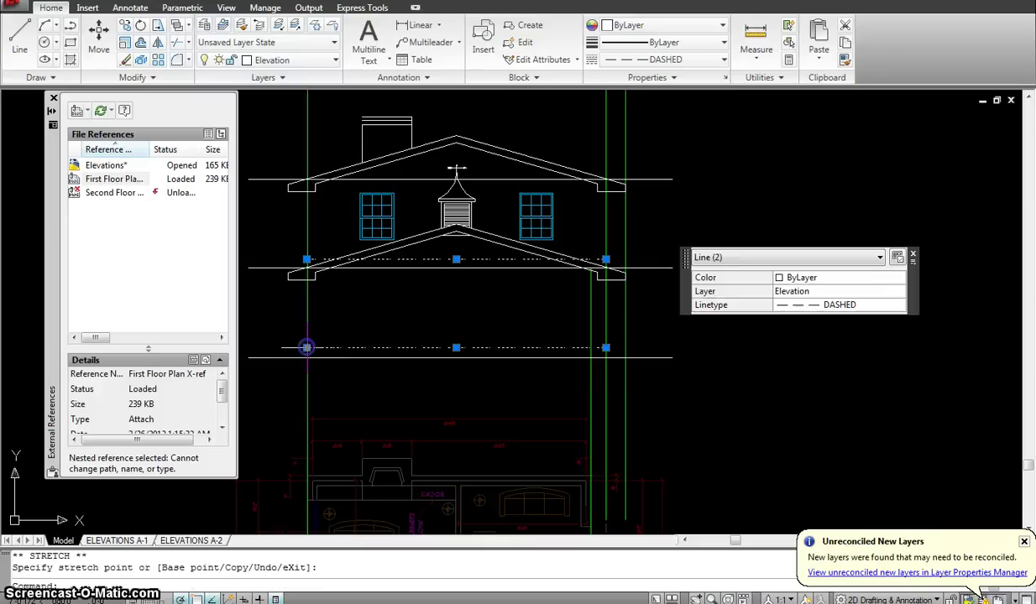
{"action": "key", "text": "Escape"}
{"action": "scroll", "coordinate": [441, 336], "scroll_direction": "down", "scroll_amount": 2}
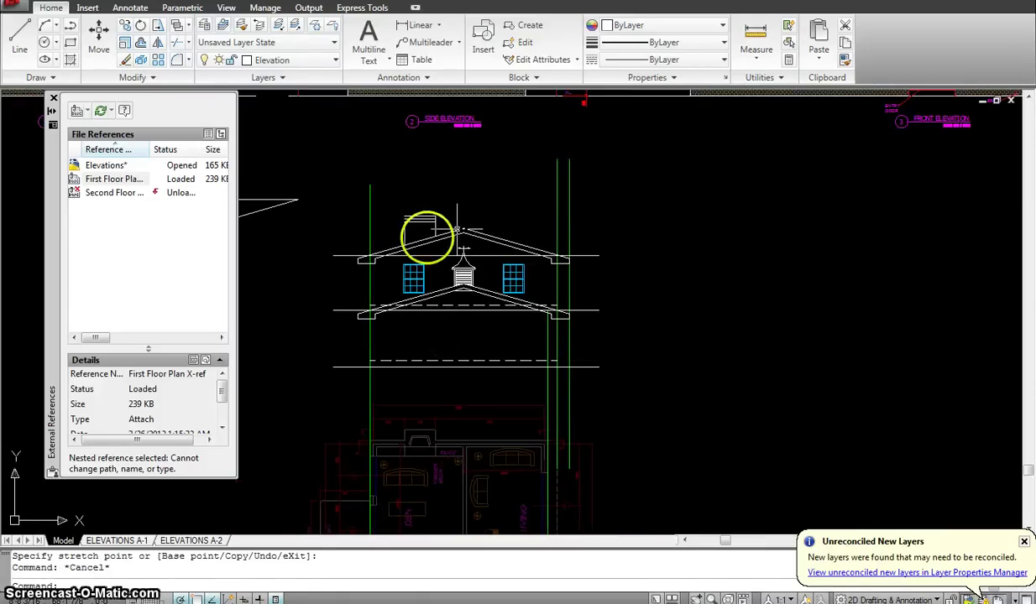
{"action": "mouse_move", "coordinate": [751, 240]}
{"action": "middle_mouse_down"}
{"action": "mouse_move", "coordinate": [765, 254]}
{"action": "mouse_move", "coordinate": [753, 312]}
{"action": "middle_mouse_up"}
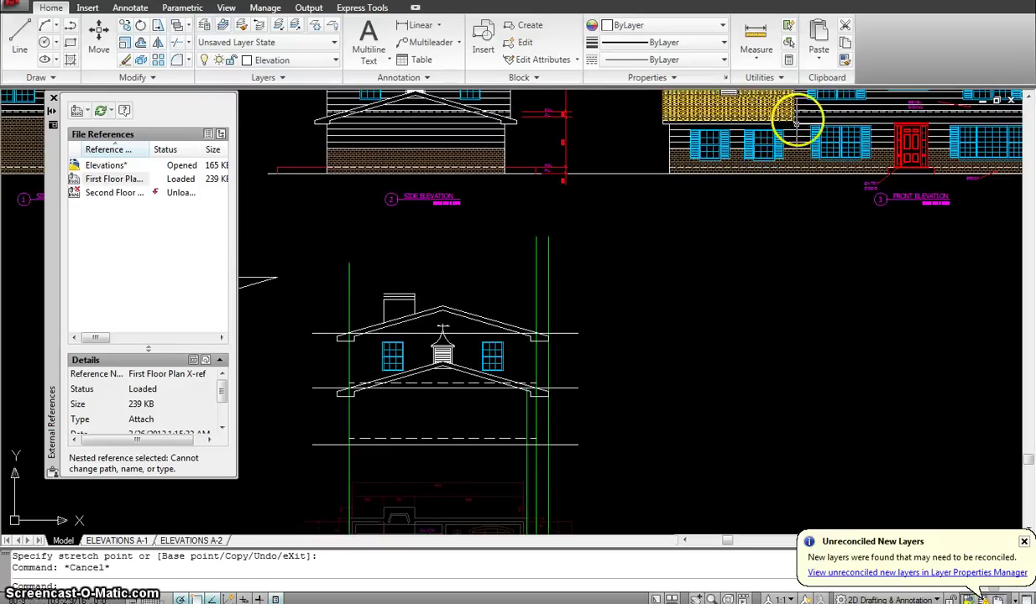
{"action": "left_click", "coordinate": [698, 369]}
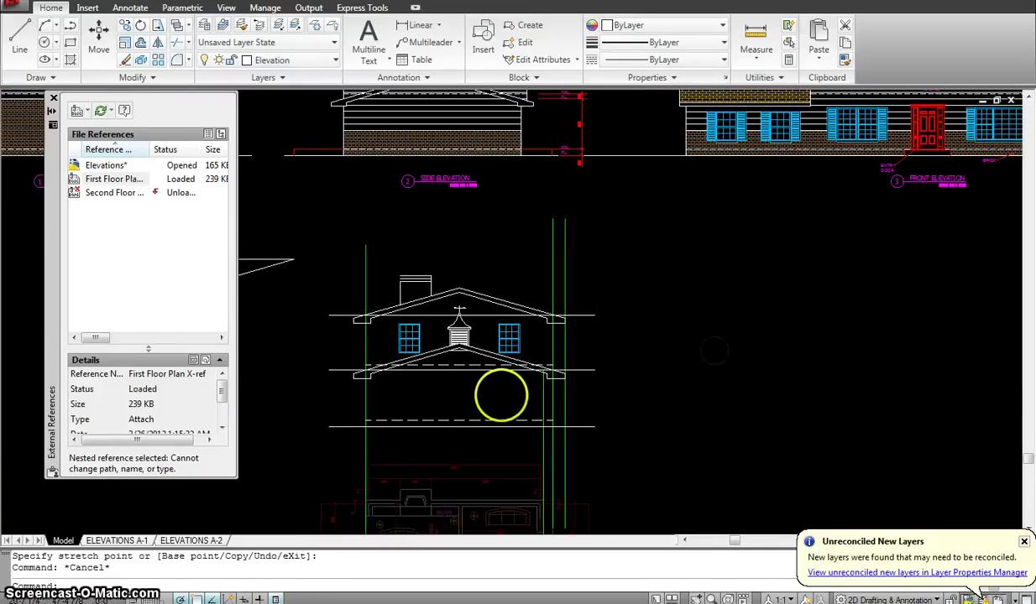
{"action": "scroll", "coordinate": [502, 388], "scroll_direction": "up", "scroll_amount": 3}
{"action": "middle_click_drag", "start_coordinate": [611, 371], "coordinate": [613, 370]}
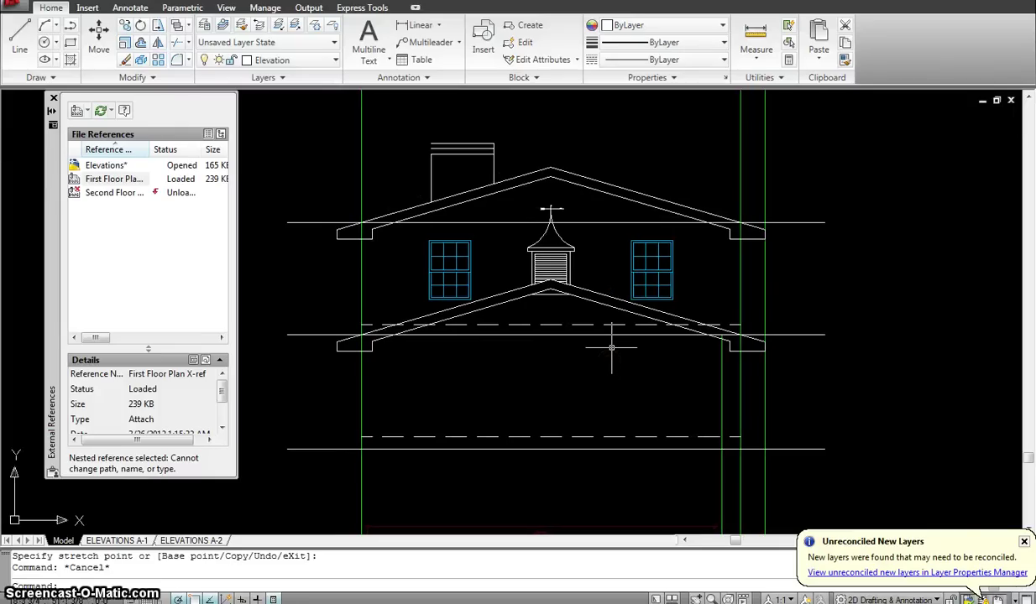